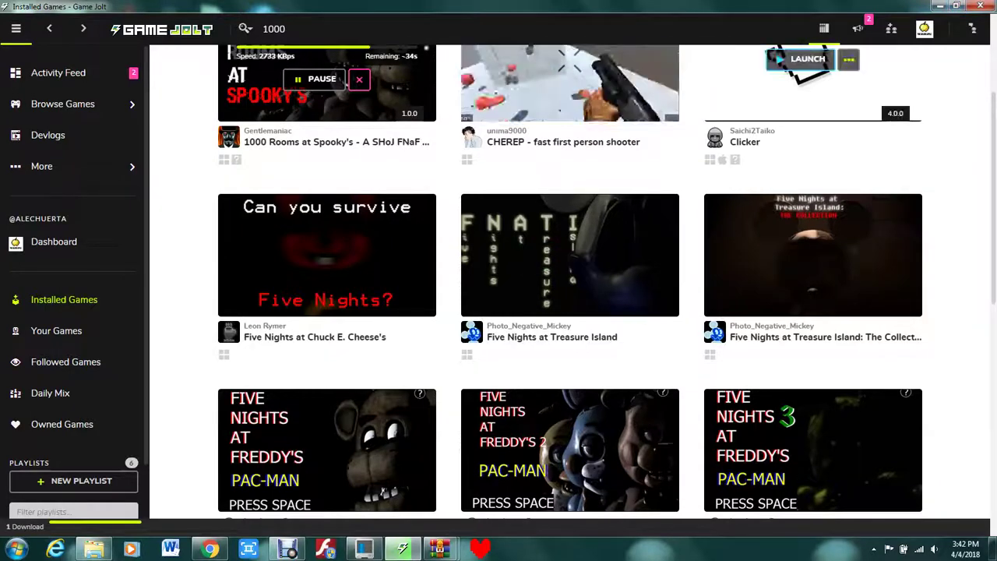
{"action": "scroll", "coordinate": [568, 249], "scroll_direction": "up", "scroll_amount": 3}
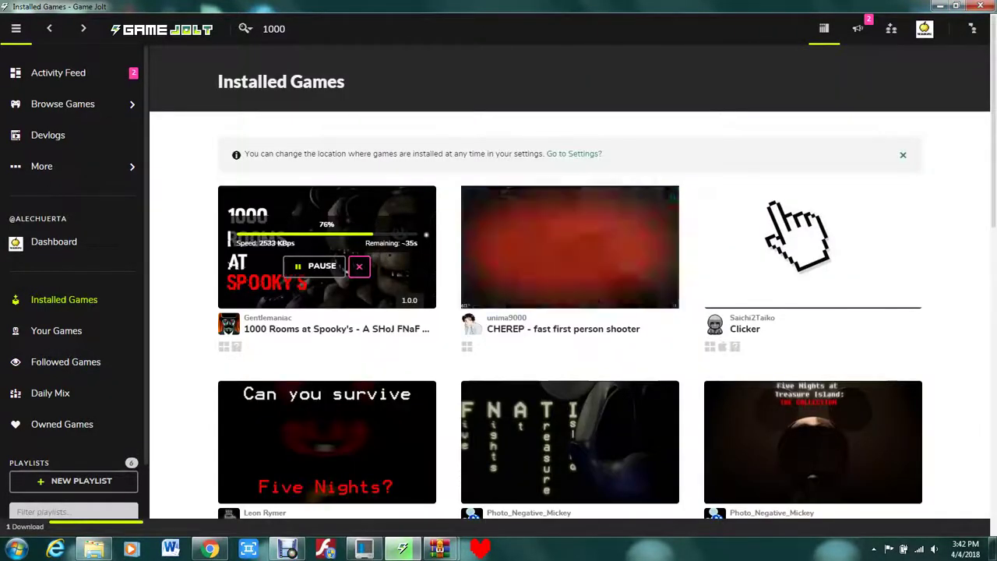
{"action": "scroll", "coordinate": [569, 249], "scroll_direction": "down", "scroll_amount": 2}
{"action": "scroll", "coordinate": [810, 258], "scroll_direction": "down", "scroll_amount": 7}
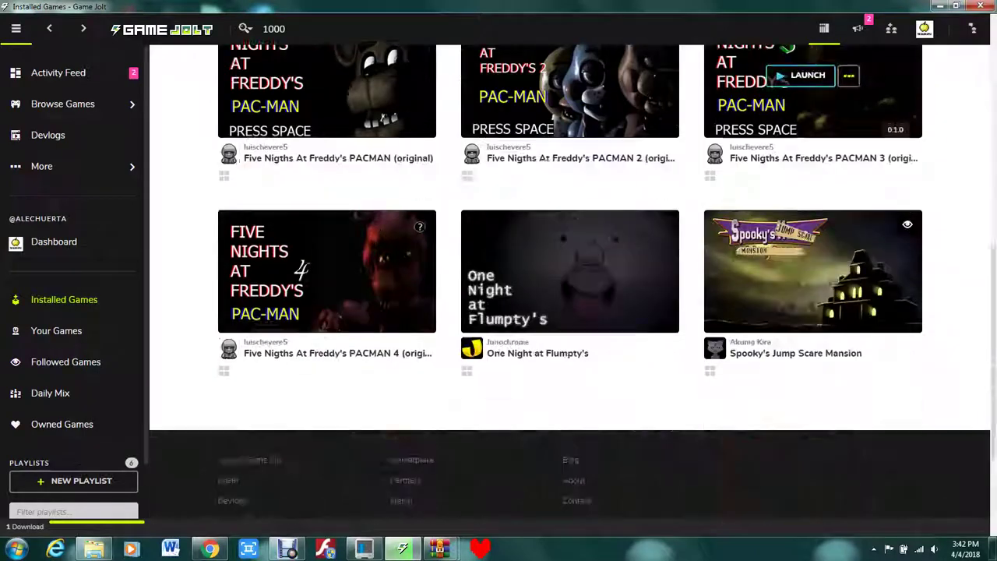
{"action": "scroll", "coordinate": [810, 257], "scroll_direction": "up", "scroll_amount": 6}
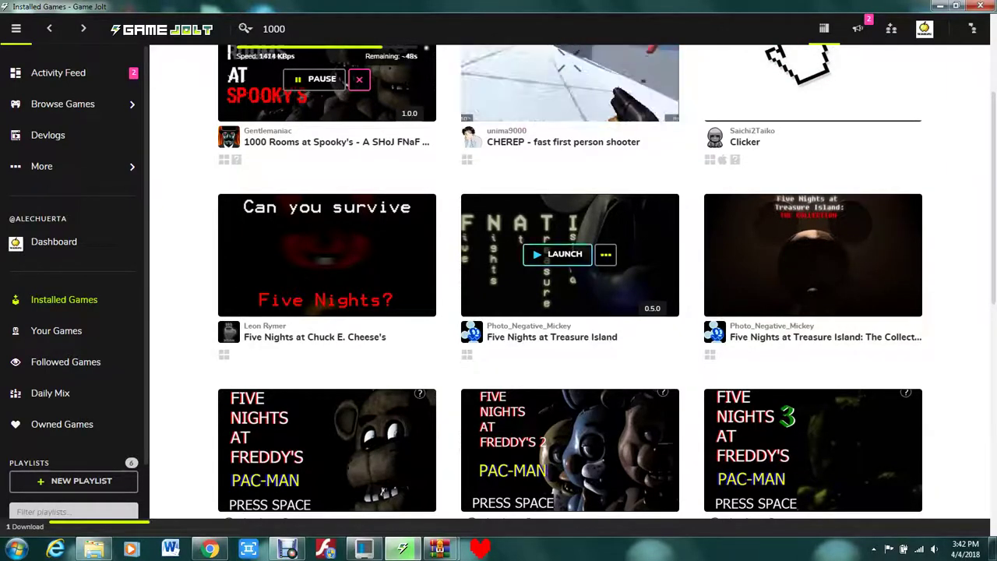
{"action": "scroll", "coordinate": [312, 257], "scroll_direction": "up", "scroll_amount": 2}
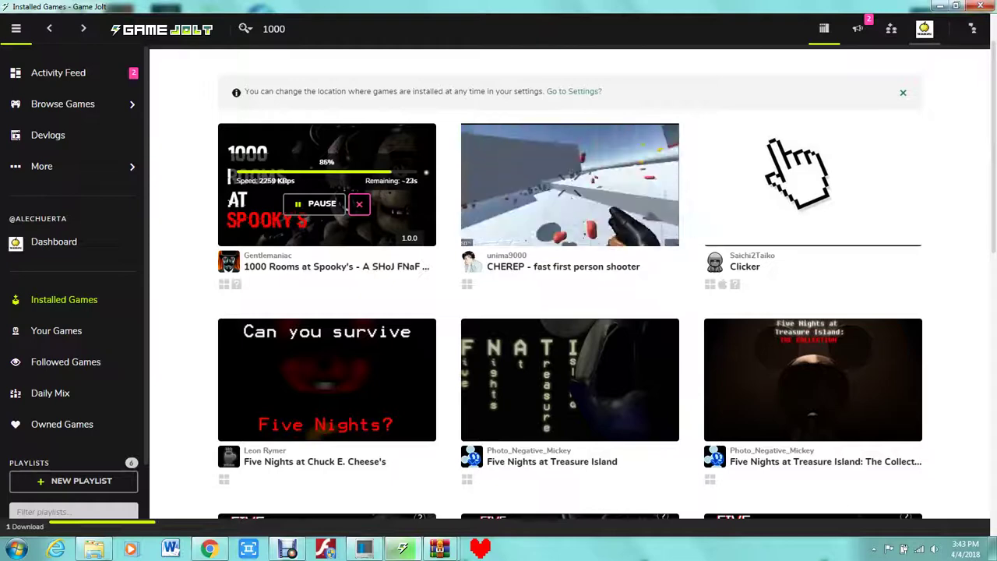
Switch to Chrome, search the web for "tex mod dowload" and download Texmod v0.9b from FilePlanet.
{"action": "left_click", "coordinate": [209, 548]}
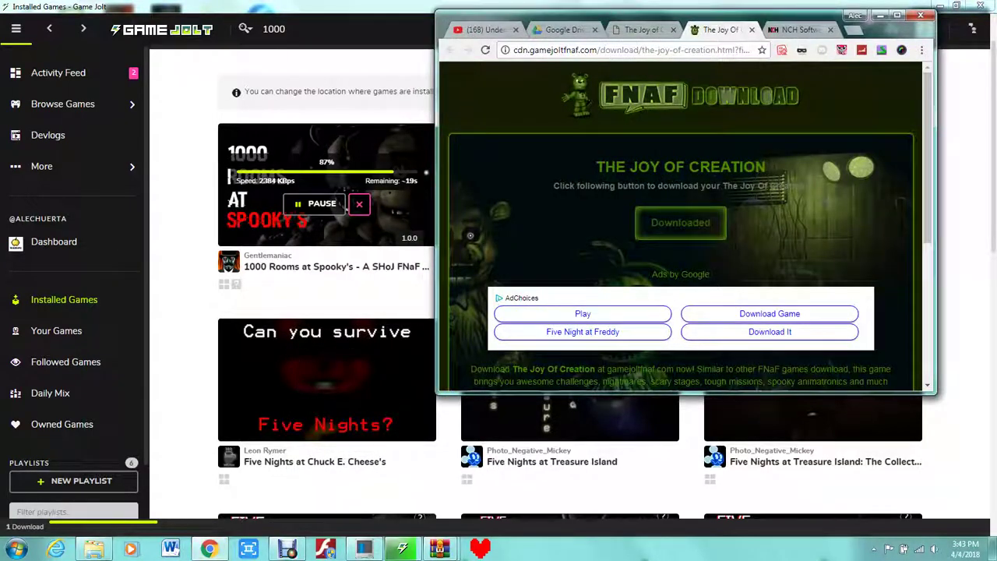
{"action": "key", "text": "ctrl+t"}
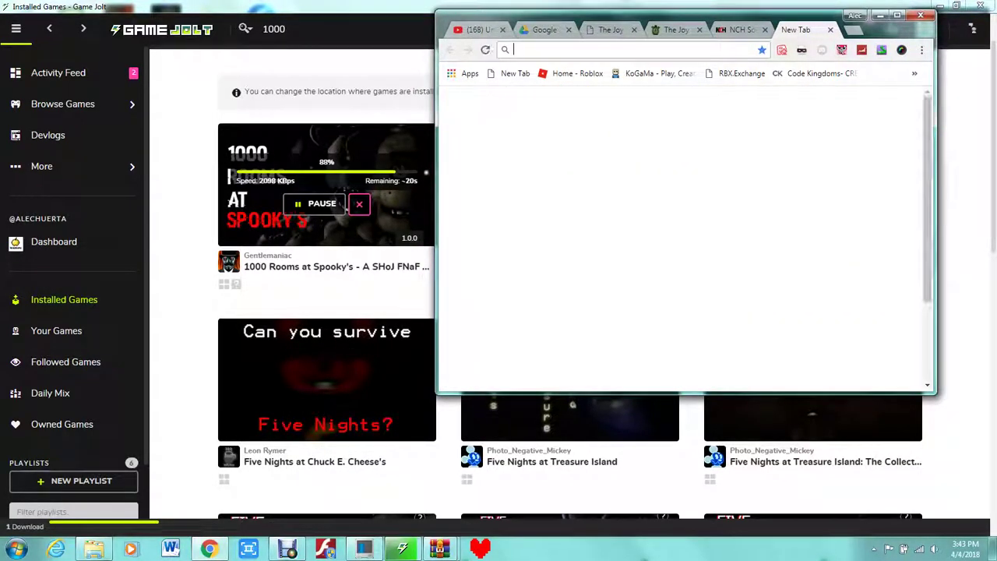
{"action": "type", "text": "tex"}
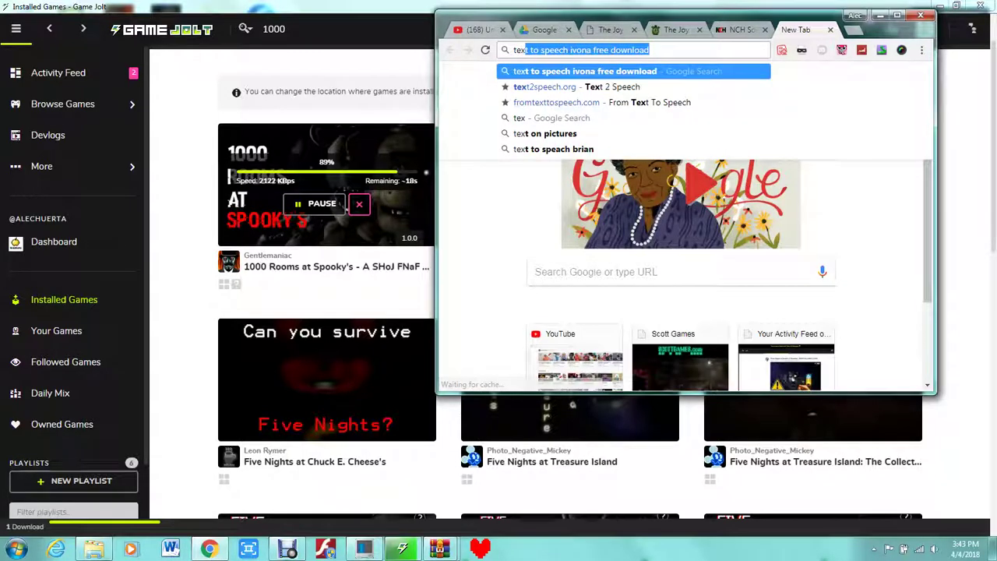
{"action": "type", "text": " mod dowload"}
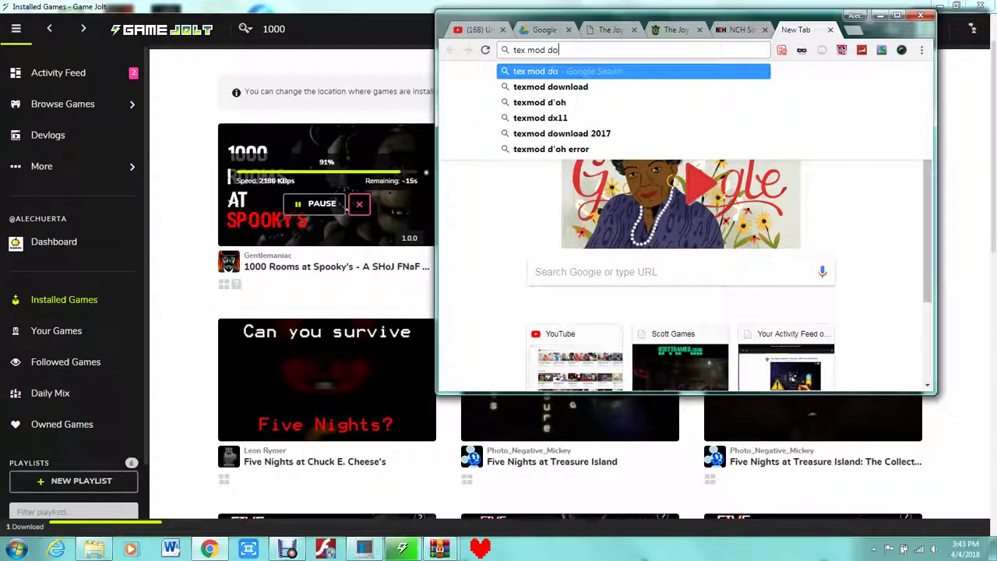
{"action": "key", "text": "Return"}
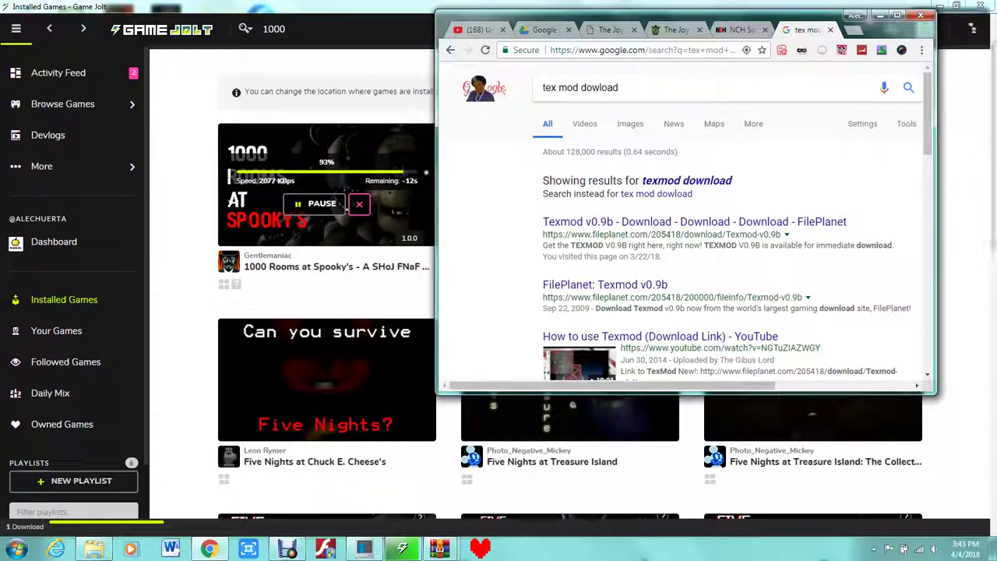
{"action": "left_click", "coordinate": [592, 221]}
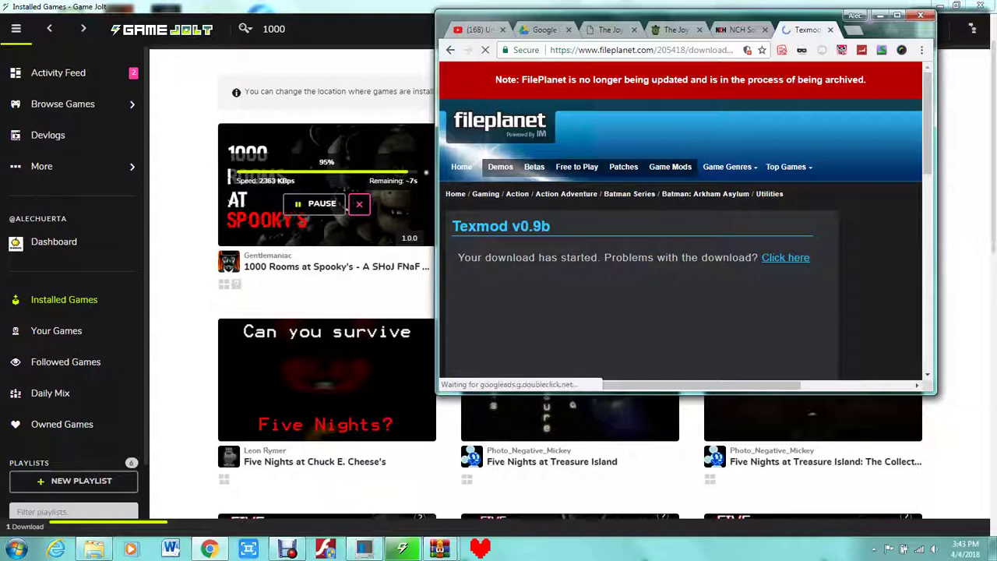
{"action": "scroll", "coordinate": [686, 226], "scroll_direction": "down", "scroll_amount": 10}
{"action": "scroll", "coordinate": [686, 226], "scroll_direction": "up", "scroll_amount": 10}
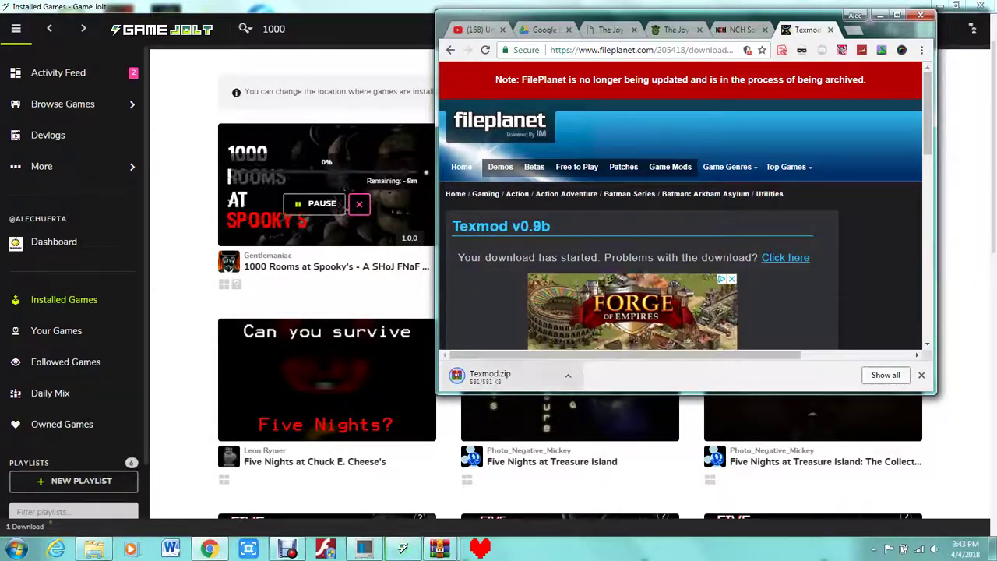
Open the downloaded Texmod.zip archive and run Texmod.exe from inside it.
{"action": "left_click", "coordinate": [521, 380]}
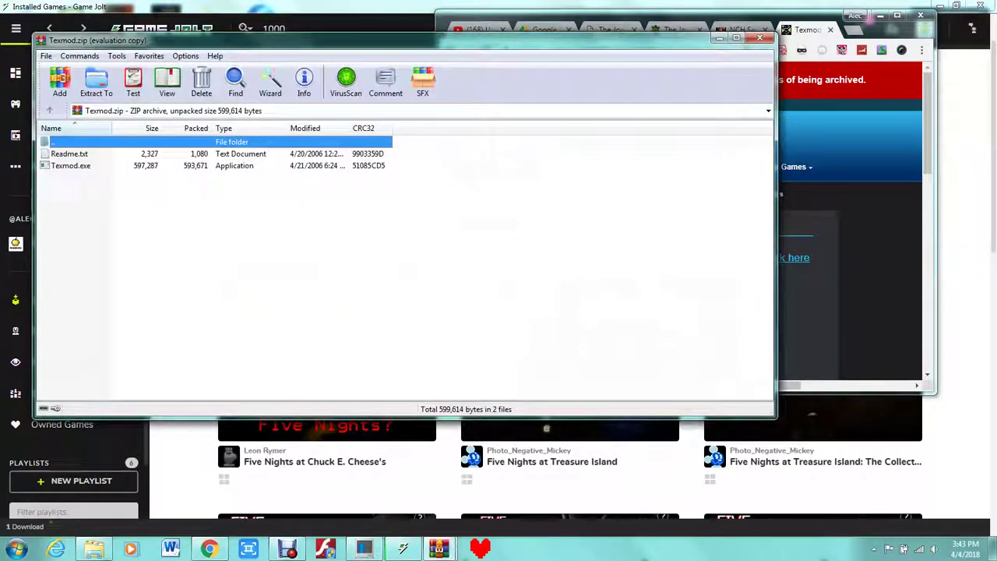
{"action": "left_click", "coordinate": [71, 166]}
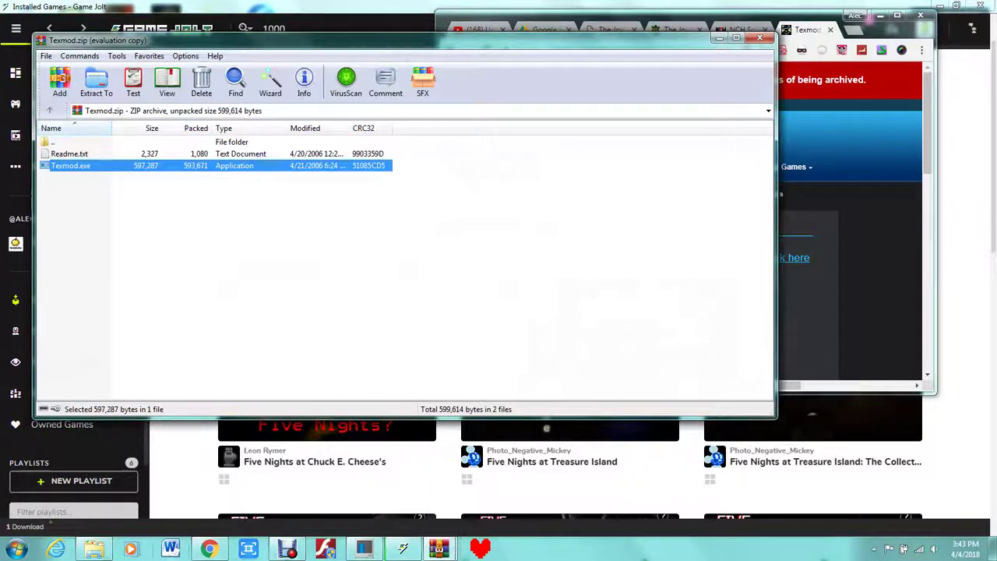
{"action": "key", "text": "Return"}
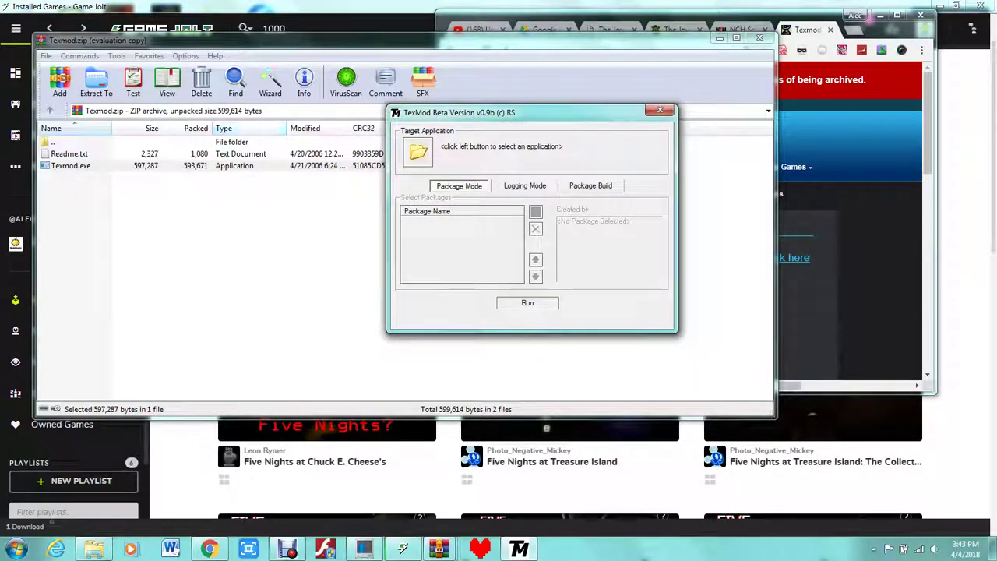
Clear the browser and Game Jolt windows away, close TexMod and extract Texmod.exe from the archive to the desktop.
{"action": "left_click", "coordinate": [881, 14]}
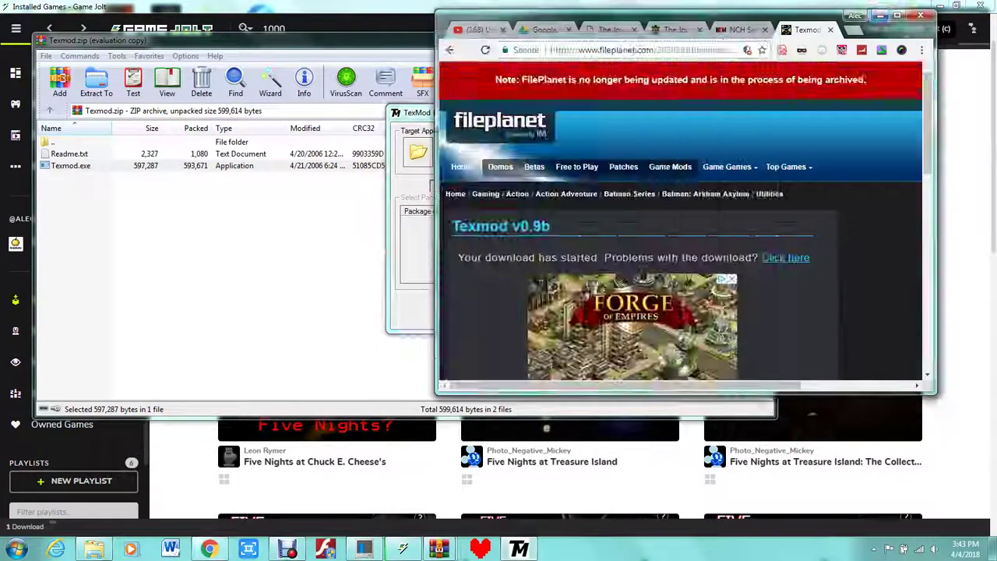
{"action": "left_click", "coordinate": [940, 5]}
{"action": "left_click", "coordinate": [941, 5]}
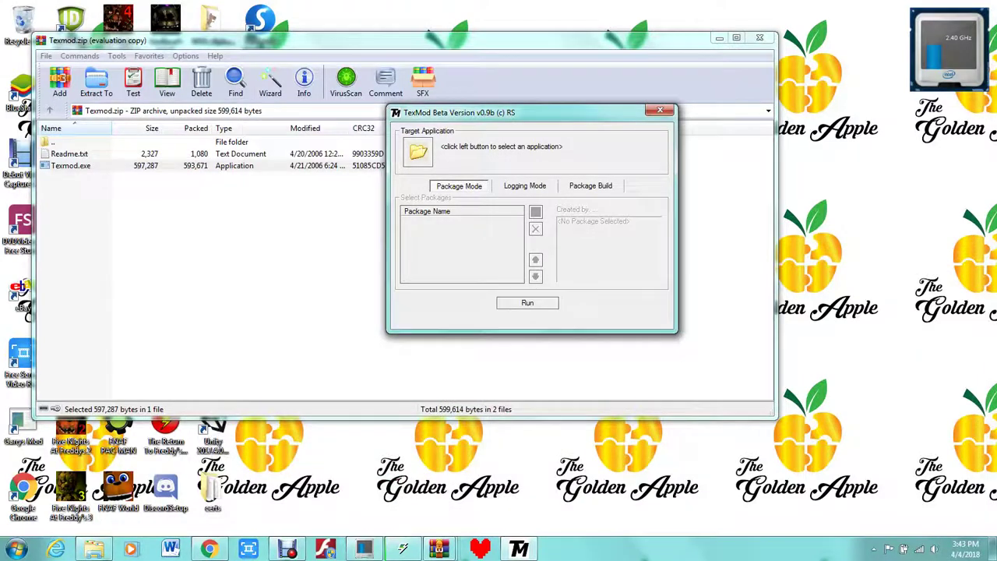
{"action": "left_click", "coordinate": [660, 110]}
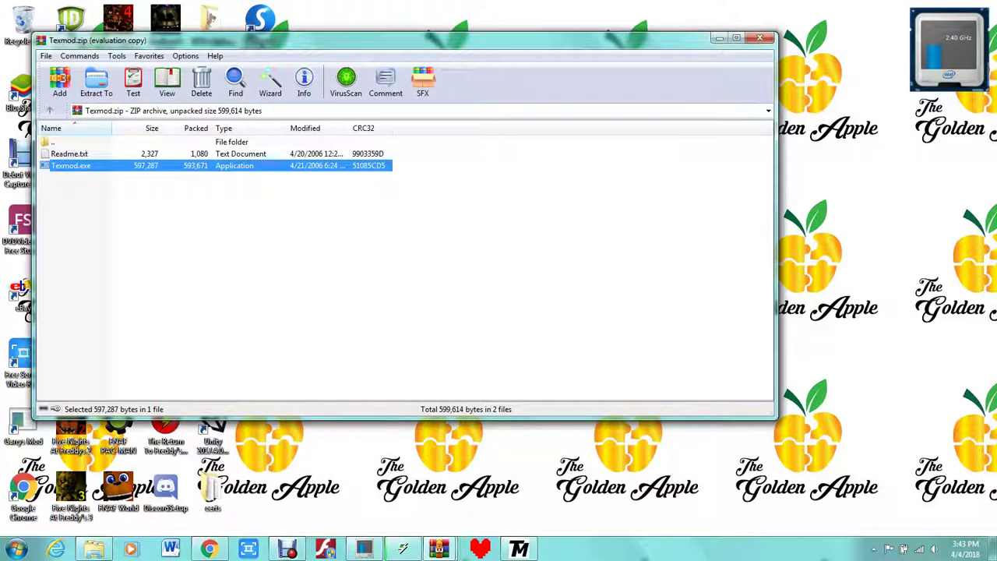
{"action": "left_click_drag", "start_coordinate": [71, 166], "coordinate": [262, 436]}
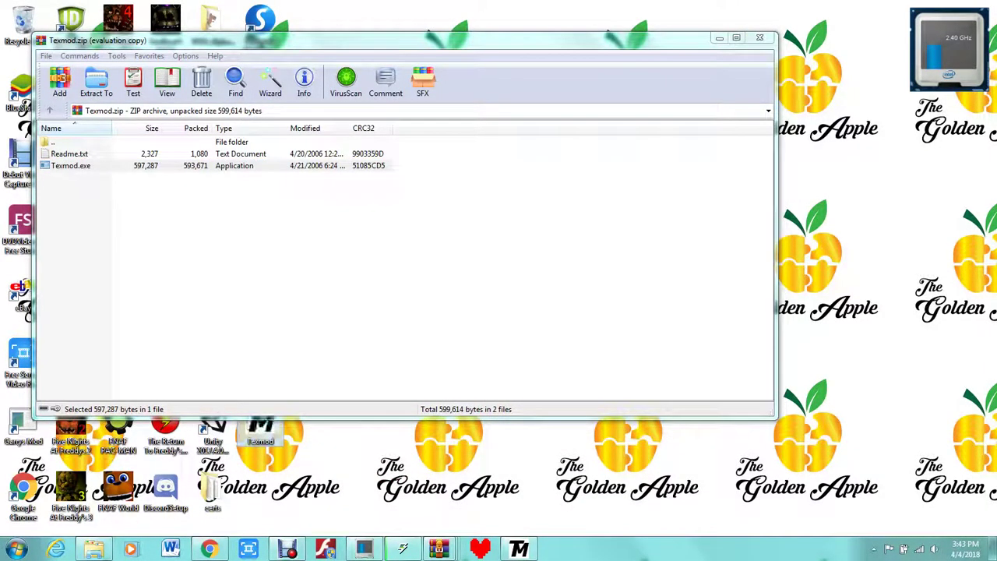
Launch Texmod from the desktop, minimize the archive window and close the extra TexMod window.
{"action": "double_click", "coordinate": [262, 487]}
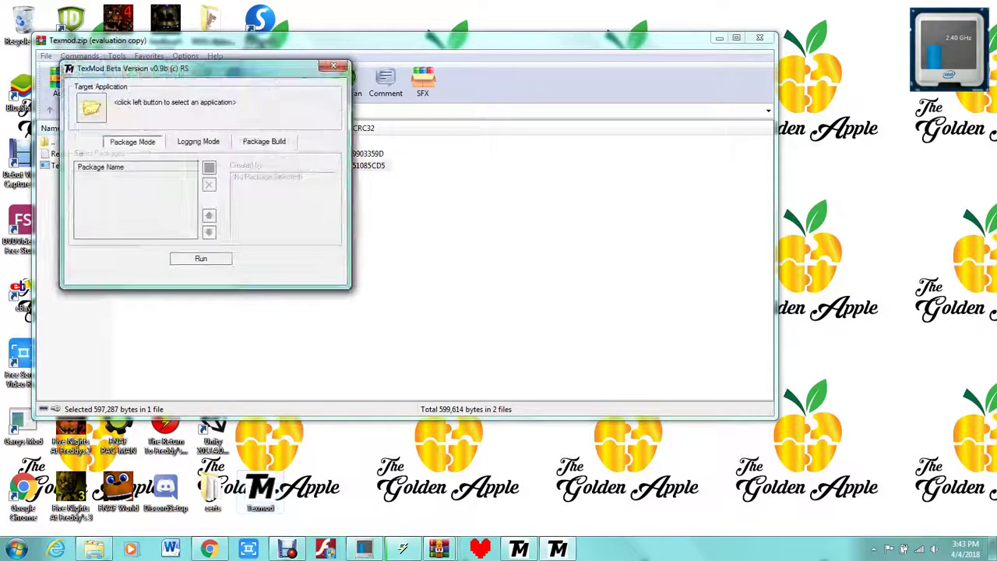
{"action": "left_click", "coordinate": [720, 37]}
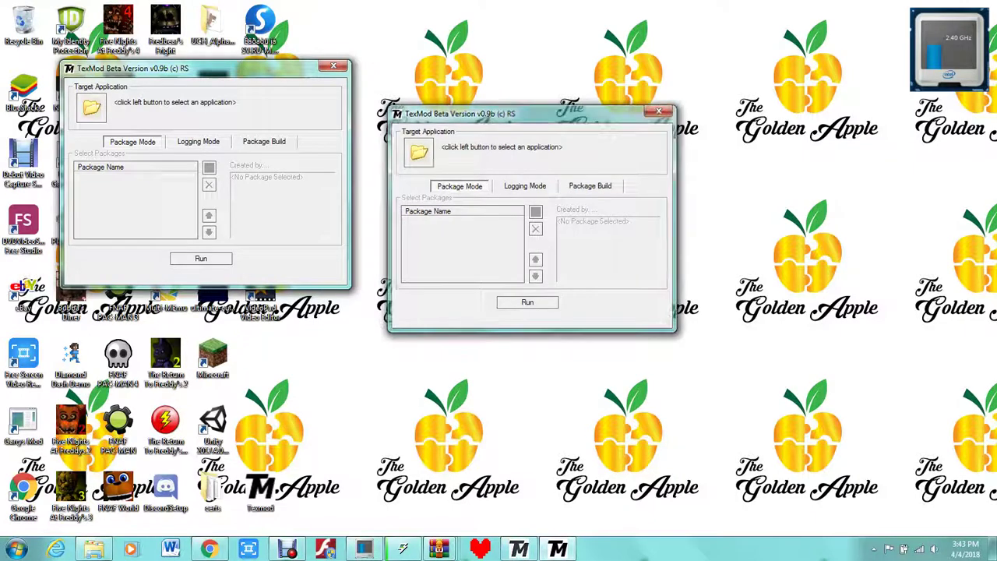
{"action": "left_click", "coordinate": [660, 110]}
{"action": "mouse_move", "coordinate": [209, 549]}
{"action": "left_click", "coordinate": [208, 487]}
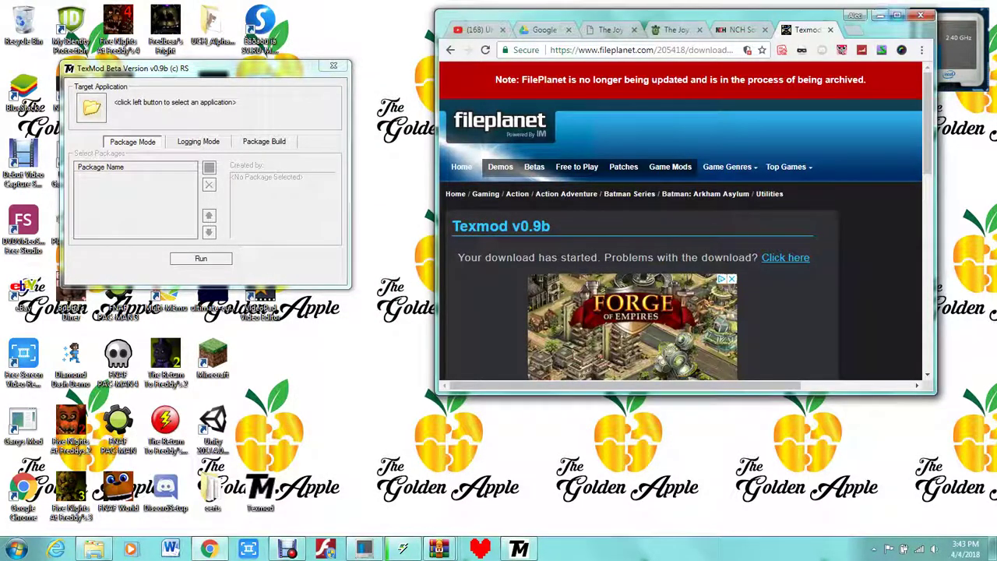
{"action": "left_click", "coordinate": [879, 15]}
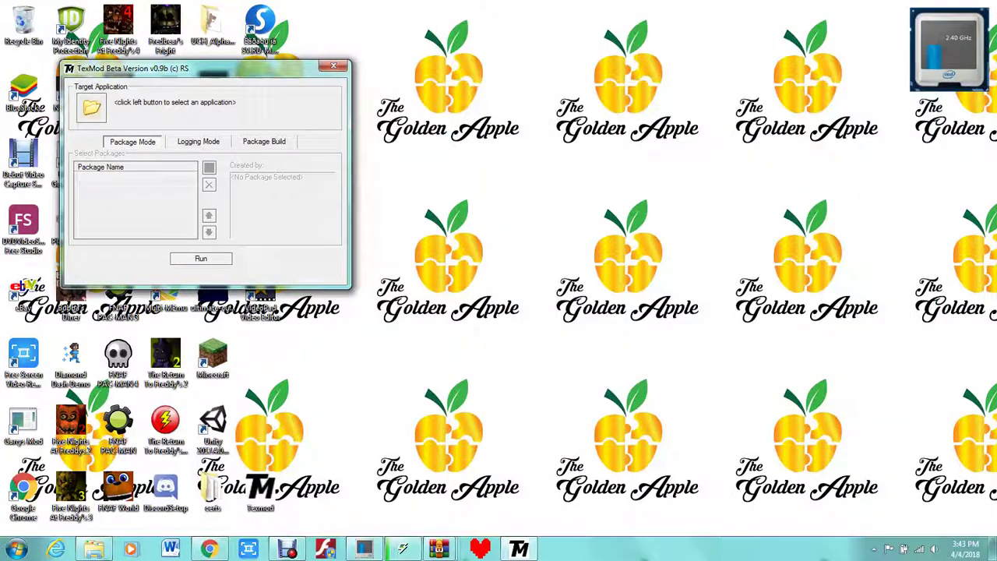
Switch to Game Jolt, look through the installed games and return to the TexMod window on the desktop.
{"action": "left_click", "coordinate": [403, 549]}
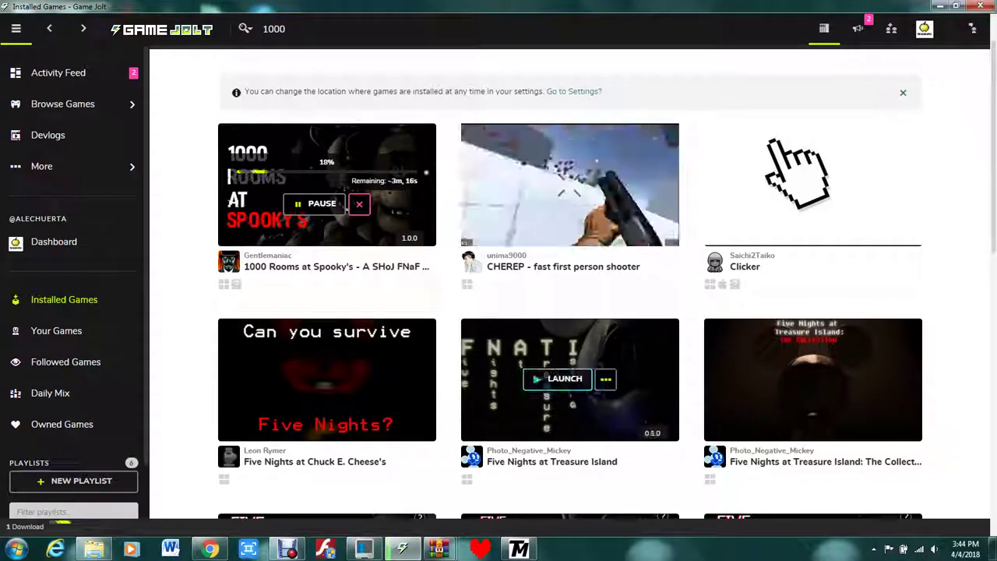
{"action": "scroll", "coordinate": [571, 413], "scroll_direction": "down", "scroll_amount": 2}
{"action": "scroll", "coordinate": [327, 296], "scroll_direction": "up", "scroll_amount": 2}
{"action": "scroll", "coordinate": [877, 327], "scroll_direction": "down", "scroll_amount": 4}
{"action": "scroll", "coordinate": [808, 270], "scroll_direction": "down", "scroll_amount": 3}
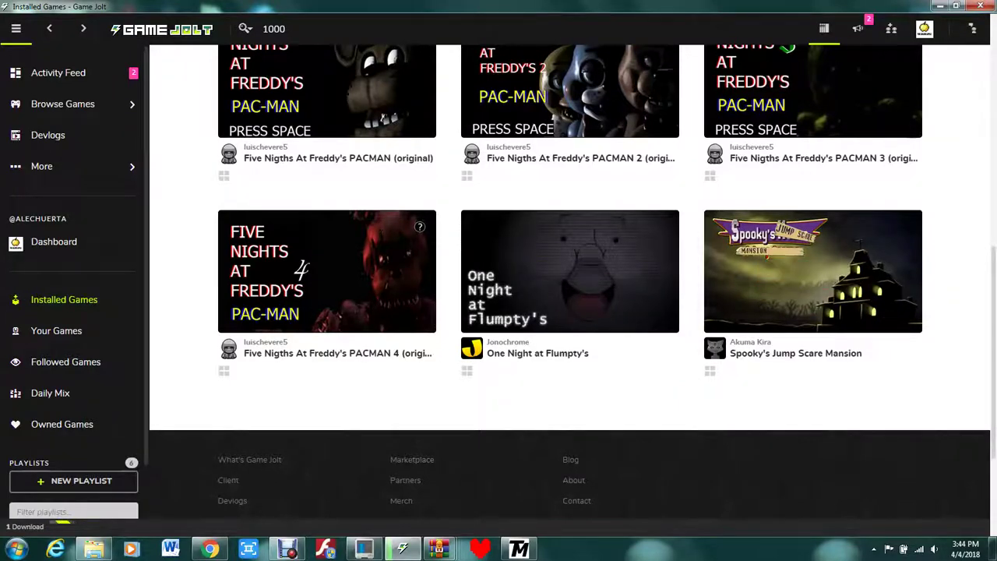
{"action": "left_click", "coordinate": [941, 5]}
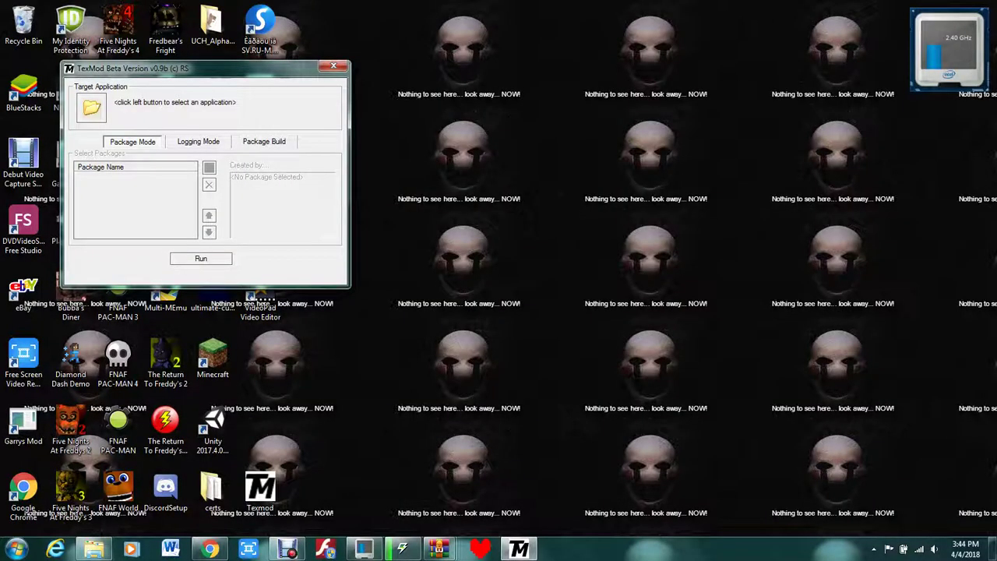
Start selecting the target application and browse to the Program Files (x86) folder on the C: drive.
{"action": "left_click", "coordinate": [91, 108]}
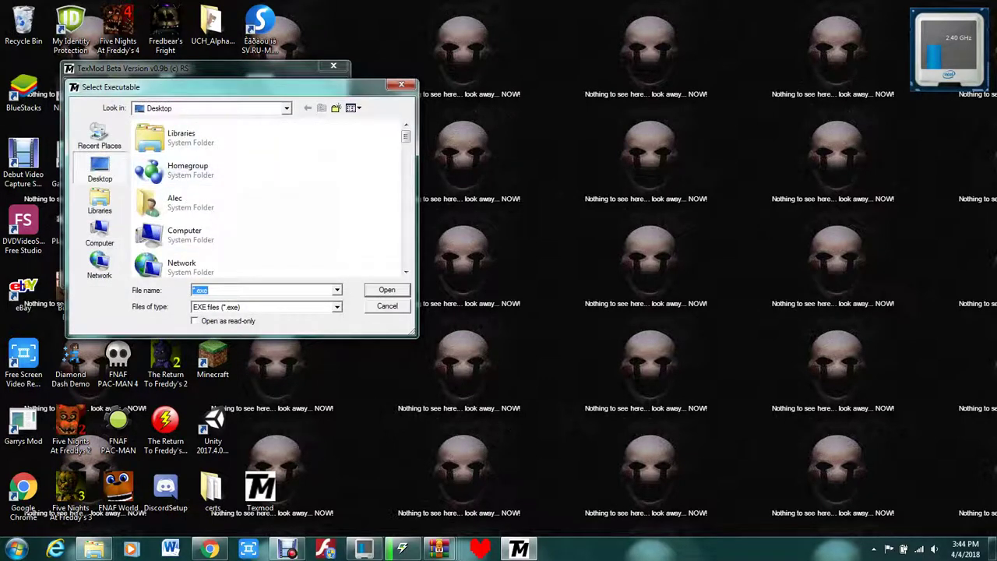
{"action": "left_click", "coordinate": [201, 236]}
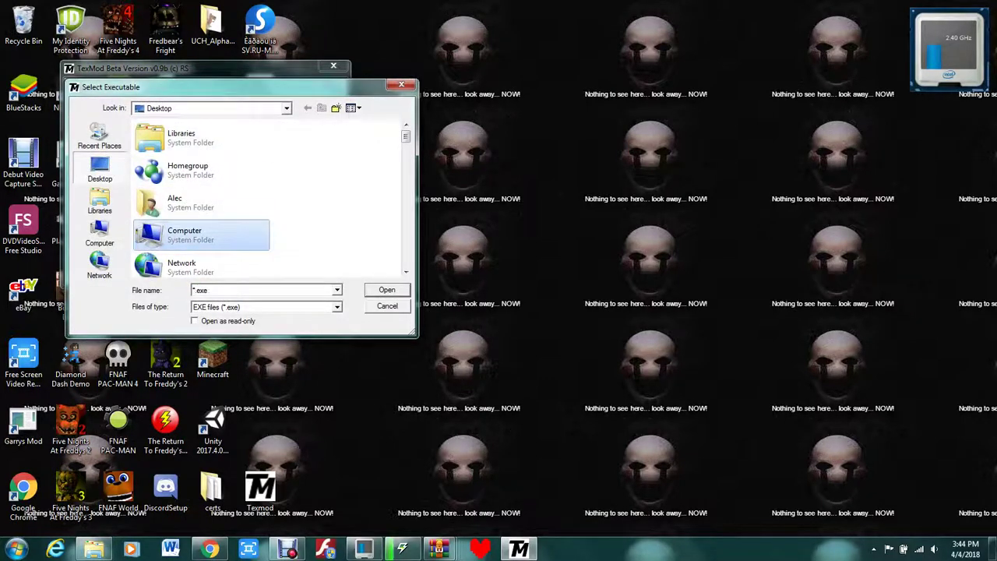
{"action": "double_click", "coordinate": [201, 236]}
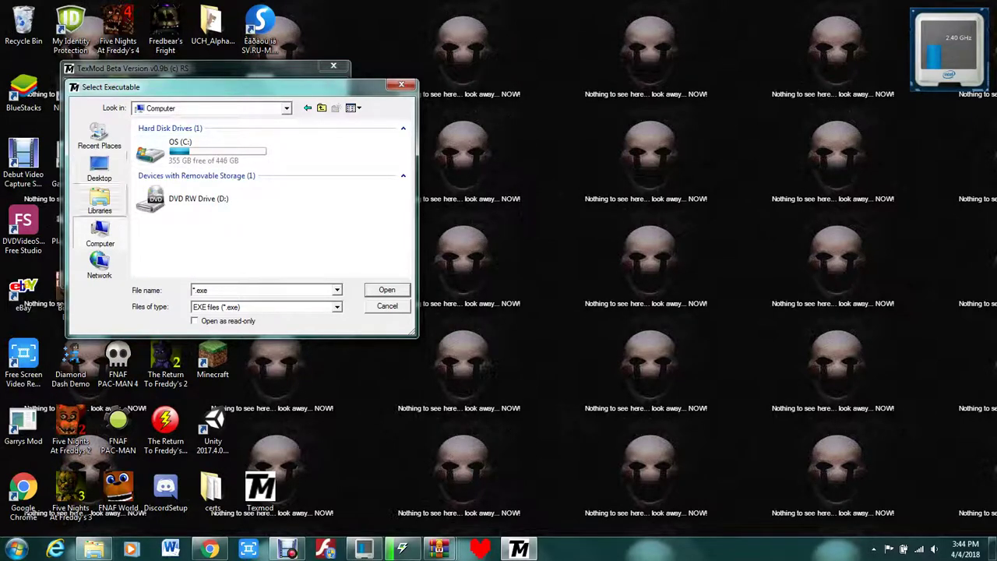
{"action": "double_click", "coordinate": [204, 151]}
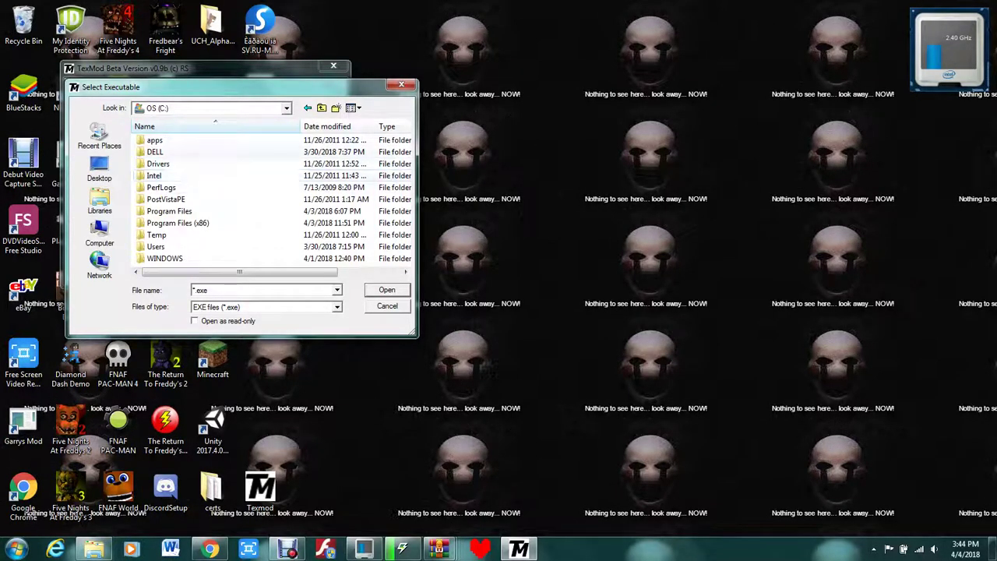
{"action": "mouse_move", "coordinate": [239, 271]}
{"action": "left_mouse_down"}
{"action": "mouse_move", "coordinate": [256, 272]}
{"action": "mouse_move", "coordinate": [248, 272]}
{"action": "left_mouse_up"}
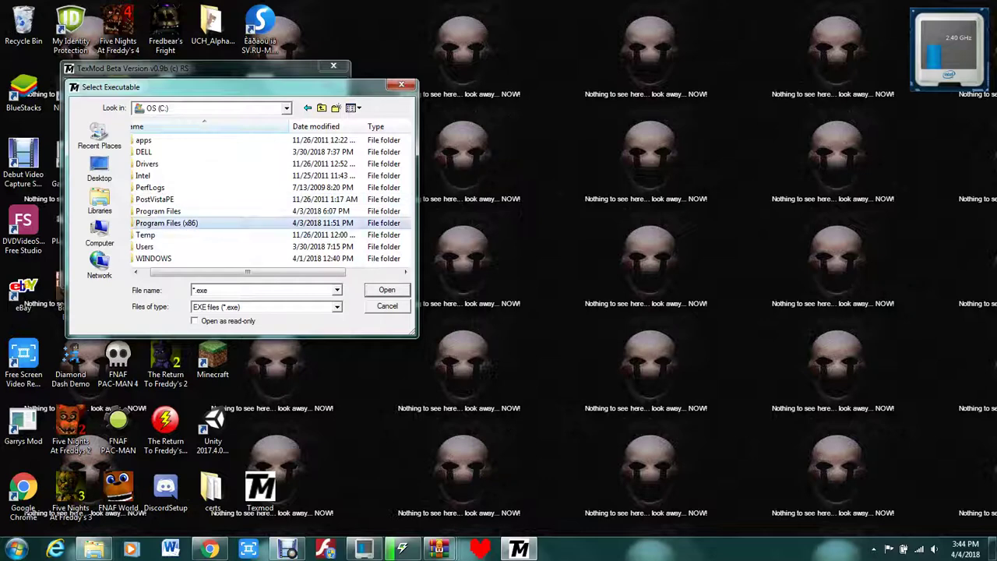
{"action": "left_click", "coordinate": [167, 223]}
{"action": "key", "text": "Return"}
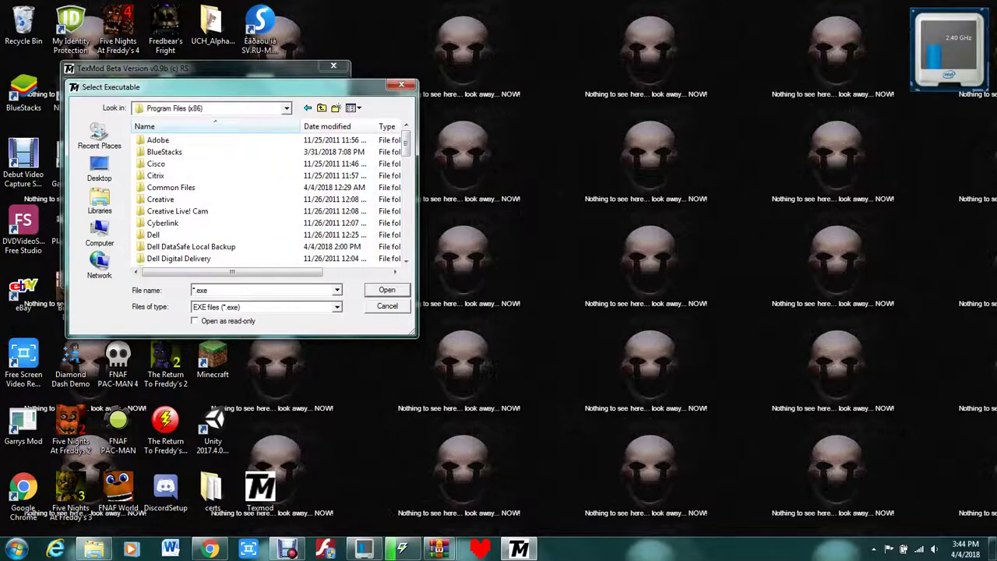
Look through the folders in Program Files (x86) for the game's folder.
{"action": "scroll", "coordinate": [234, 199], "scroll_direction": "down", "scroll_amount": 2}
{"action": "scroll", "coordinate": [234, 199], "scroll_direction": "down", "scroll_amount": 3}
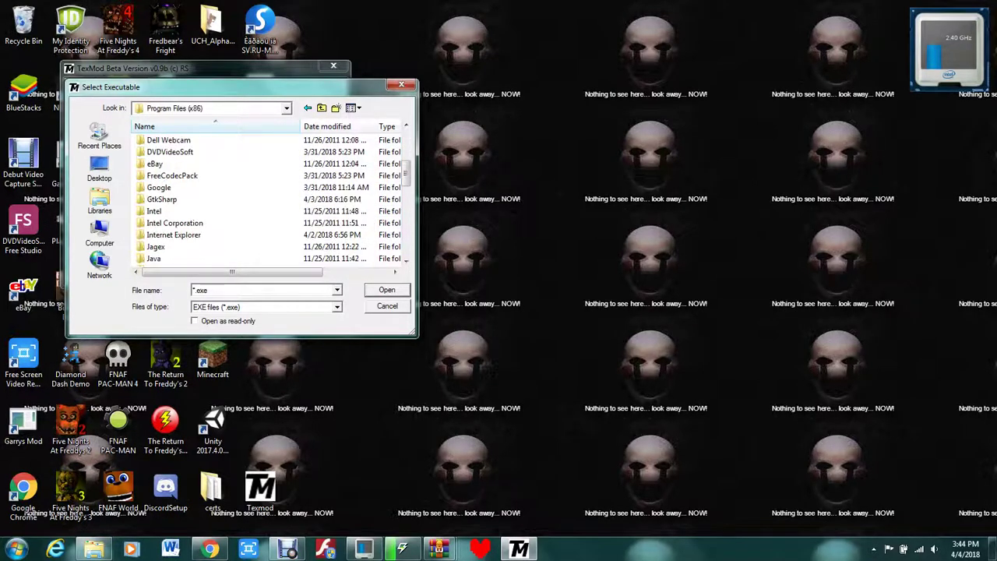
{"action": "scroll", "coordinate": [234, 198], "scroll_direction": "down", "scroll_amount": 4}
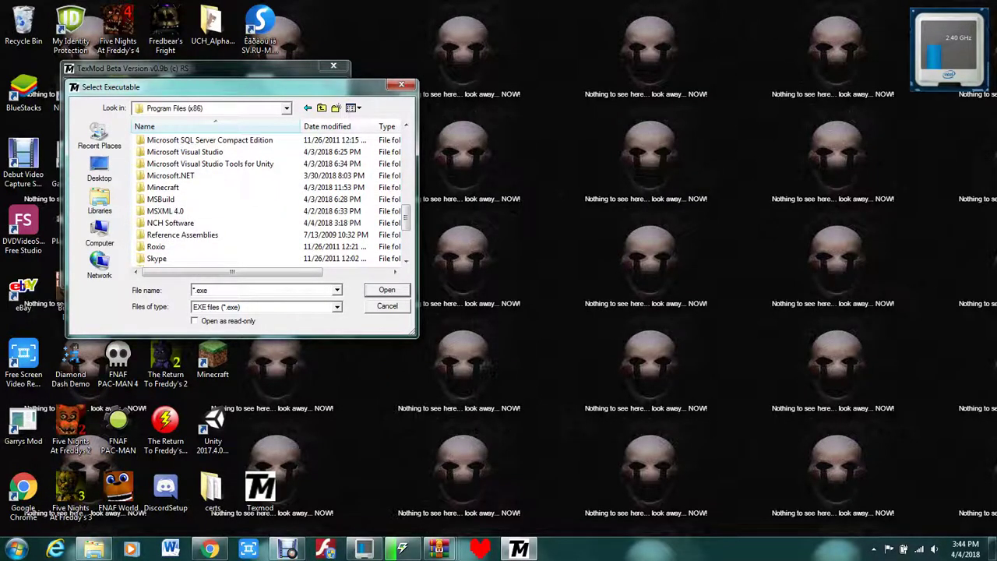
{"action": "scroll", "coordinate": [234, 234], "scroll_direction": "down", "scroll_amount": 3}
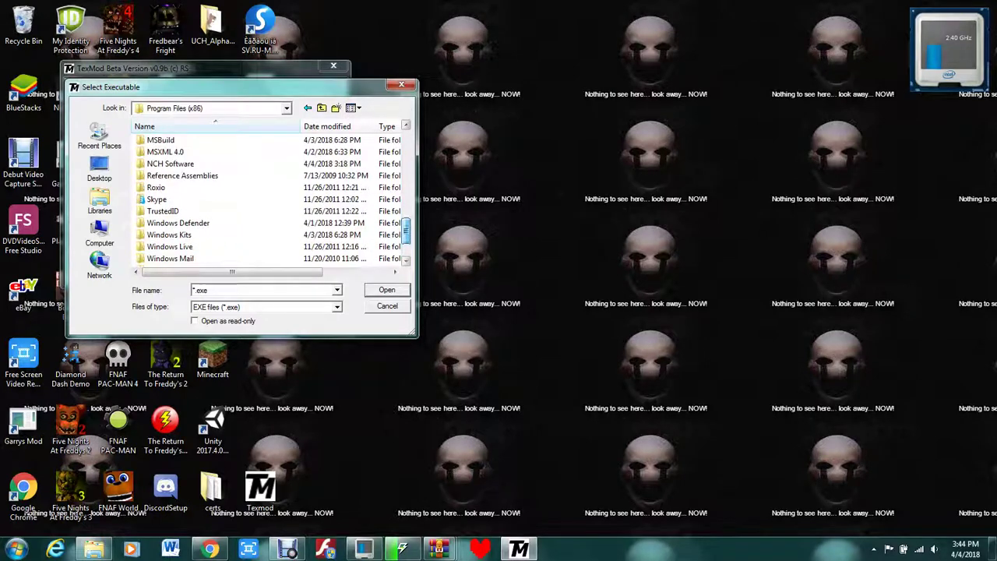
{"action": "scroll", "coordinate": [234, 198], "scroll_direction": "up", "scroll_amount": 4}
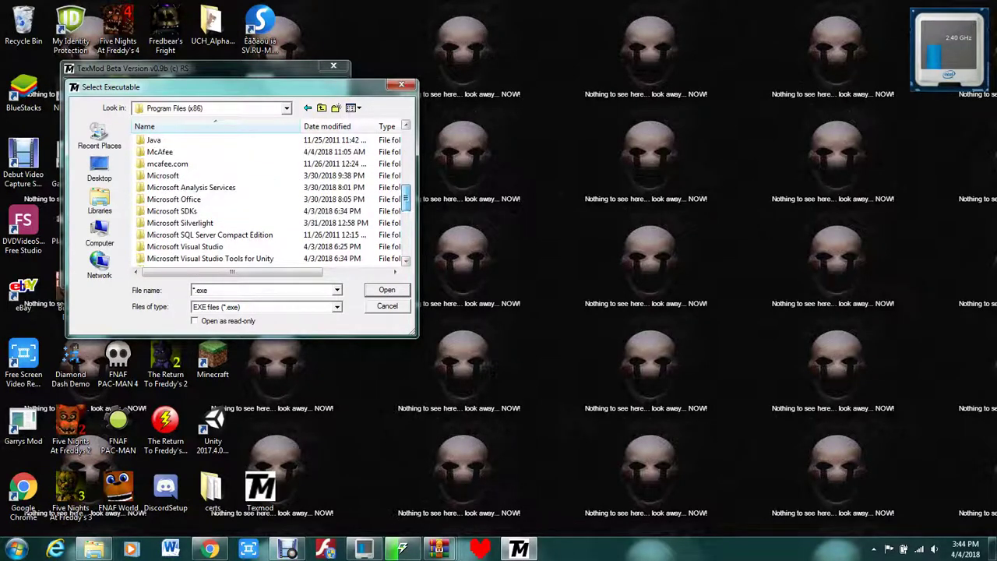
{"action": "scroll", "coordinate": [234, 199], "scroll_direction": "down", "scroll_amount": 2}
{"action": "scroll", "coordinate": [234, 199], "scroll_direction": "up", "scroll_amount": 10}
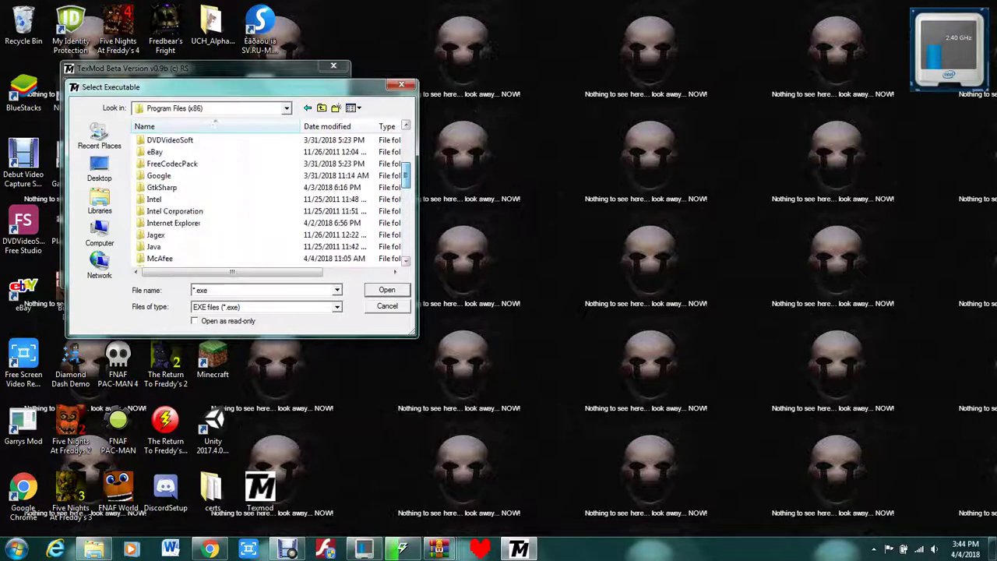
{"action": "scroll", "coordinate": [234, 199], "scroll_direction": "down", "scroll_amount": 4}
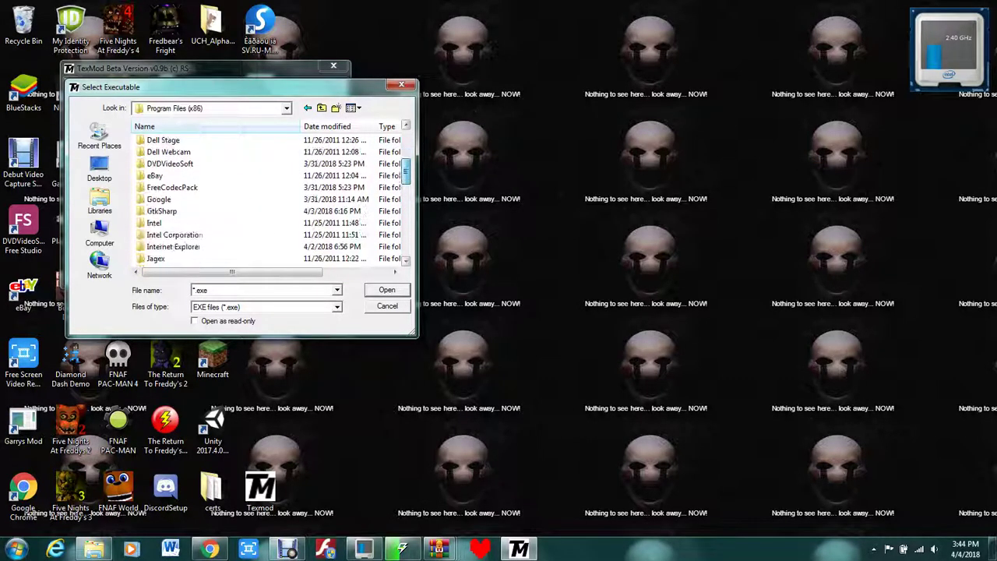
{"action": "scroll", "coordinate": [234, 198], "scroll_direction": "up", "scroll_amount": 3}
{"action": "scroll", "coordinate": [234, 199], "scroll_direction": "up", "scroll_amount": 1}
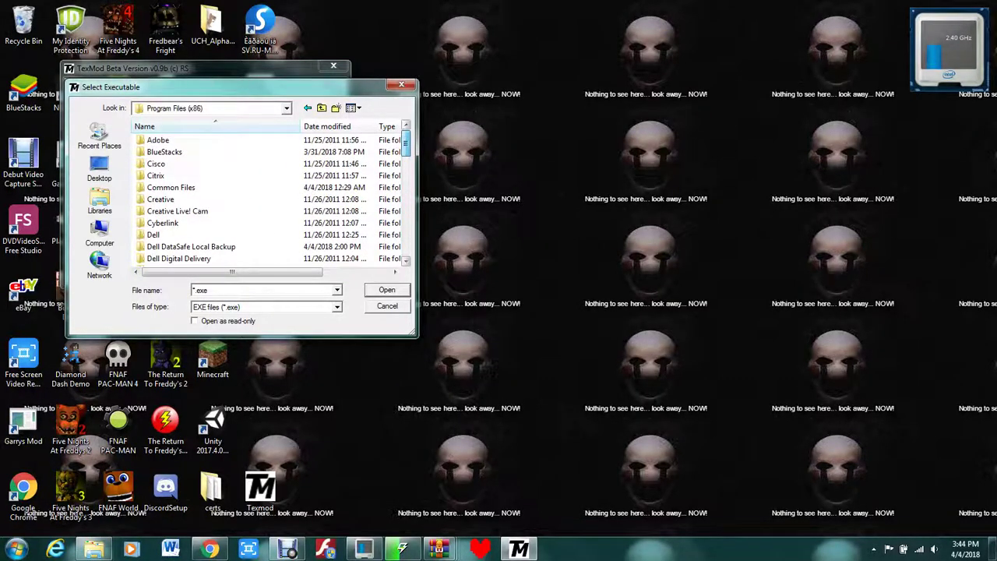
{"action": "scroll", "coordinate": [234, 199], "scroll_direction": "down", "scroll_amount": 3}
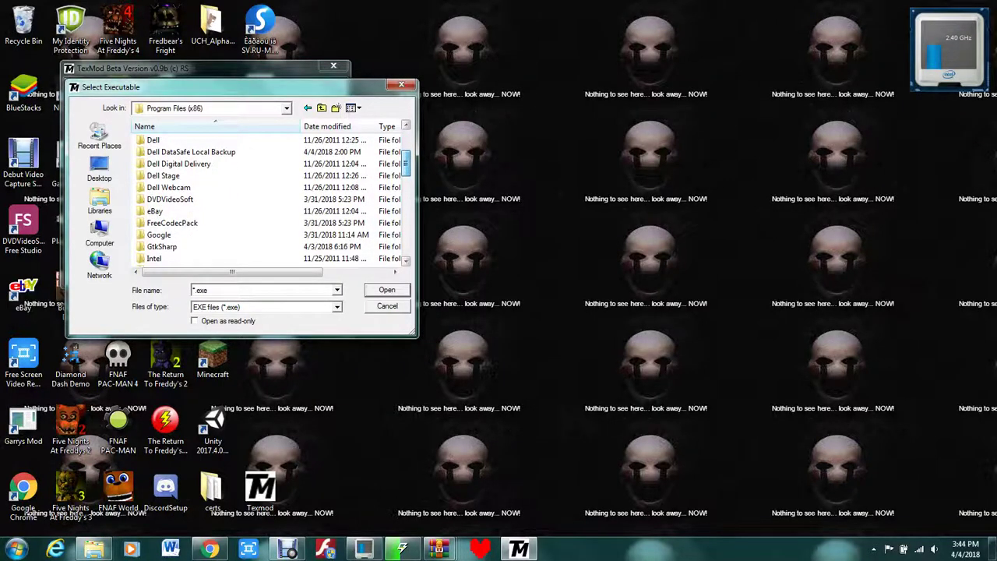
{"action": "scroll", "coordinate": [234, 199], "scroll_direction": "down", "scroll_amount": 1}
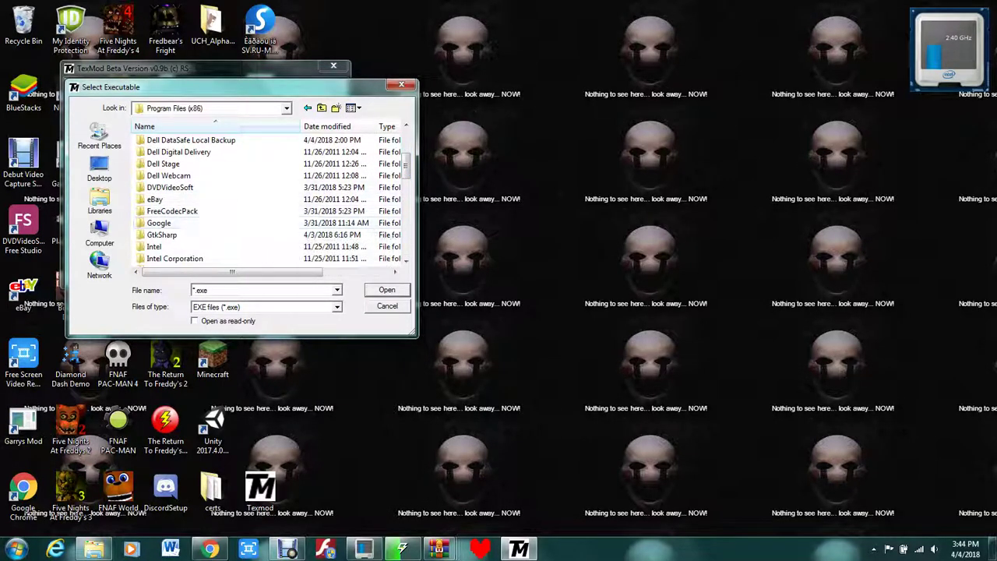
{"action": "scroll", "coordinate": [234, 199], "scroll_direction": "down", "scroll_amount": 4}
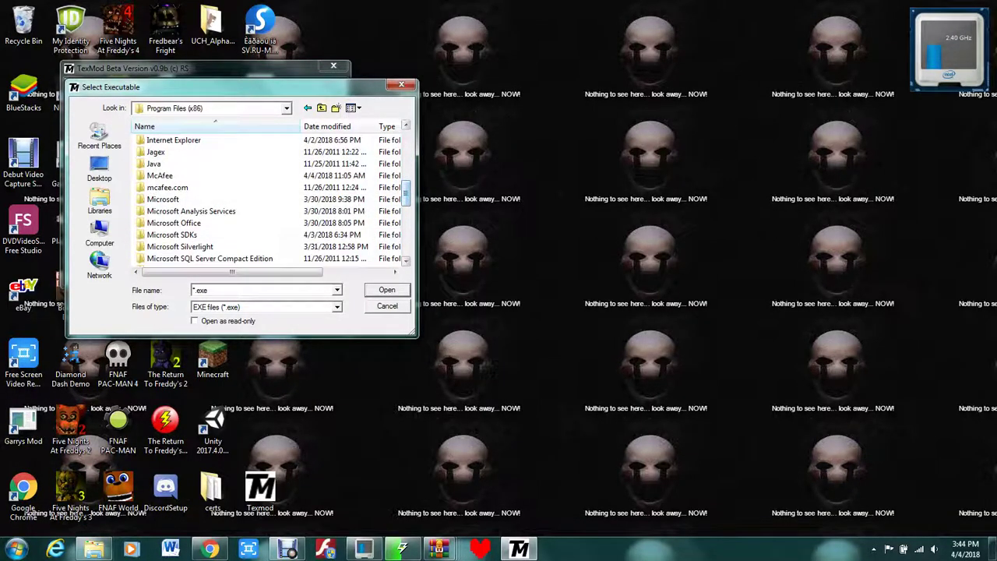
Leave Program Files (x86) for the Desktop and switch the executable browser to the Computer location.
{"action": "left_click", "coordinate": [100, 168]}
{"action": "left_click", "coordinate": [286, 108]}
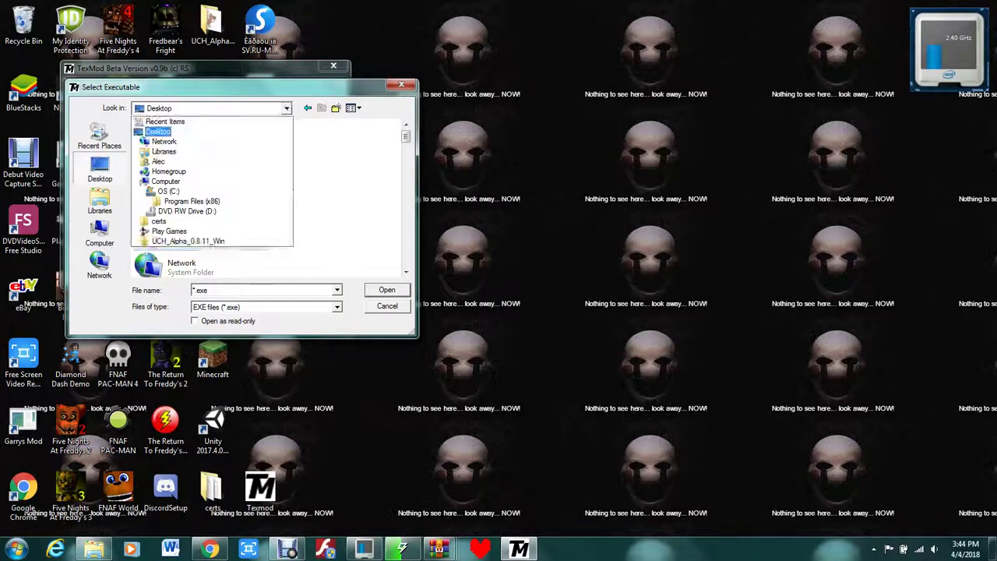
{"action": "left_click", "coordinate": [166, 182]}
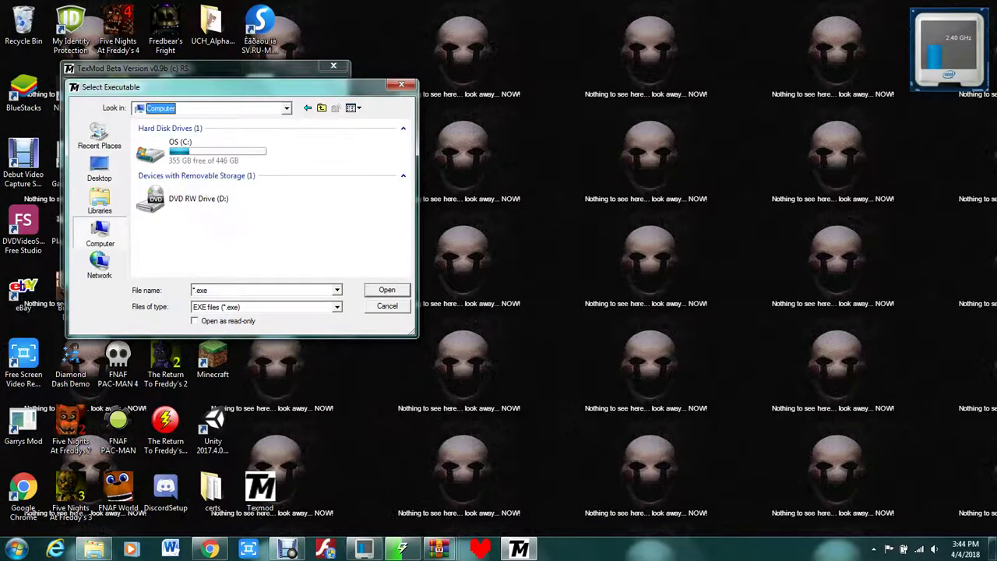
{"action": "left_click", "coordinate": [286, 108]}
{"action": "scroll", "coordinate": [166, 161], "scroll_direction": "up", "scroll_amount": 1}
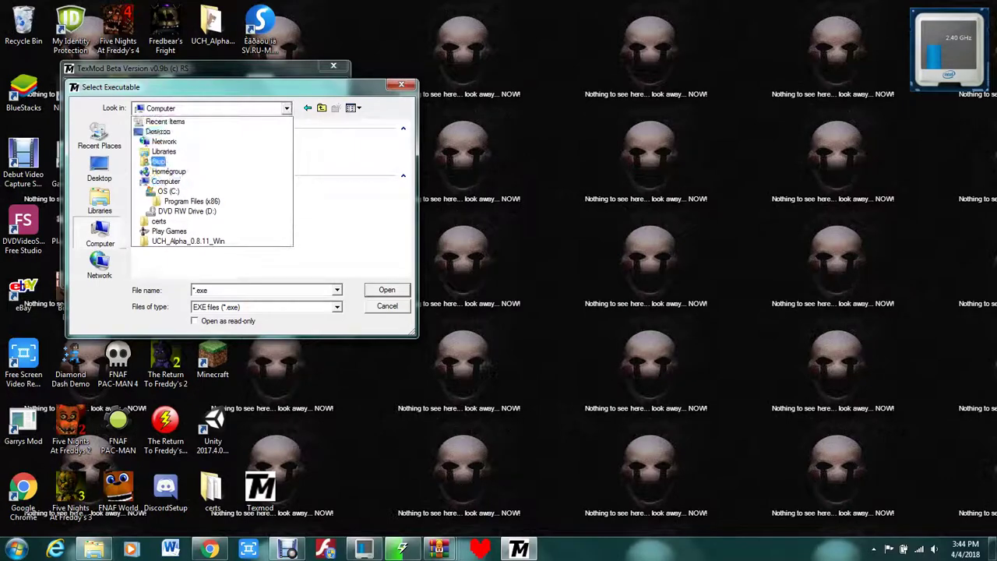
{"action": "left_click", "coordinate": [161, 161]}
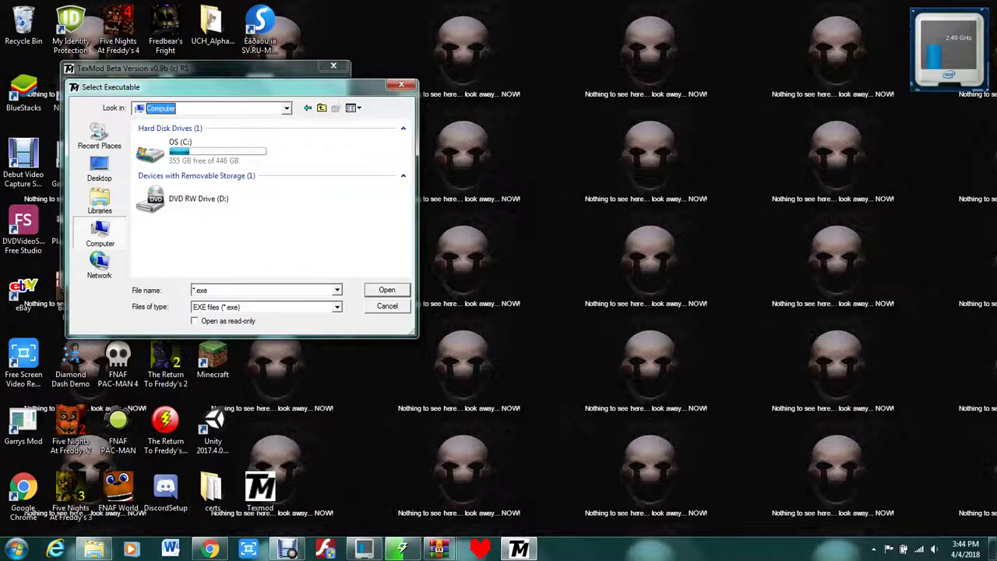
Replace the file name filter with SJSM and confirm it as the target executable, consulting the installed games in Game Jolt.
{"action": "double_click", "coordinate": [201, 290]}
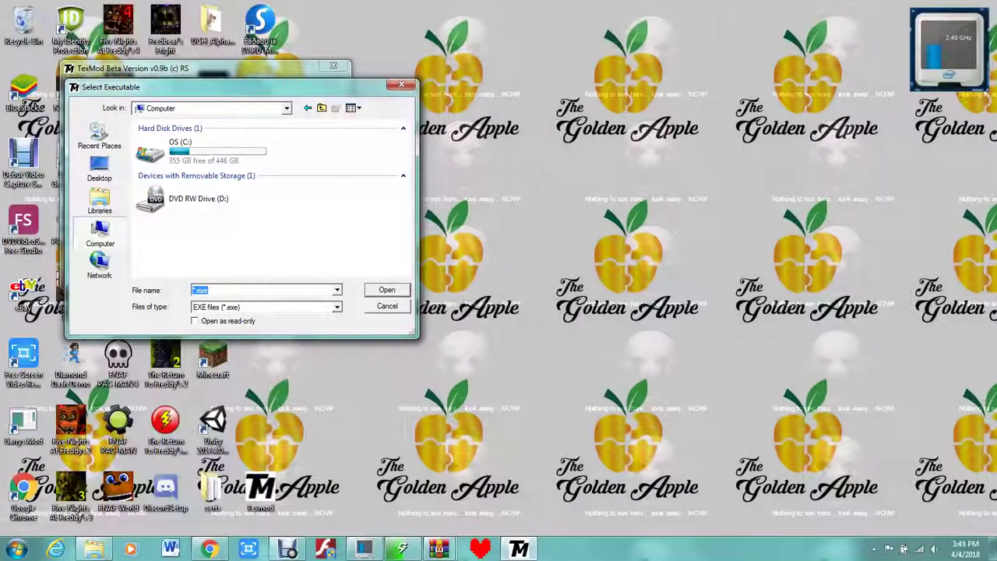
{"action": "key", "text": "BackSpace"}
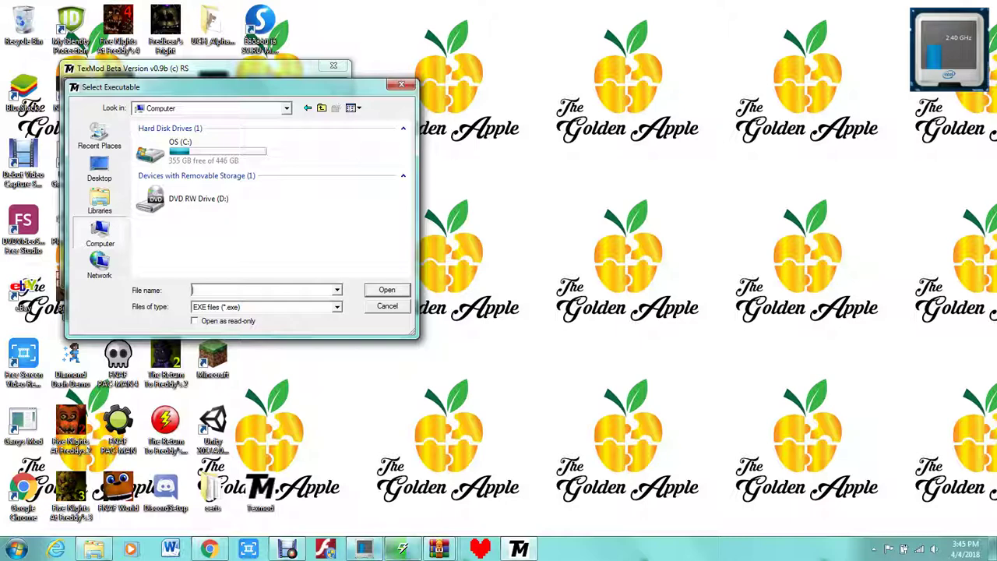
{"action": "left_click", "coordinate": [403, 550]}
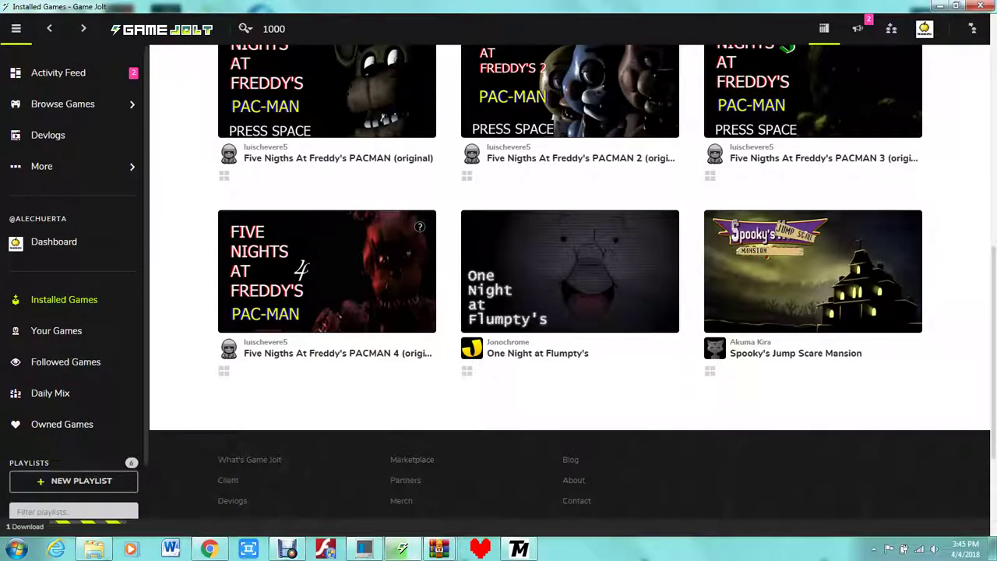
{"action": "scroll", "coordinate": [556, 155], "scroll_direction": "up", "scroll_amount": 3}
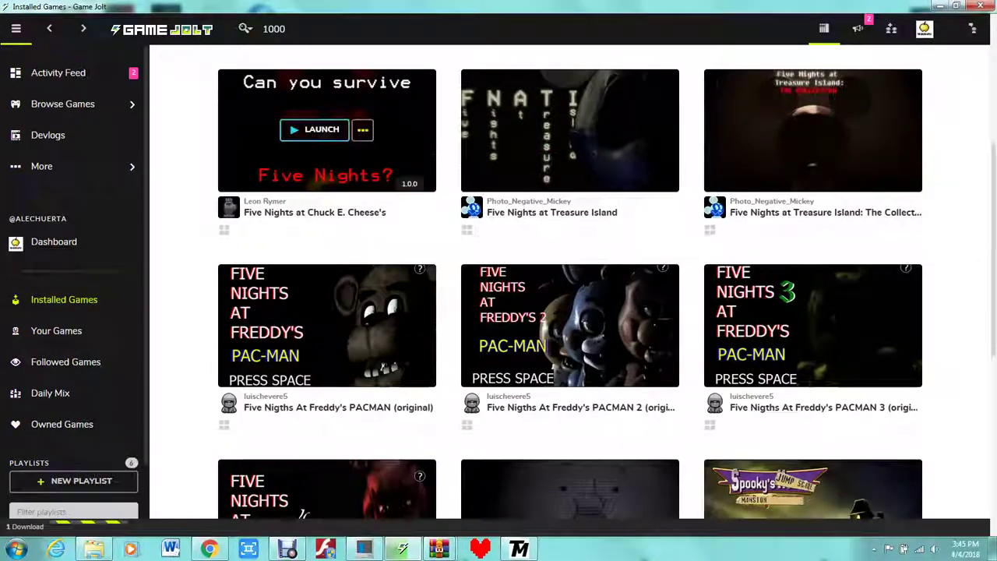
{"action": "scroll", "coordinate": [569, 155], "scroll_direction": "down", "scroll_amount": 5}
{"action": "scroll", "coordinate": [569, 156], "scroll_direction": "down", "scroll_amount": 2}
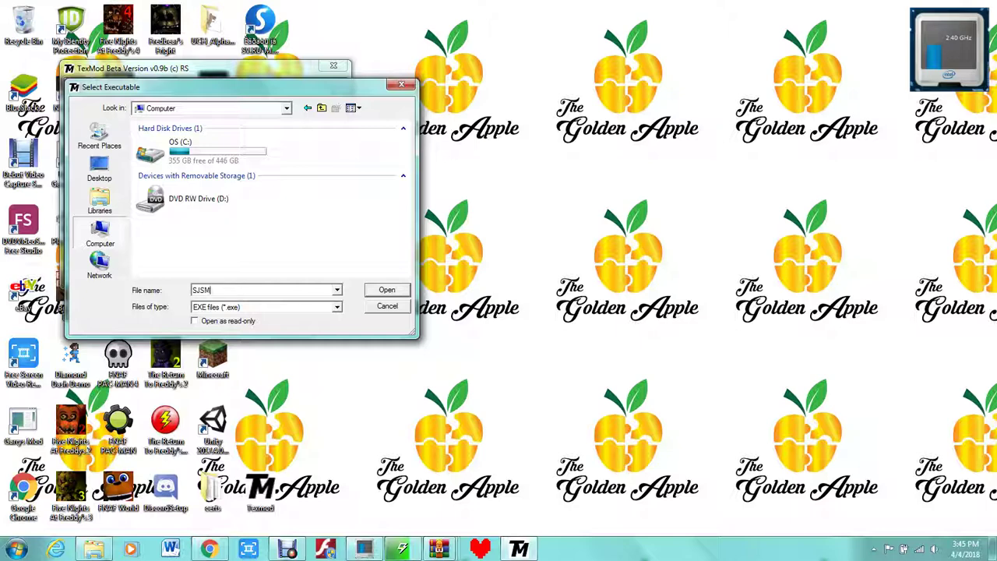
{"action": "key", "text": "Return"}
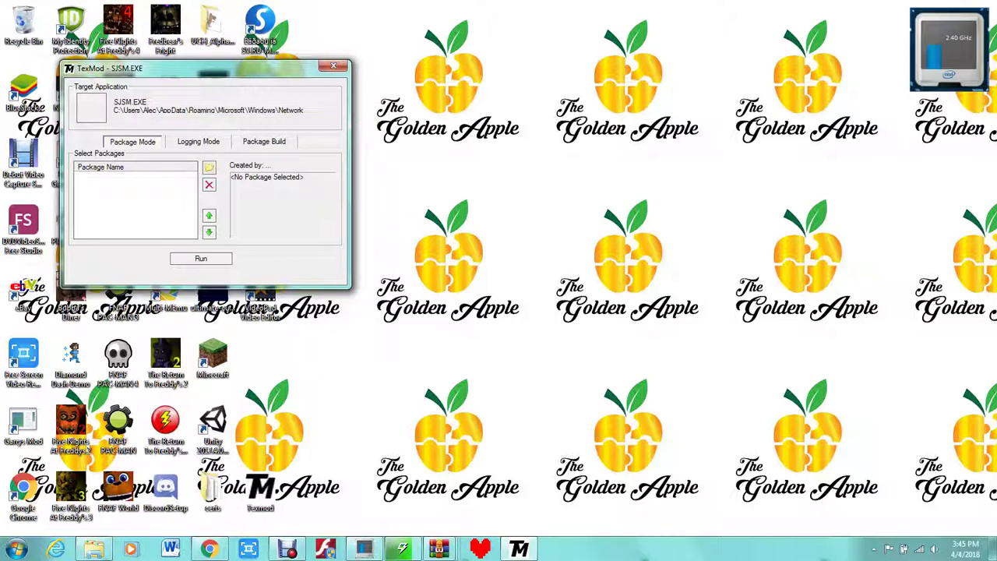
Open the Texmod package selection dialog, place it beside the main window and look through the installed games in Game Jolt.
{"action": "left_click", "coordinate": [209, 168]}
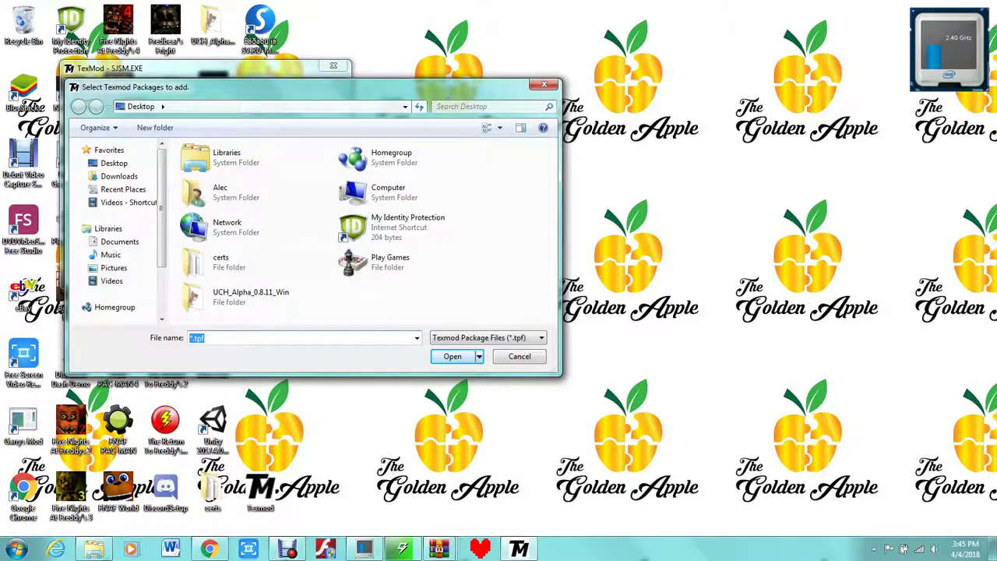
{"action": "left_click_drag", "start_coordinate": [312, 86], "coordinate": [734, 160]}
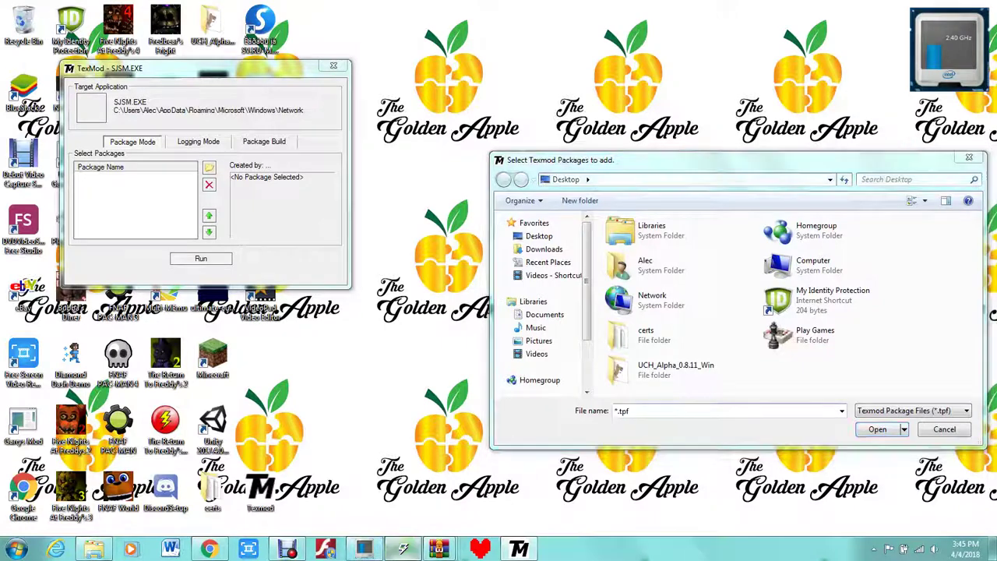
{"action": "left_click", "coordinate": [402, 549]}
{"action": "scroll", "coordinate": [570, 286], "scroll_direction": "up", "scroll_amount": 2}
{"action": "scroll", "coordinate": [810, 264], "scroll_direction": "up", "scroll_amount": 4}
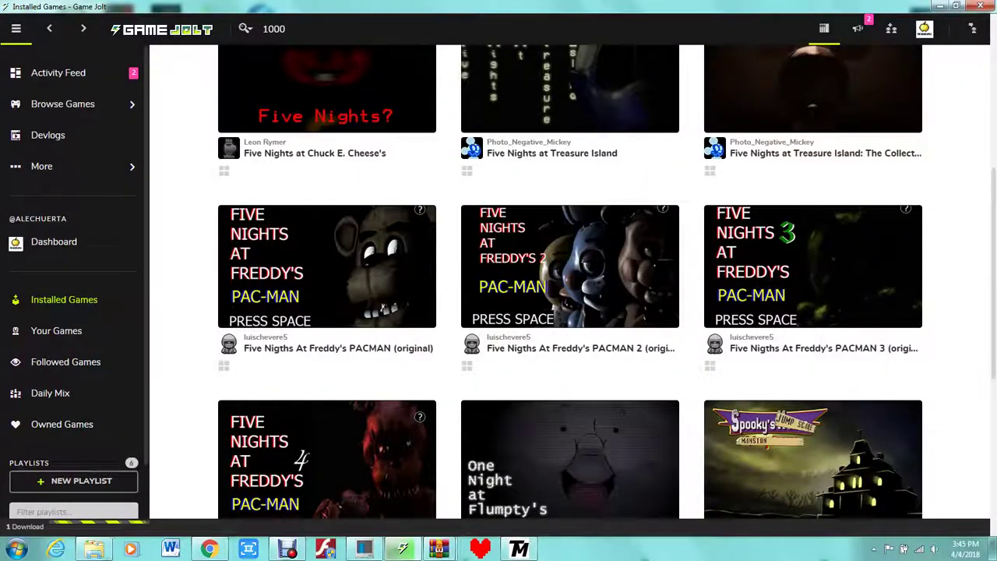
{"action": "scroll", "coordinate": [569, 234], "scroll_direction": "up", "scroll_amount": 4}
{"action": "mouse_move", "coordinate": [569, 125]}
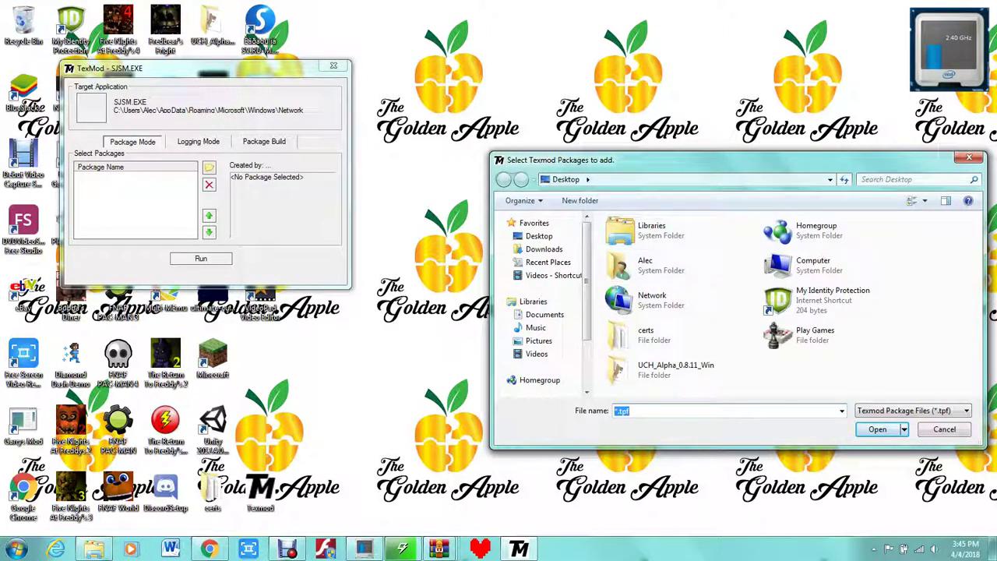
Search the desktop for packages matching 1000, shorten the search term to 100 and extend the search to the whole computer.
{"action": "left_click", "coordinate": [913, 179]}
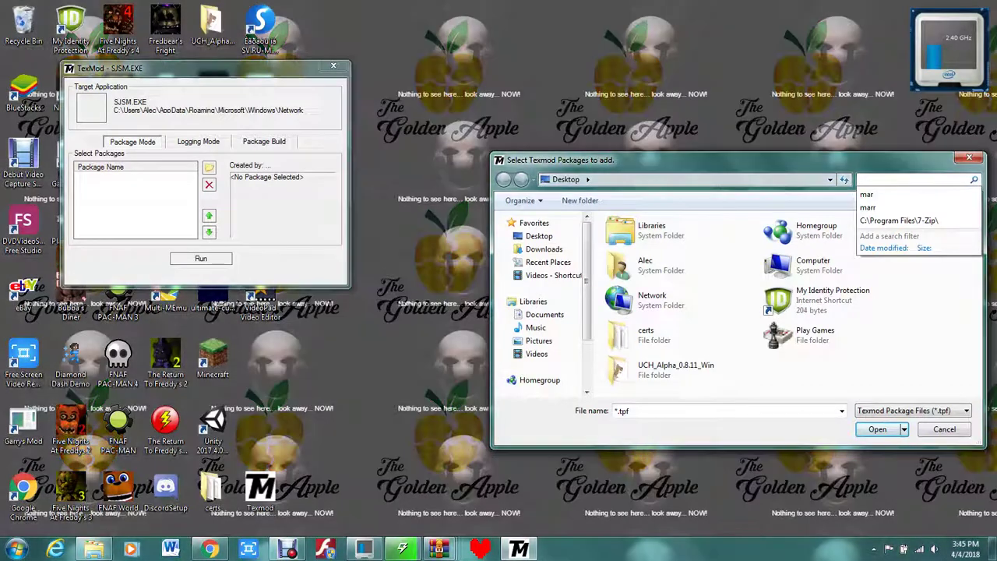
{"action": "type", "text": "100"}
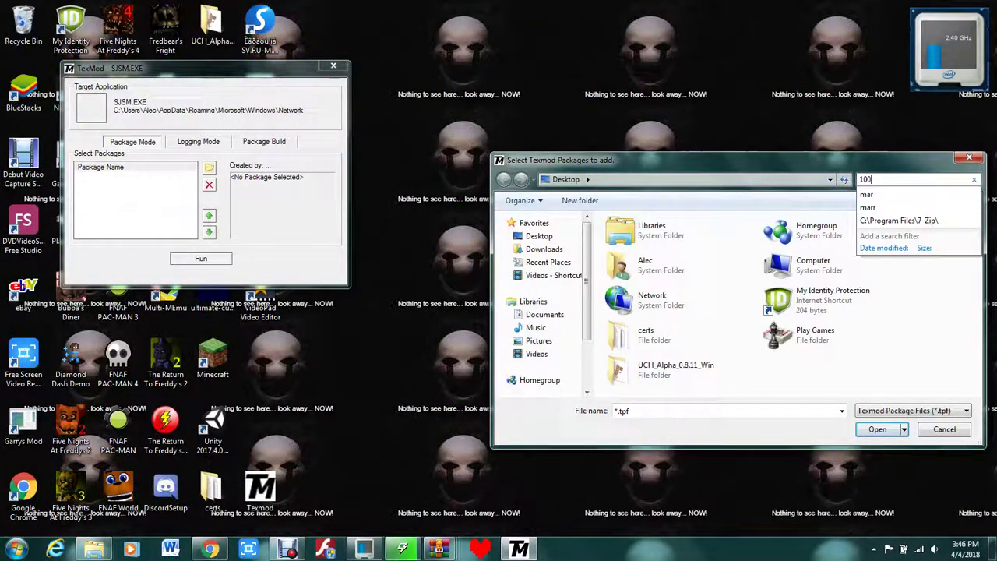
{"action": "type", "text": "0"}
{"action": "key", "text": "Return"}
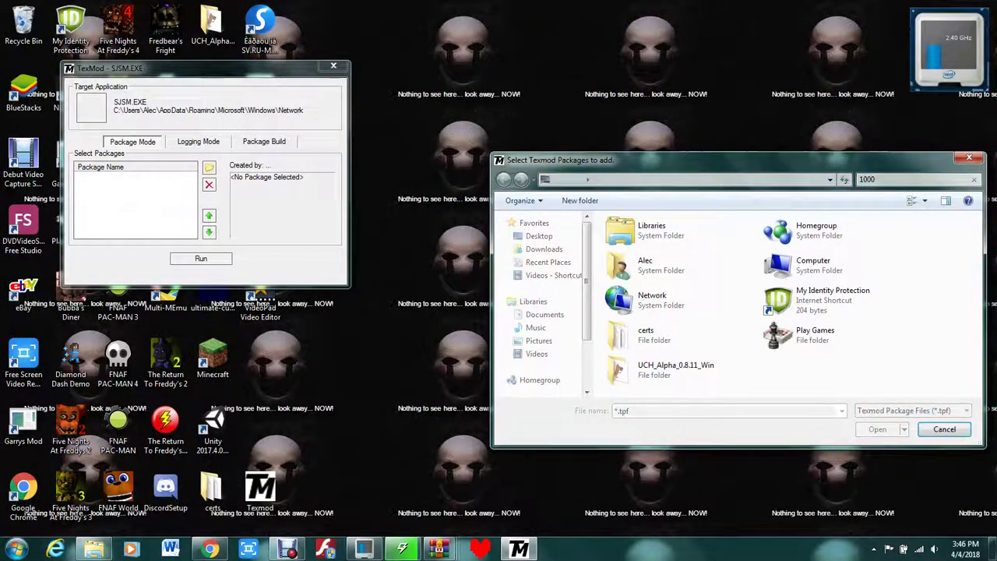
{"action": "key", "text": "BackSpace"}
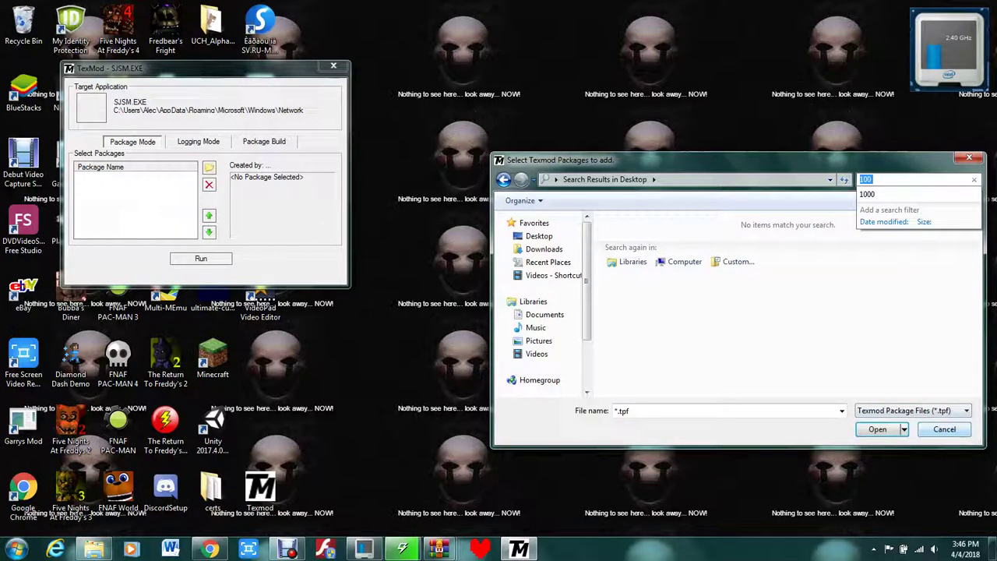
{"action": "key", "text": "Return"}
{"action": "left_click", "coordinate": [678, 261]}
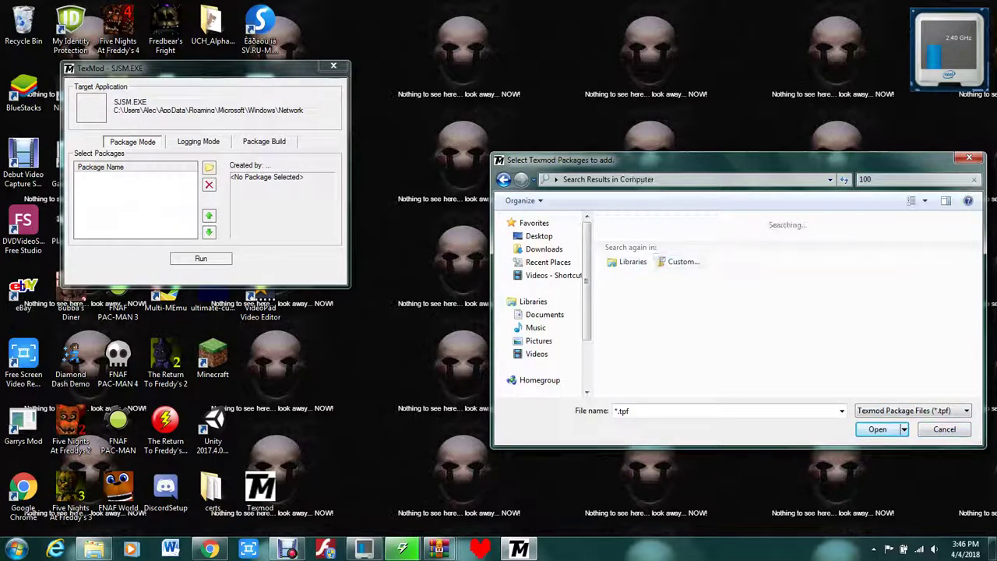
Check the installation of 1000 Rooms at Spooky's in Game Jolt and search the whole computer for packages matching 1000.
{"action": "left_click", "coordinate": [402, 550]}
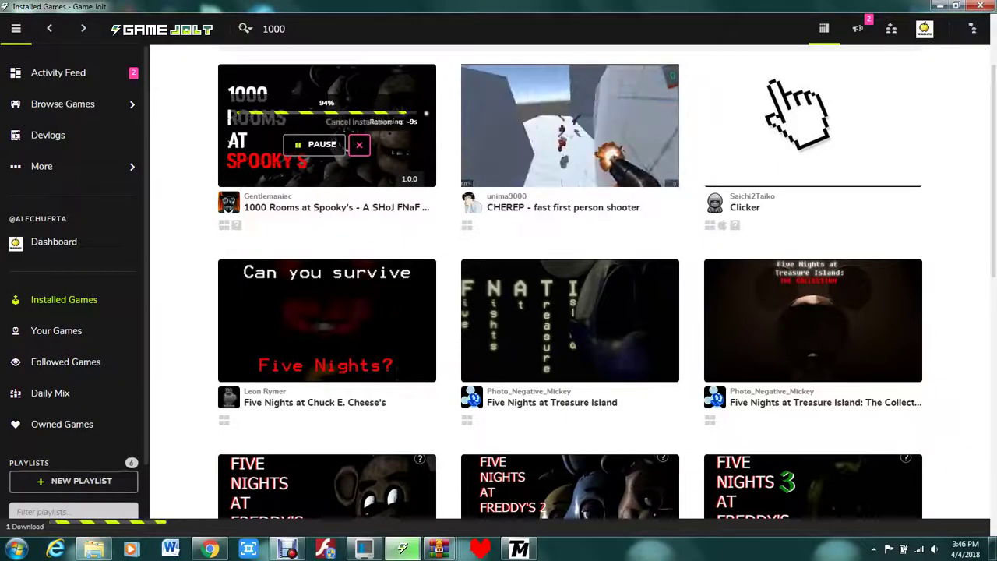
{"action": "key", "text": "alt+Tab"}
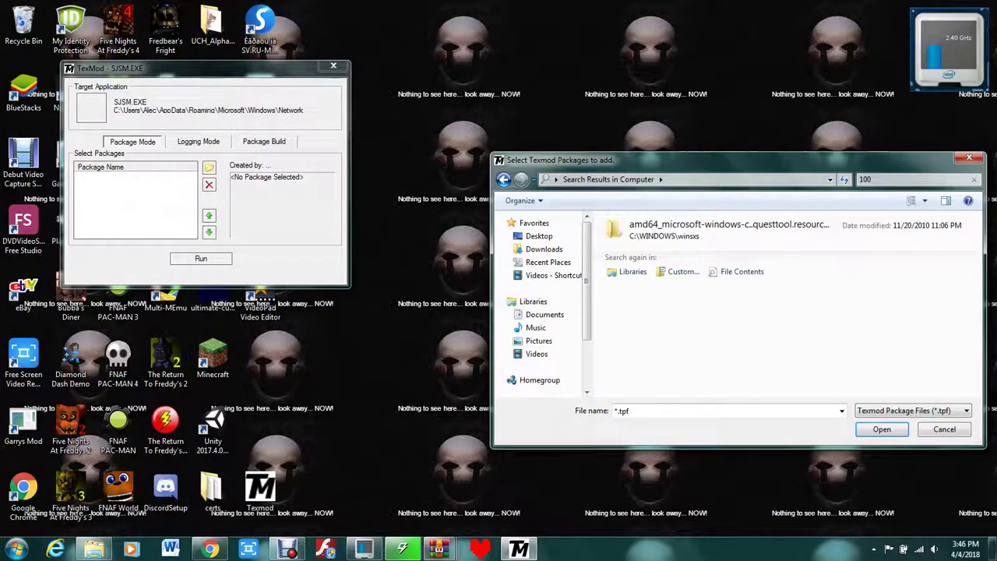
{"action": "left_click", "coordinate": [908, 179]}
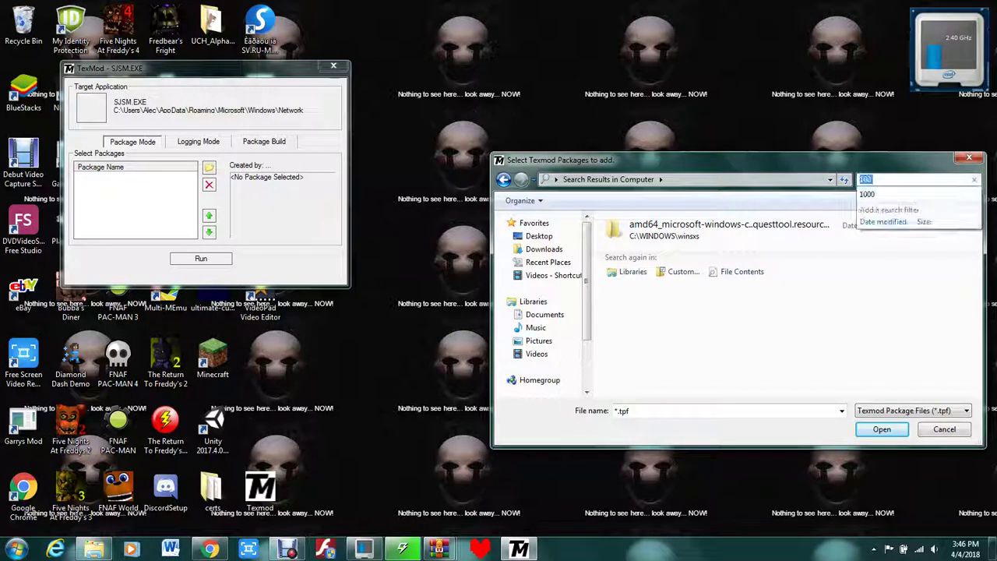
{"action": "type", "text": "1000"}
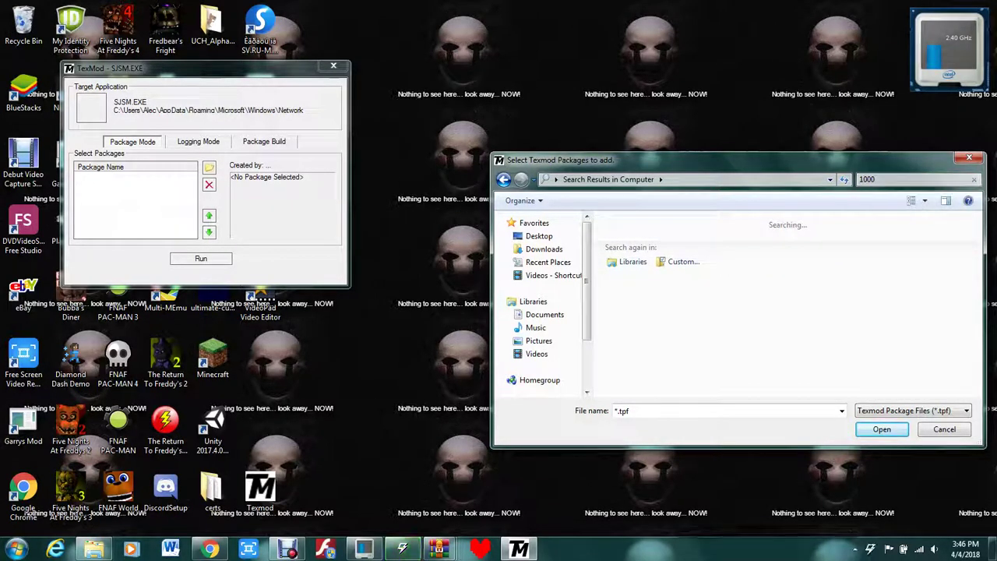
{"action": "mouse_move", "coordinate": [403, 549]}
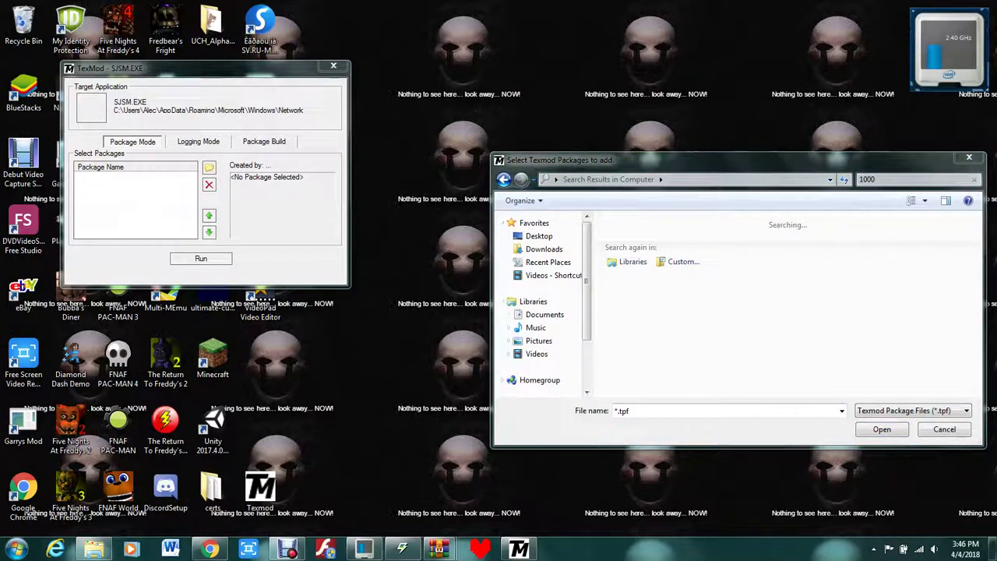
{"action": "left_click", "coordinate": [912, 180]}
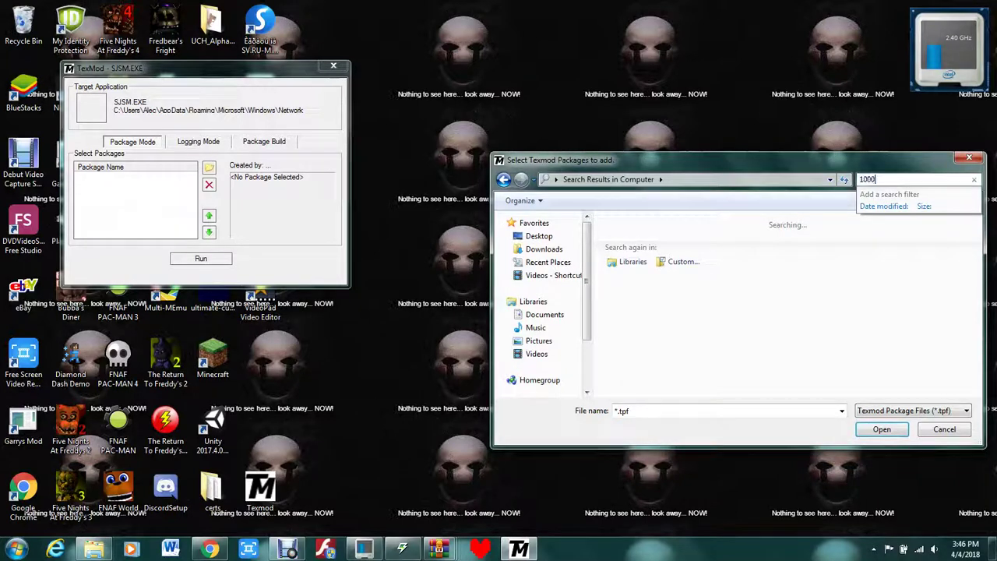
{"action": "right_click", "coordinate": [884, 179]}
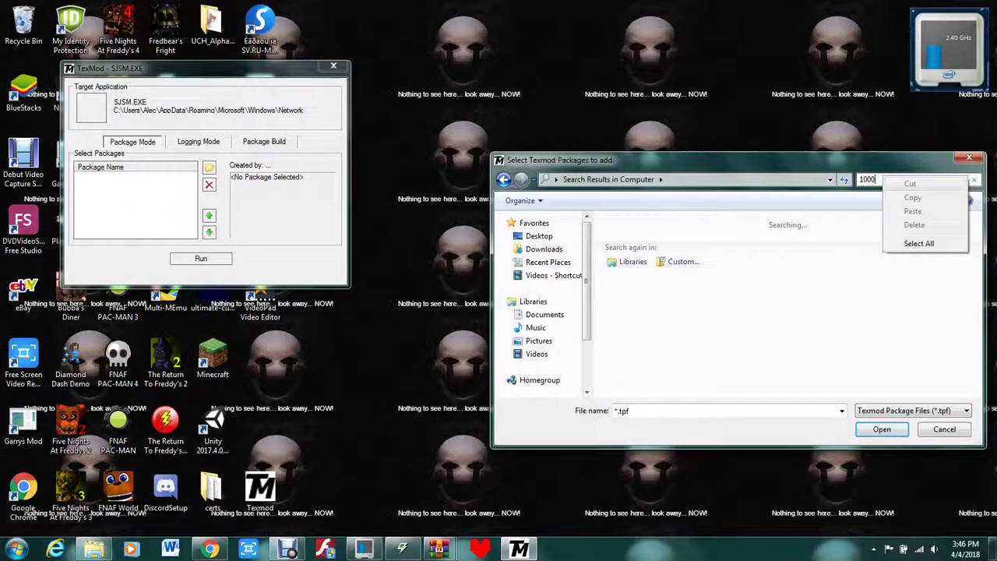
{"action": "left_click", "coordinate": [883, 180]}
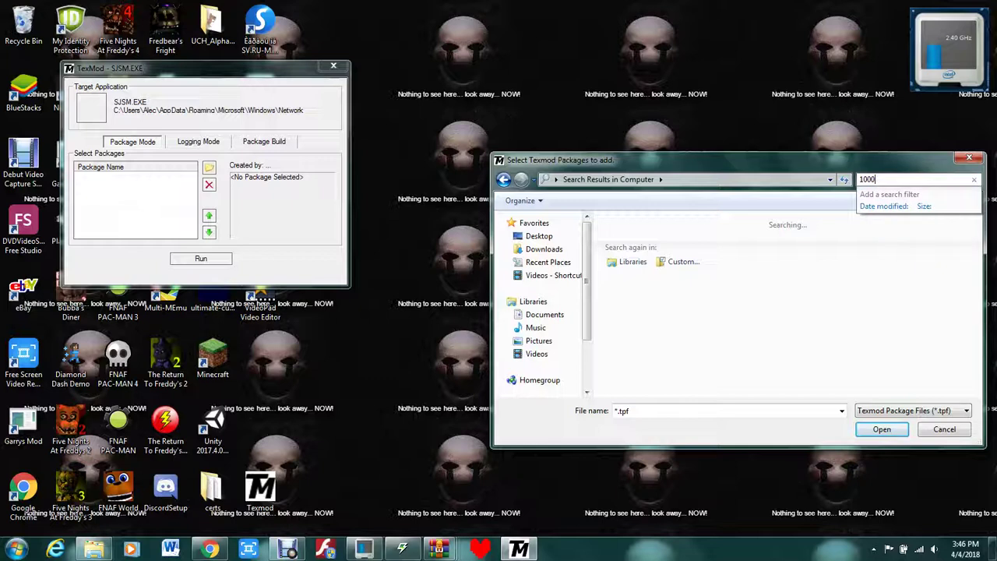
{"action": "left_click", "coordinate": [881, 304]}
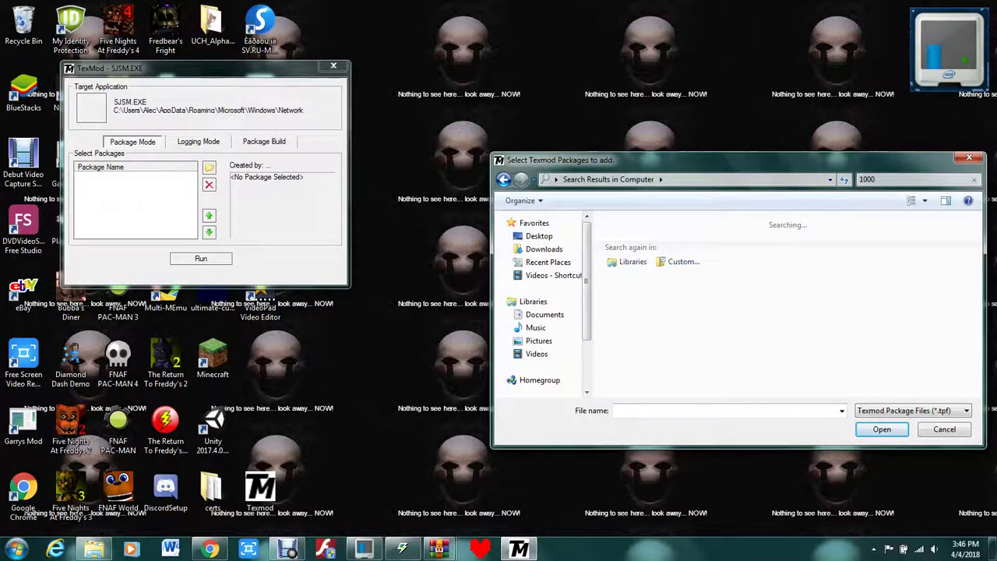
Move the package selection dialog closer to the main window and repeat the search for 1000 in Libraries and the whole computer.
{"action": "left_click_drag", "start_coordinate": [732, 159], "coordinate": [633, 147]}
{"action": "left_click", "coordinate": [810, 167]}
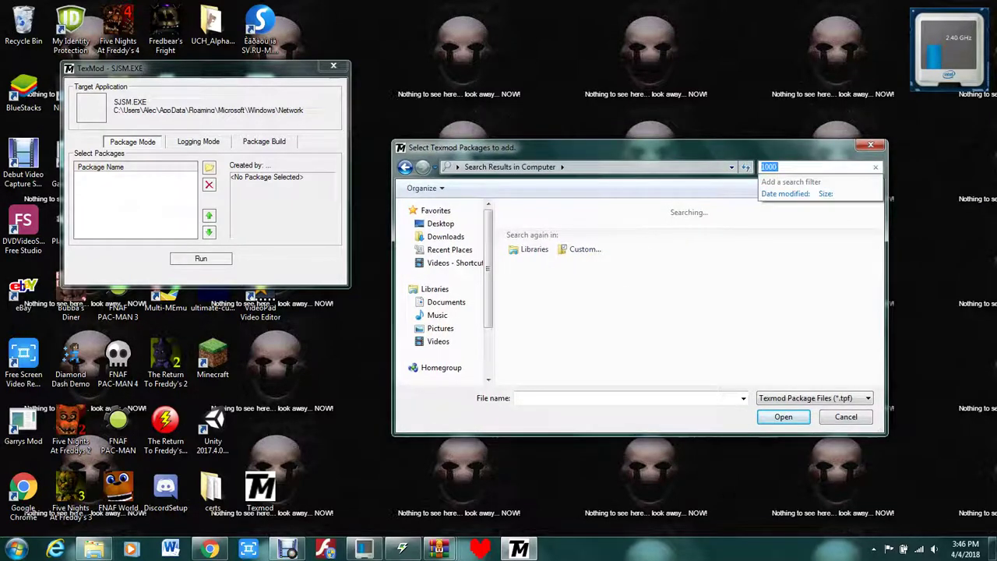
{"action": "left_click", "coordinate": [810, 168]}
{"action": "key", "text": "Return"}
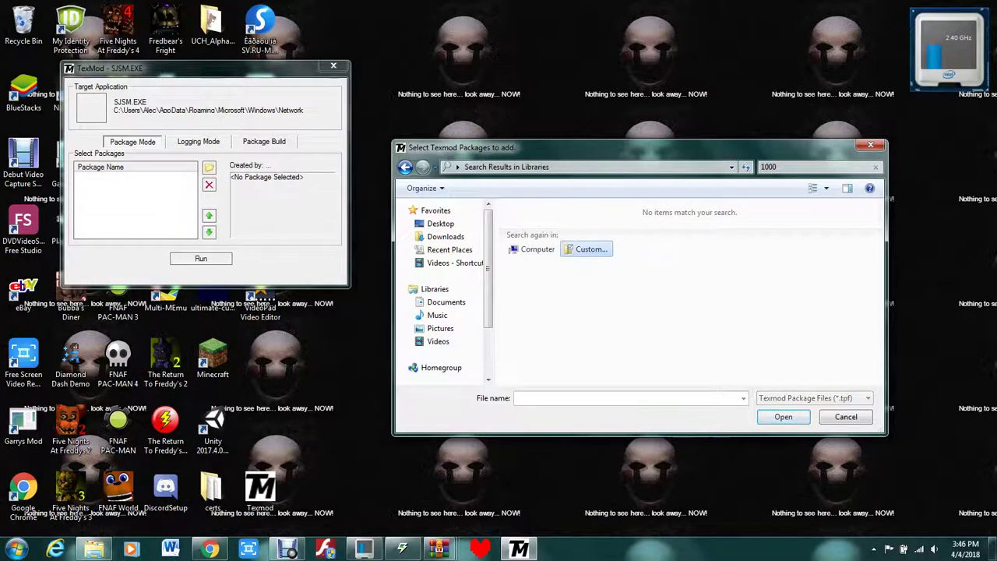
{"action": "left_click", "coordinate": [584, 249]}
{"action": "left_click", "coordinate": [610, 121]}
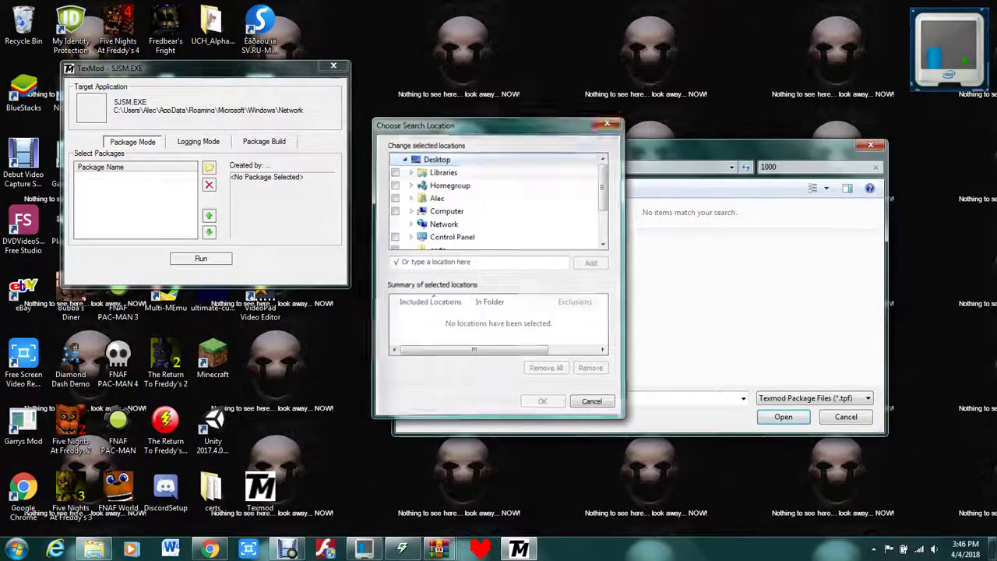
{"action": "left_click", "coordinate": [537, 249]}
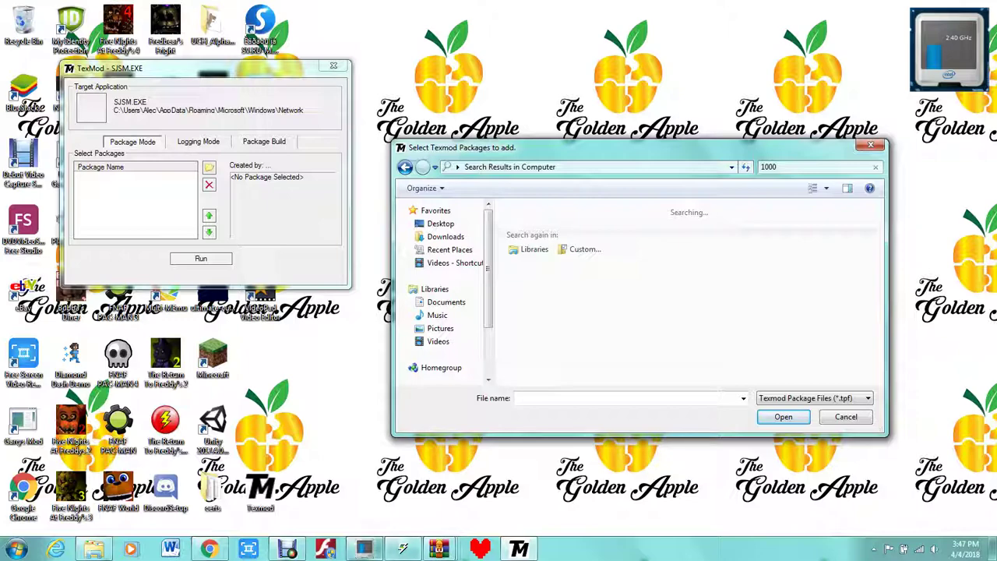
Switch to Game Jolt and look through the installed games as far as Spooky's Jump Scare Mansion.
{"action": "left_click", "coordinate": [403, 548]}
{"action": "scroll", "coordinate": [818, 319], "scroll_direction": "down", "scroll_amount": 3}
{"action": "scroll", "coordinate": [849, 336], "scroll_direction": "down", "scroll_amount": 2}
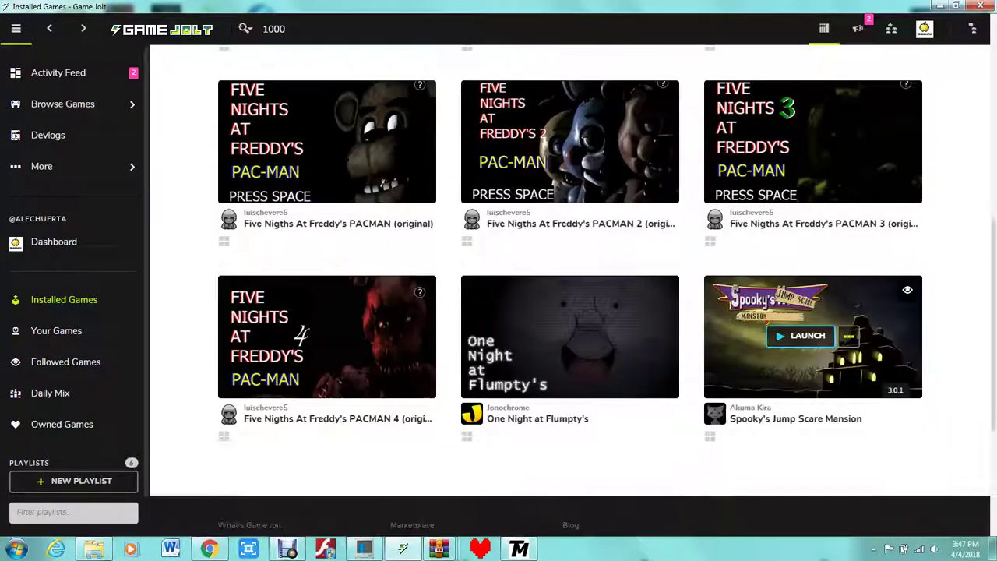
{"action": "left_click", "coordinate": [848, 336]}
{"action": "left_click", "coordinate": [892, 193]}
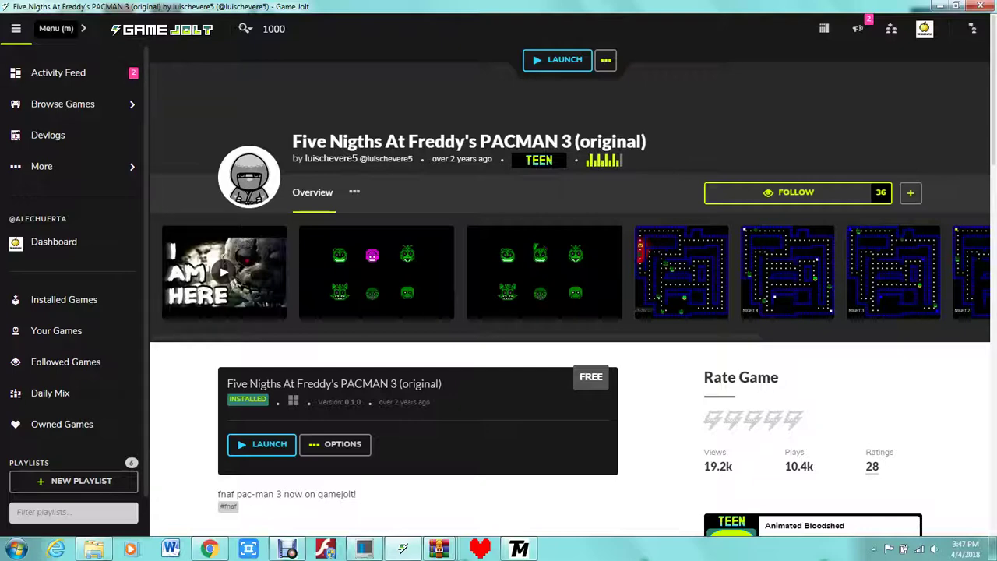
{"action": "left_click", "coordinate": [49, 28]}
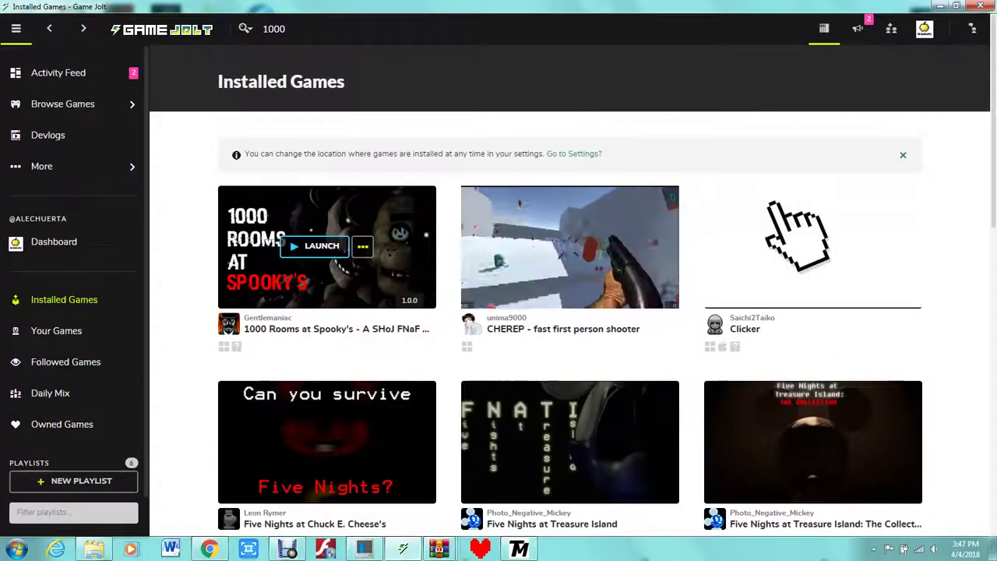
Open the installation folder of 1000 Rooms at Spooky's and go through data and 1000 into the 1000 Rooms at Spooky's folder.
{"action": "left_click", "coordinate": [363, 246]}
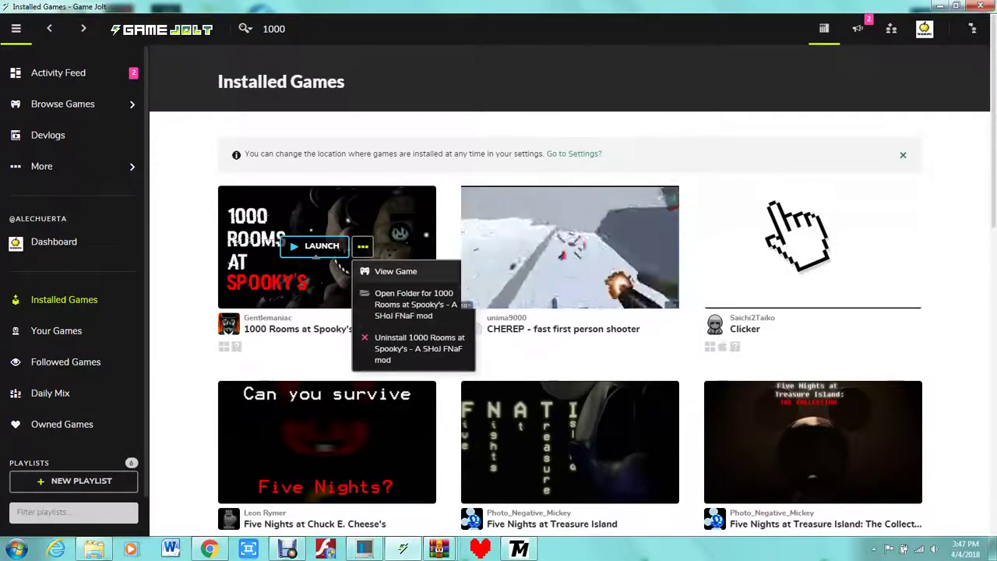
{"action": "left_click", "coordinate": [413, 304]}
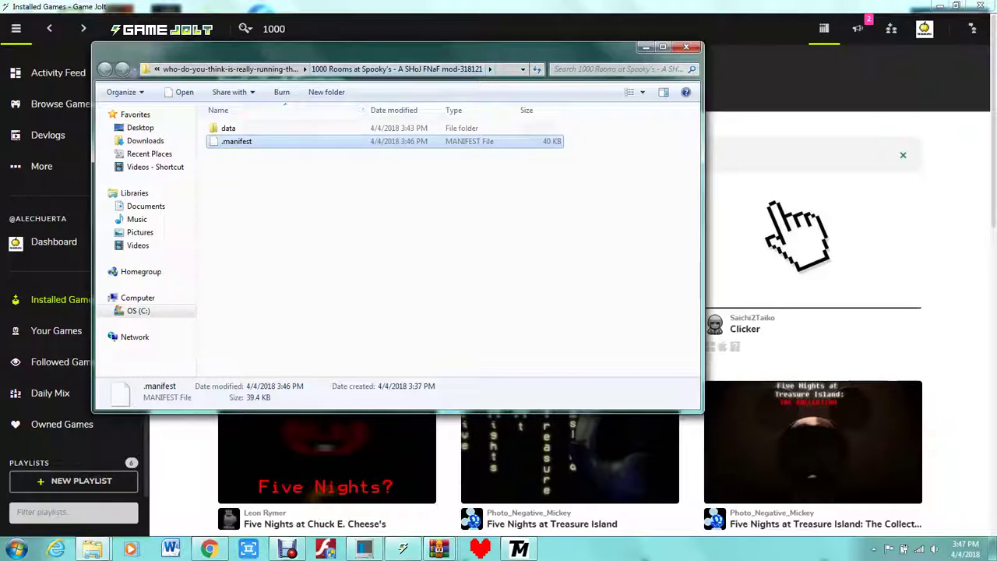
{"action": "left_click", "coordinate": [312, 128]}
{"action": "double_click", "coordinate": [312, 129]}
{"action": "double_click", "coordinate": [296, 128]}
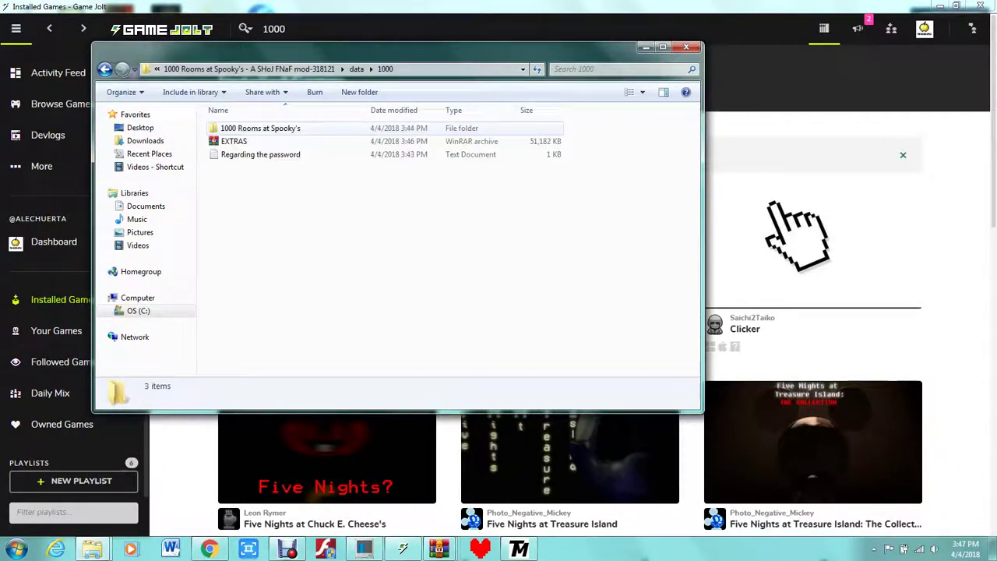
{"action": "key", "text": "Down"}
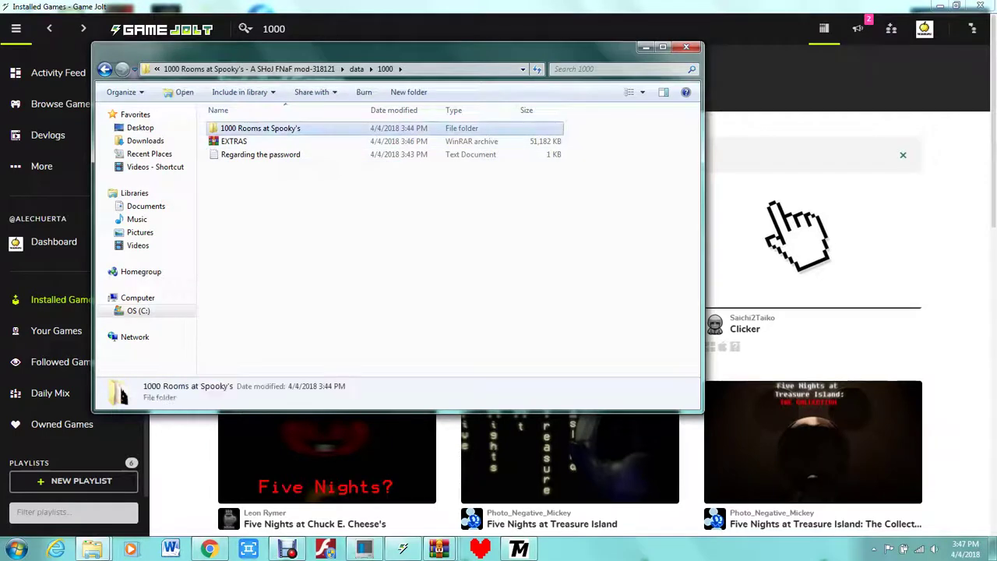
{"action": "key", "text": "Return"}
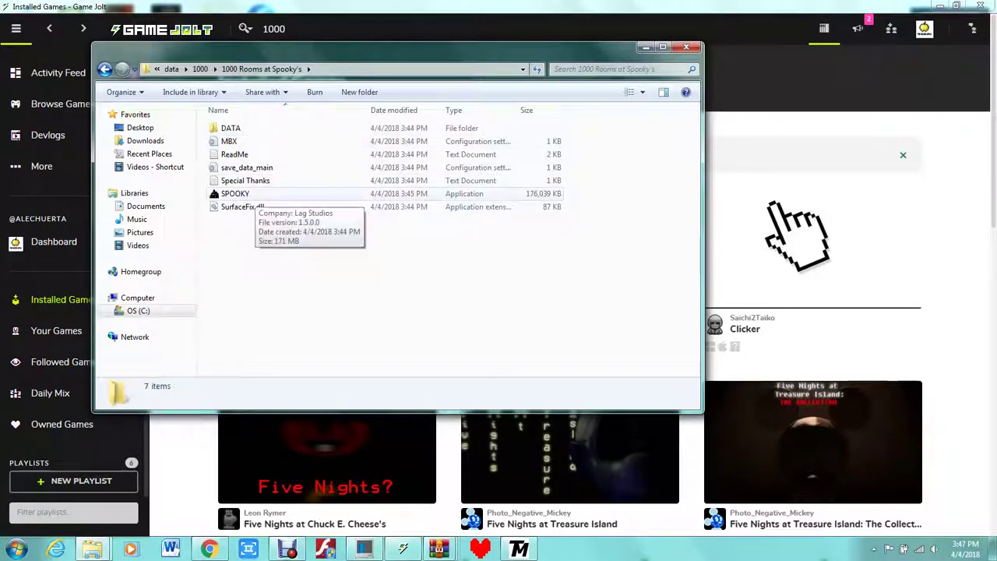
Return to TexMod and try to add a package with the file name SPOOKY.
{"action": "left_click", "coordinate": [519, 549]}
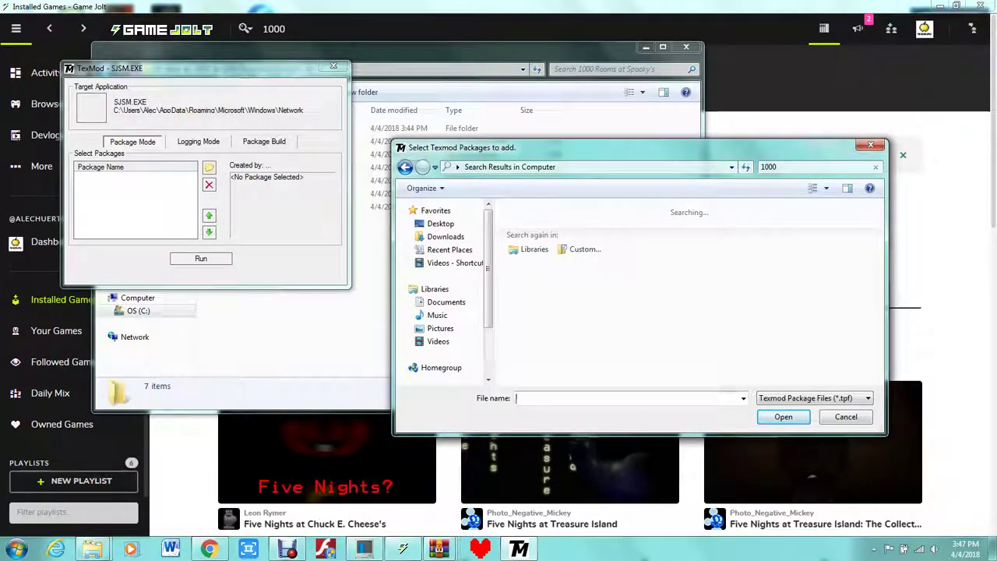
{"action": "type", "text": "SP"}
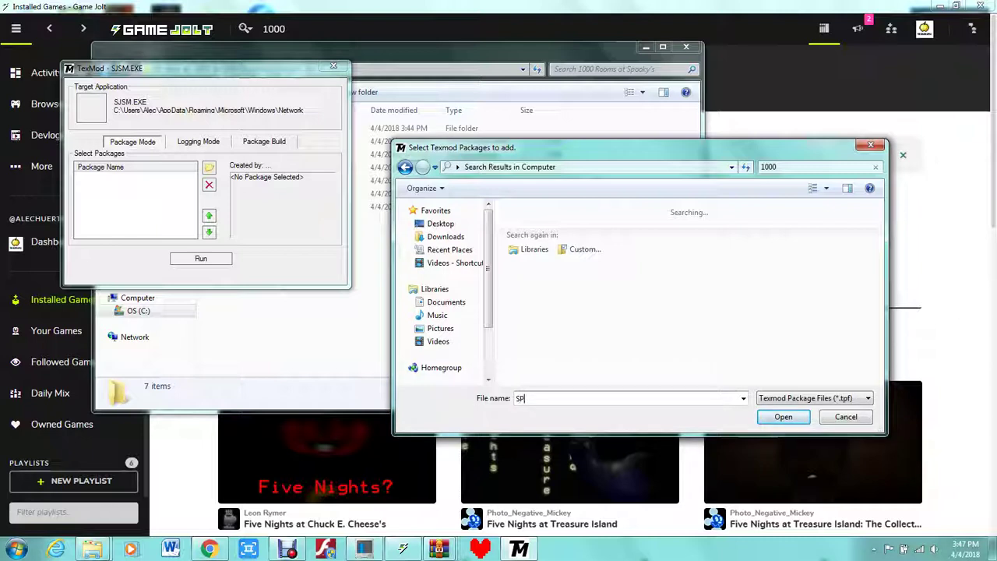
{"action": "type", "text": "OOKY"}
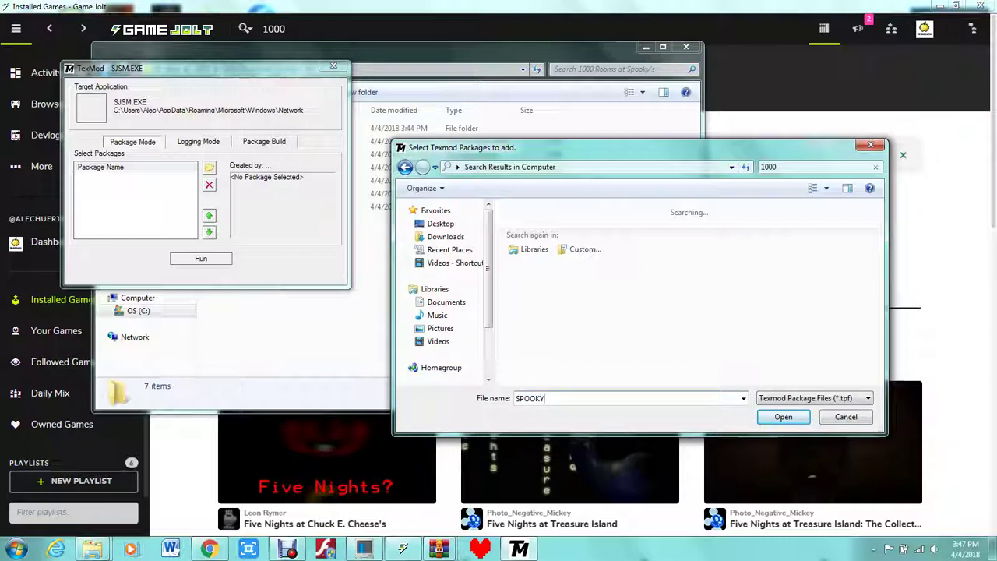
{"action": "key", "text": "Return"}
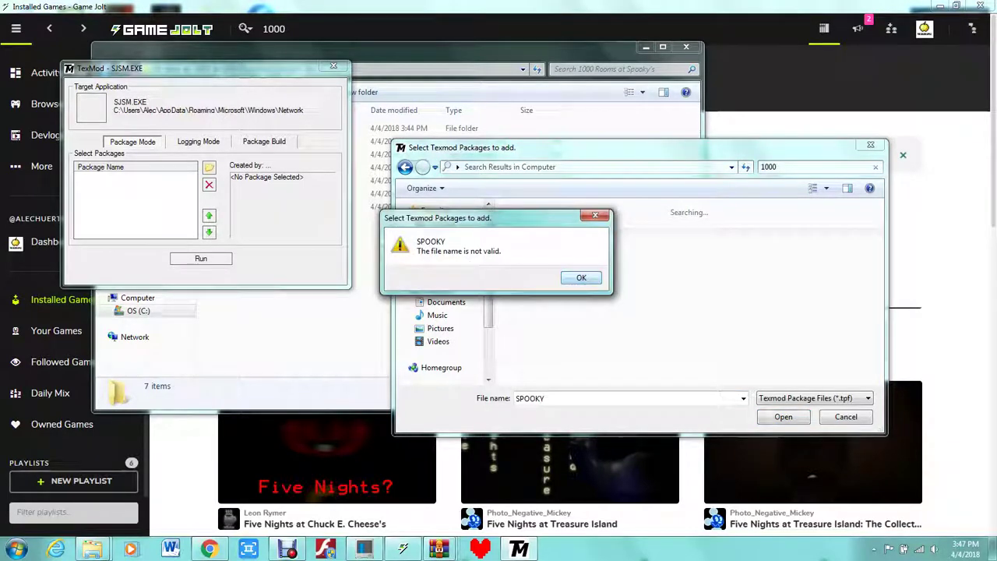
{"action": "key", "text": "Return"}
Move the package selection dialog lower to uncover the game's file list and go back to its data folder.
{"action": "left_click_drag", "start_coordinate": [639, 147], "coordinate": [669, 223]}
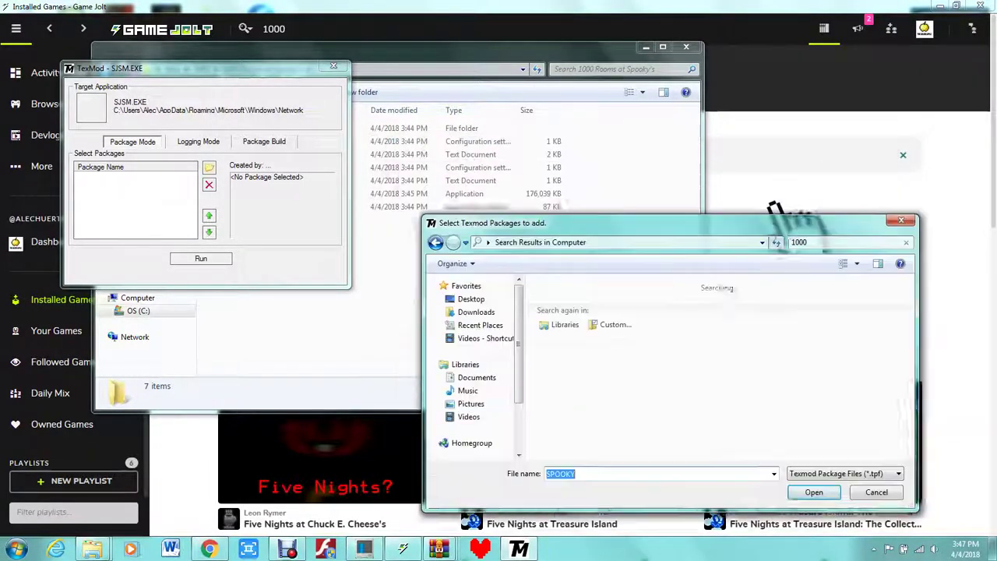
{"action": "left_click_drag", "start_coordinate": [775, 210], "coordinate": [777, 217]}
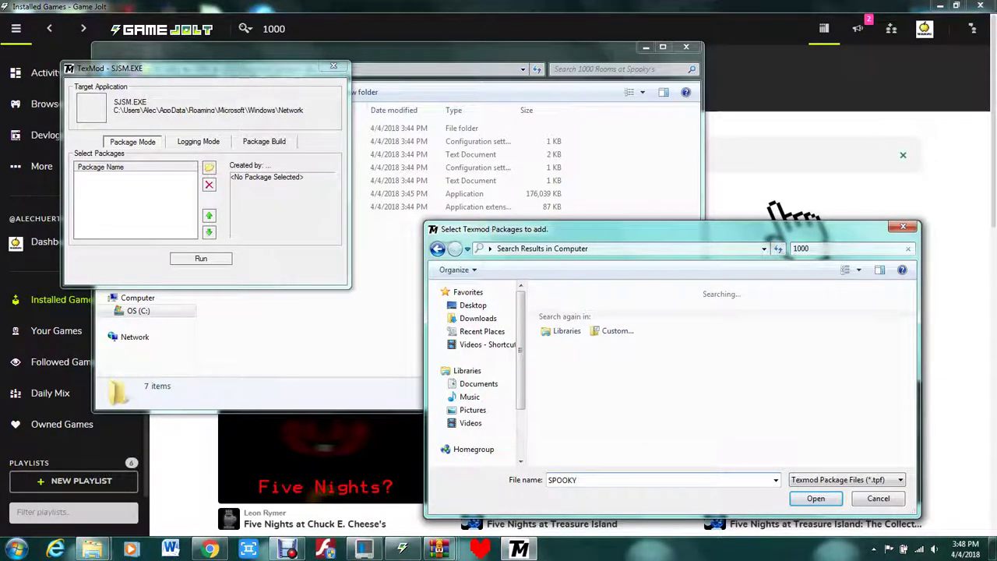
{"action": "left_click", "coordinate": [608, 160]}
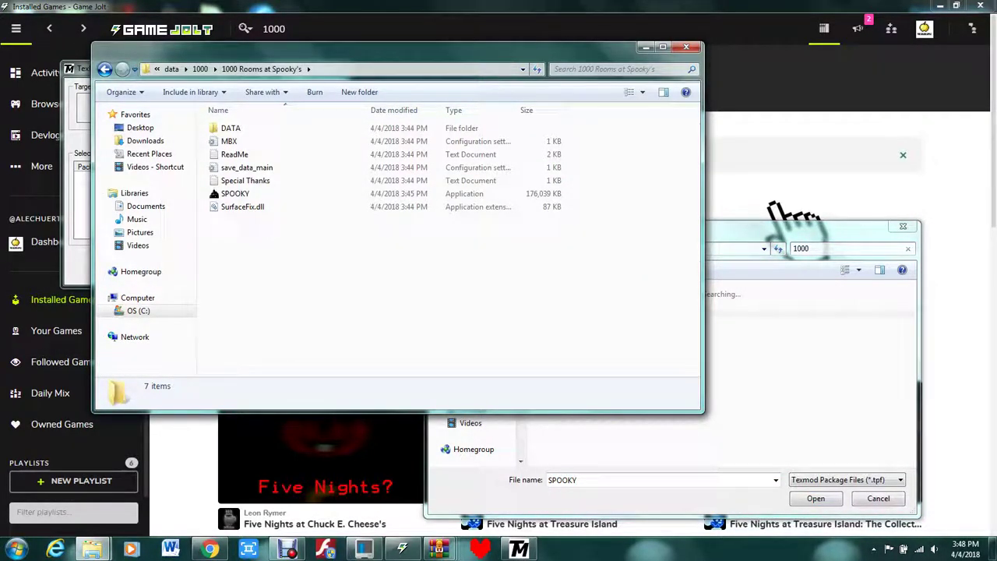
{"action": "left_click", "coordinate": [104, 70]}
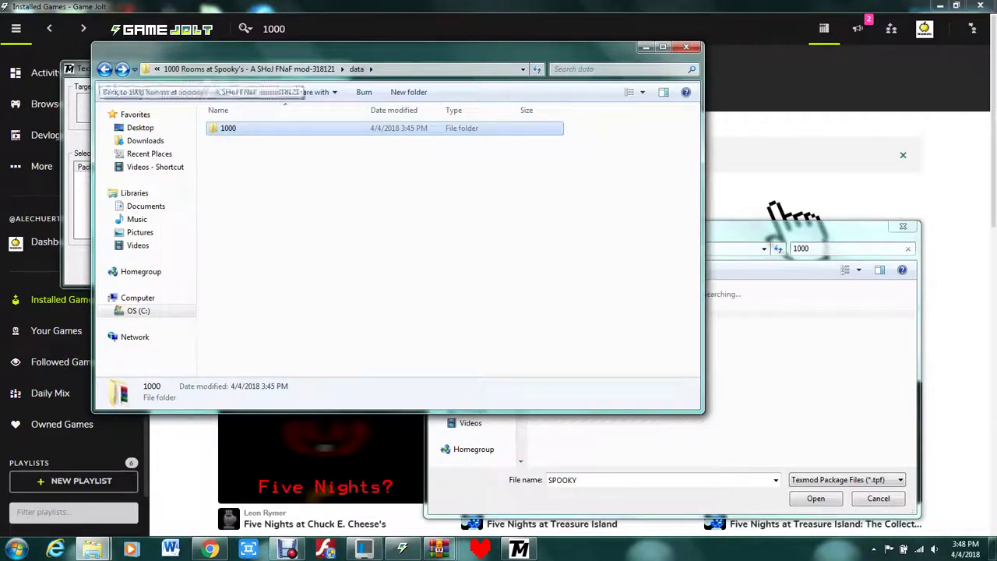
{"action": "left_click", "coordinate": [104, 68]}
{"action": "left_click", "coordinate": [122, 69]}
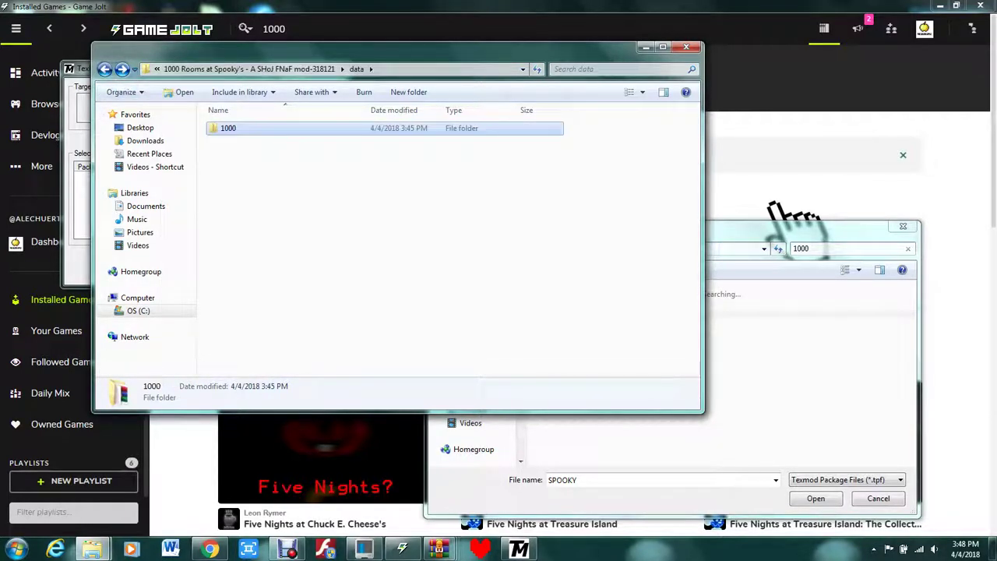
Replace the file name in the package selection dialog with 1000 and try to add it as a package.
{"action": "left_click", "coordinate": [519, 549]}
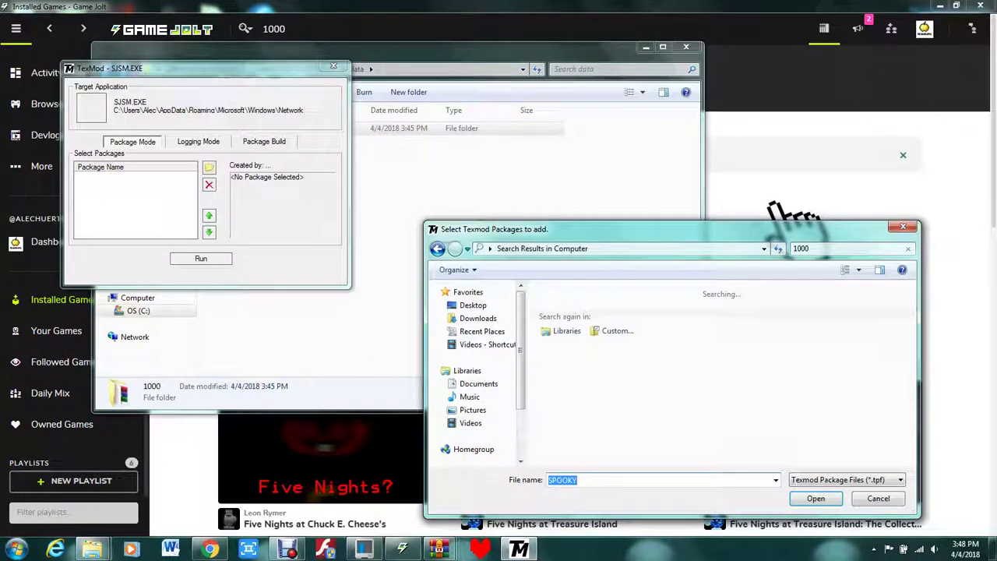
{"action": "left_click", "coordinate": [578, 480]}
{"action": "key", "text": "BackSpace"}
{"action": "key", "text": "BackSpace"}
{"action": "key", "text": "BackSpace"}
{"action": "key", "text": "BackSpace"}
{"action": "key", "text": "BackSpace"}
{"action": "type", "text": "2000"}
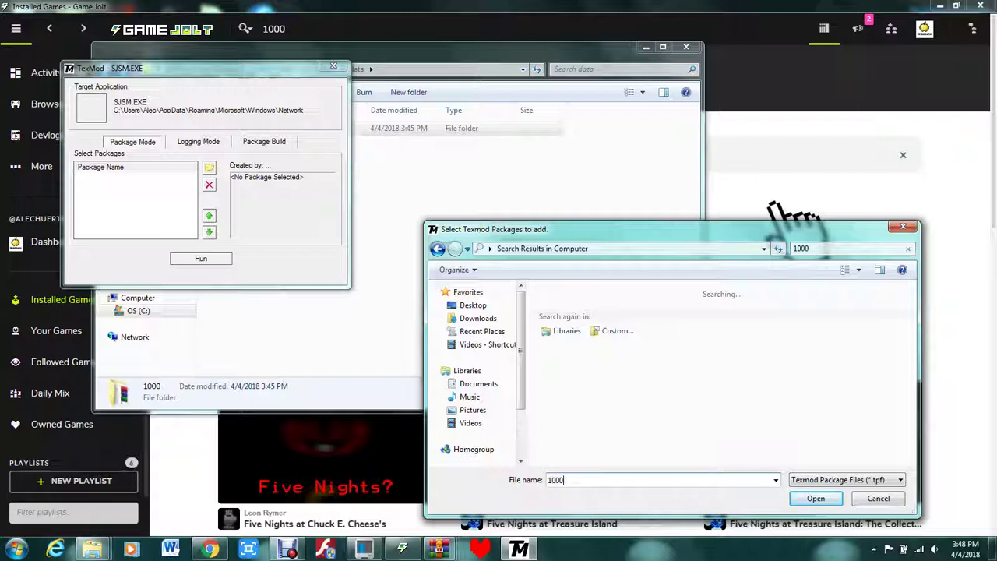
{"action": "key", "text": "Return"}
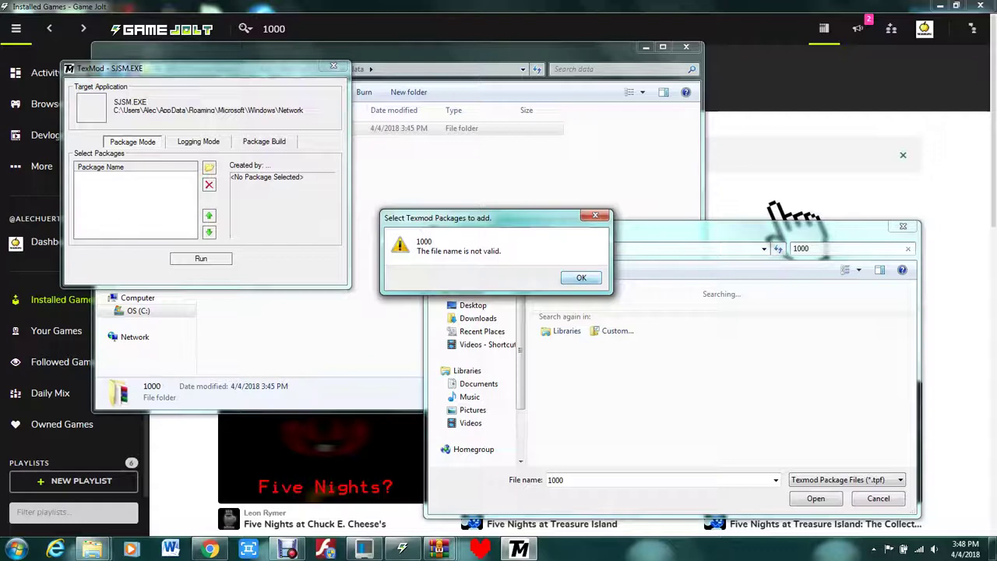
{"action": "key", "text": "Return"}
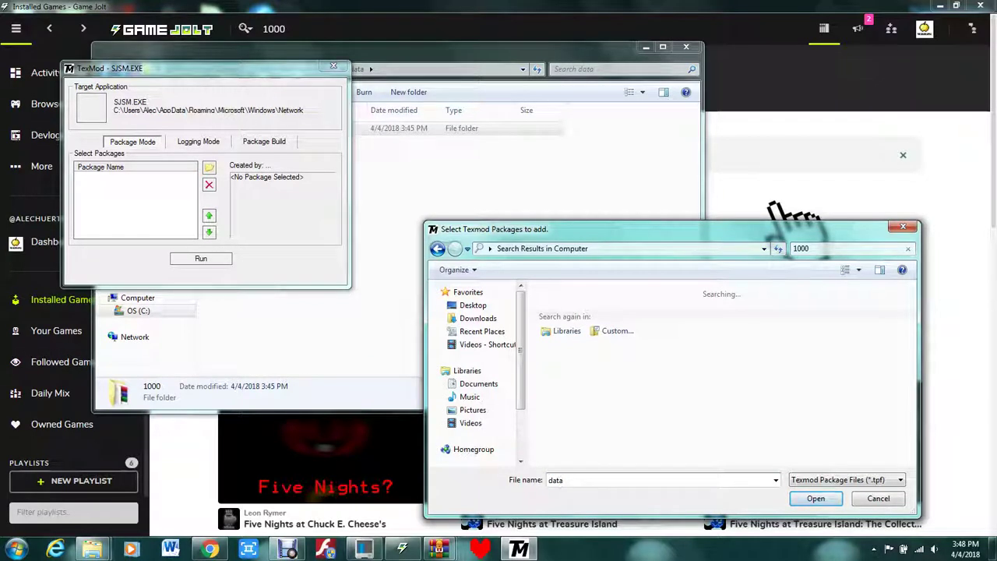
Try to add data as the package, and bring the game's data folder window back to the front.
{"action": "left_click", "coordinate": [816, 499]}
{"action": "left_click", "coordinate": [581, 277]}
{"action": "left_click", "coordinate": [538, 183]}
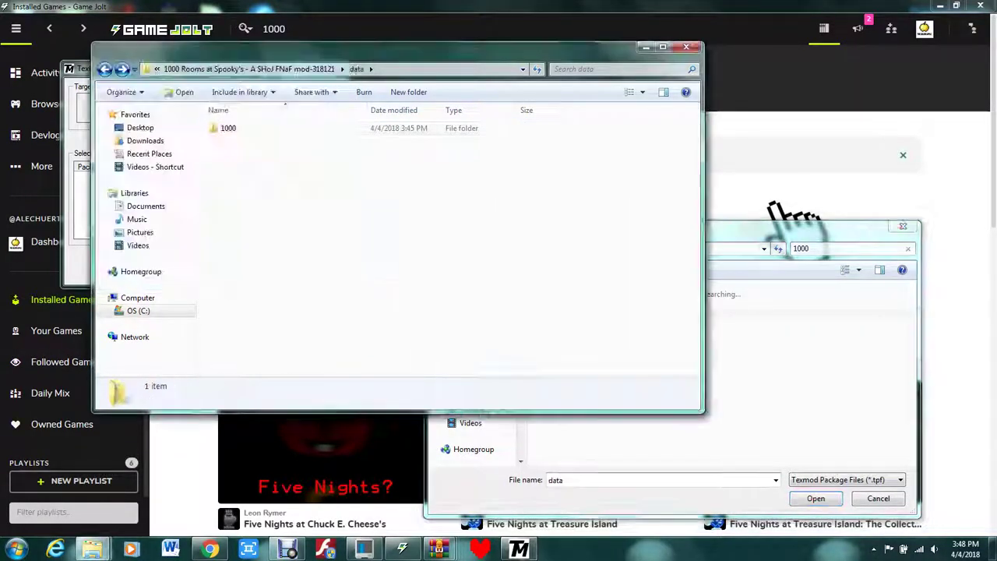
Go up from the data folder to the who-do-you-think-is-really-running-the-show-147069 folder and move its window clear of TexMod.
{"action": "key", "text": "BackSpace"}
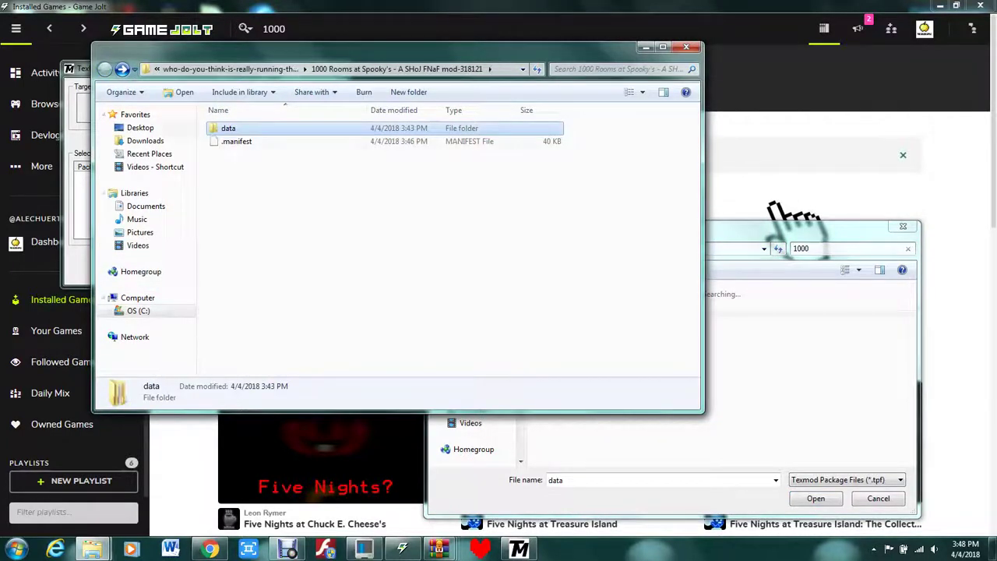
{"action": "left_click_drag", "start_coordinate": [398, 48], "coordinate": [322, 36]}
{"action": "left_click", "coordinate": [153, 57]}
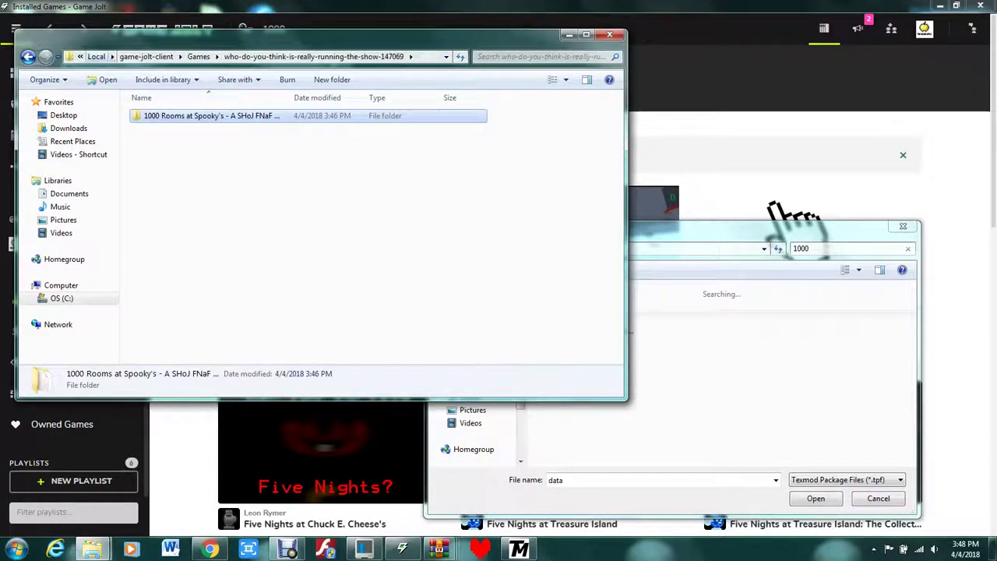
{"action": "left_click", "coordinate": [27, 57]}
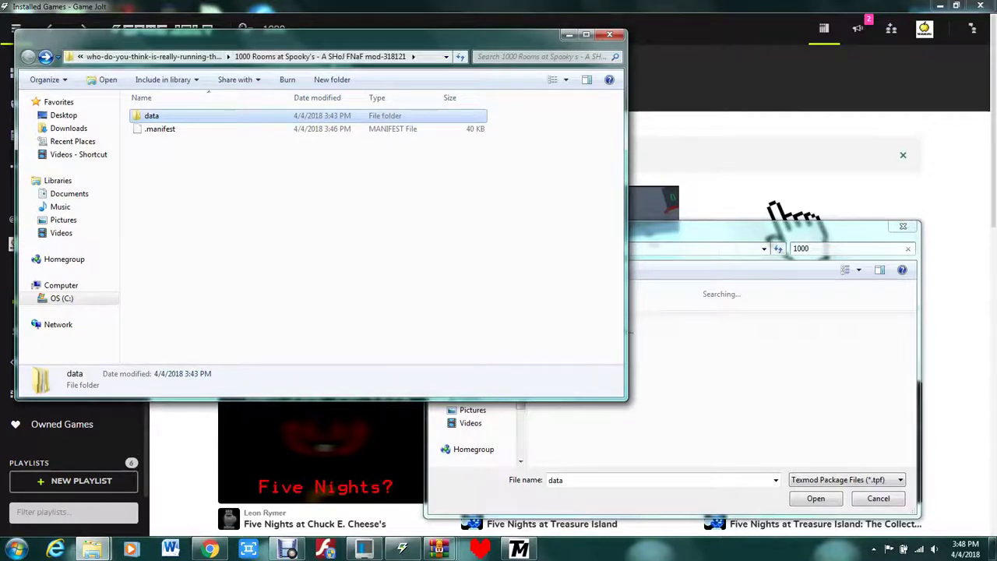
{"action": "left_click", "coordinate": [149, 56]}
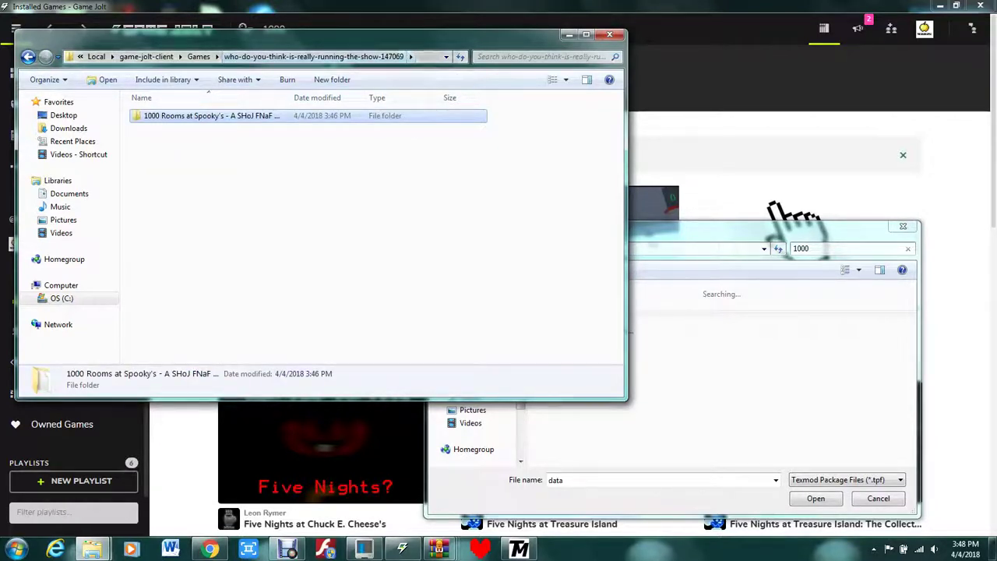
{"action": "right_click", "coordinate": [297, 61]}
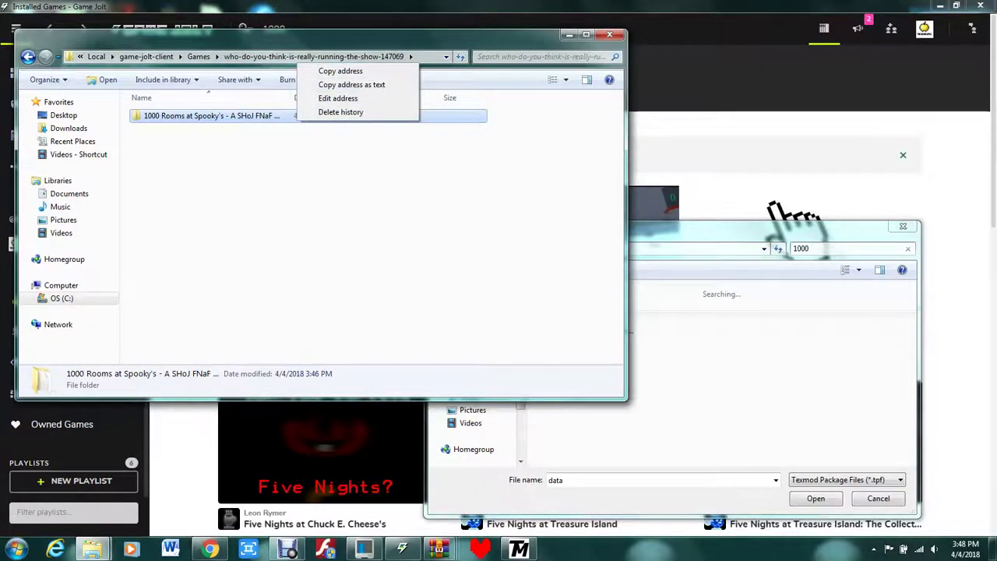
{"action": "left_click", "coordinate": [342, 179]}
Replace the file name in the package selection dialog with game-jolt-client and try to add it as a package.
{"action": "left_click", "coordinate": [780, 226]}
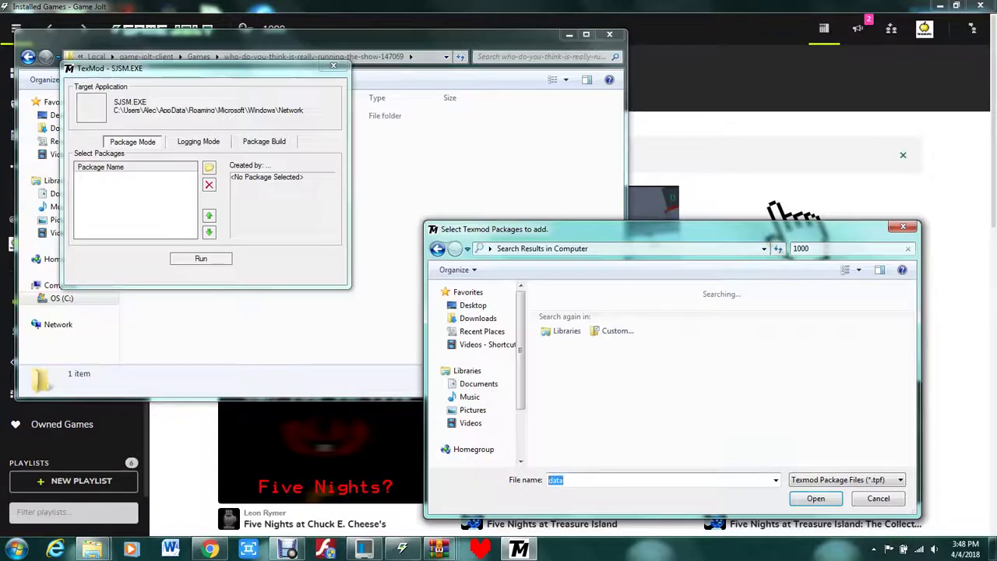
{"action": "key", "text": "BackSpace"}
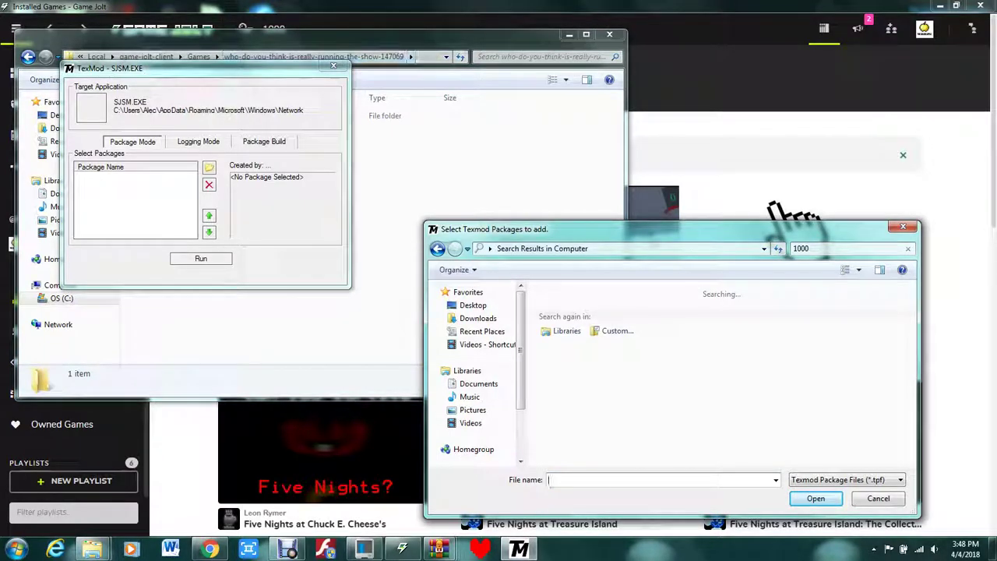
{"action": "left_click_drag", "start_coordinate": [350, 37], "coordinate": [365, 27]}
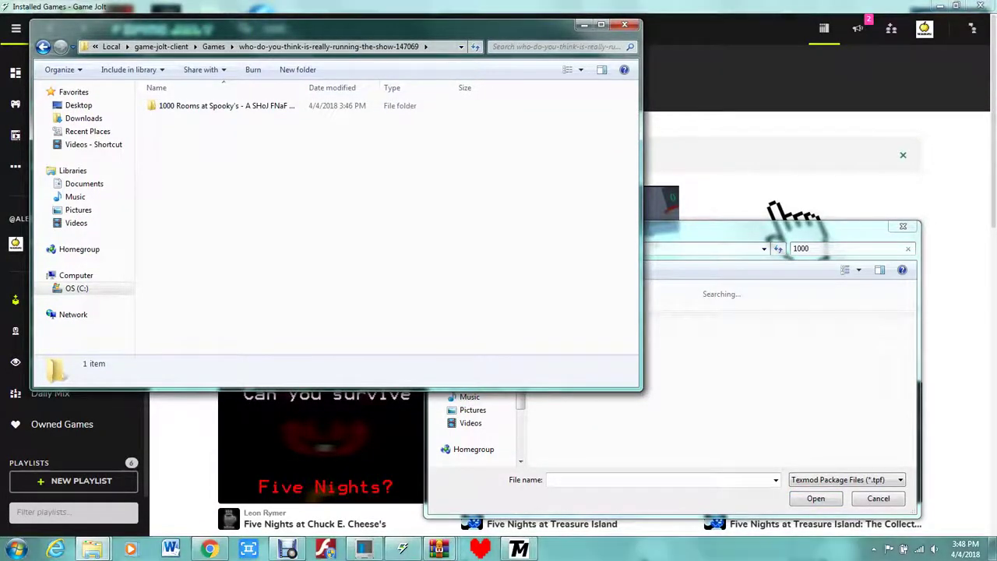
{"action": "key", "text": "alt+Tab"}
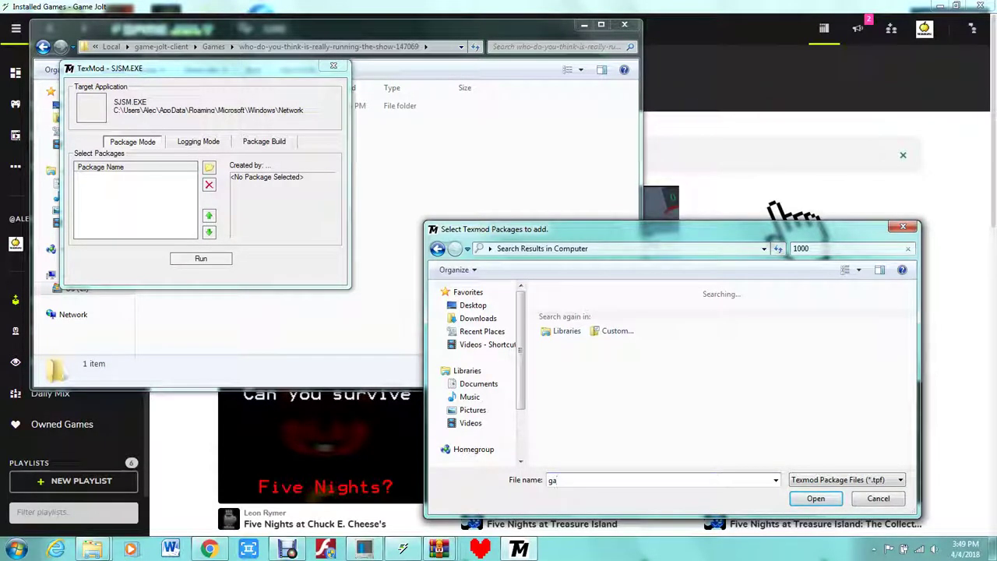
{"action": "type", "text": "game"}
{"action": "type", "text": "_"}
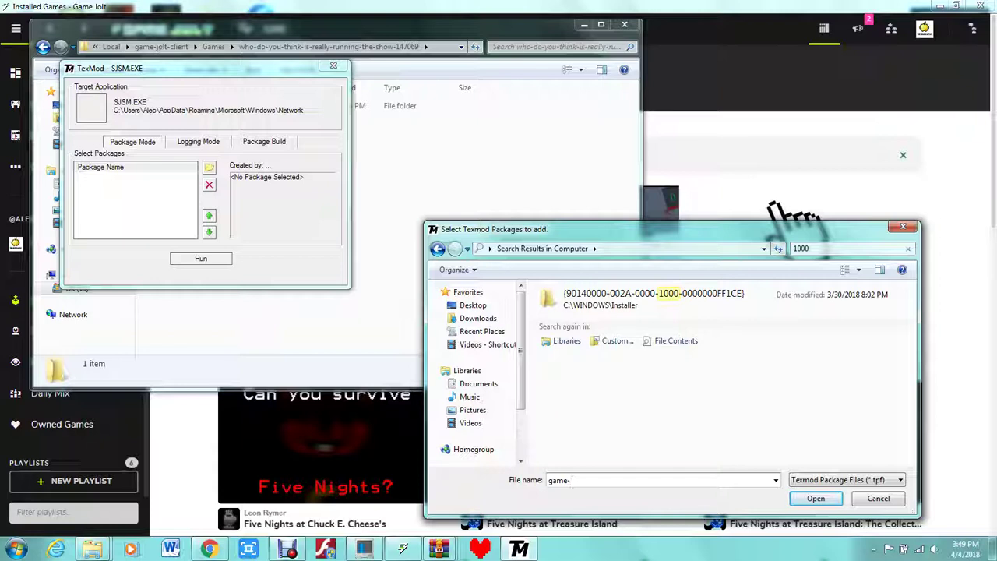
{"action": "type", "text": "jolt-"}
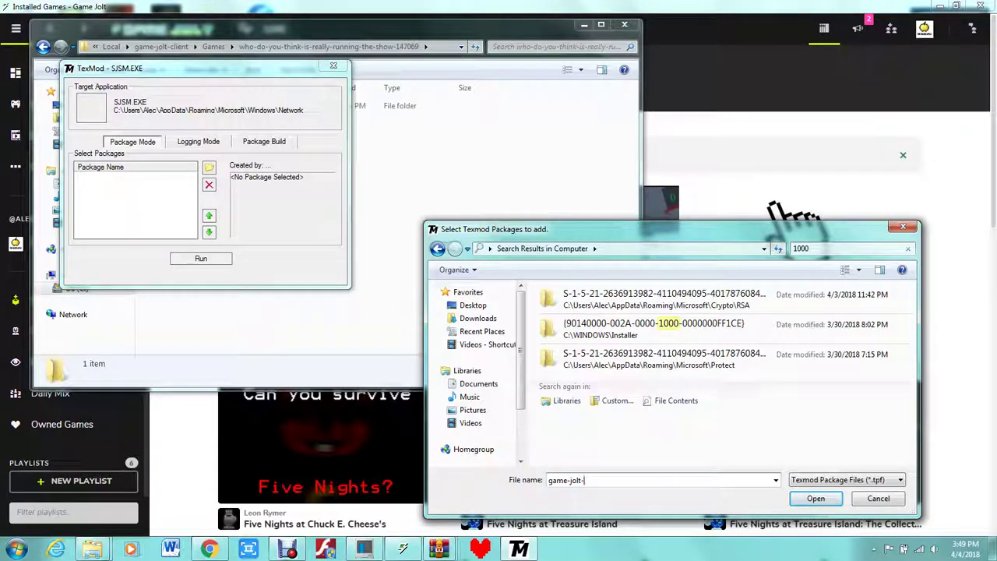
{"action": "type", "text": "client"}
{"action": "key", "text": "Return"}
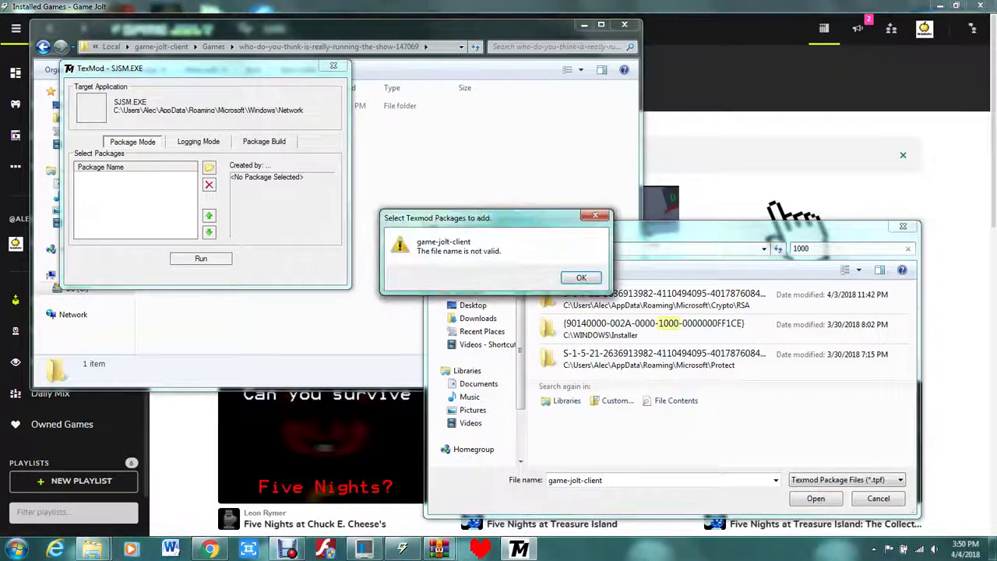
{"action": "key", "text": "Return"}
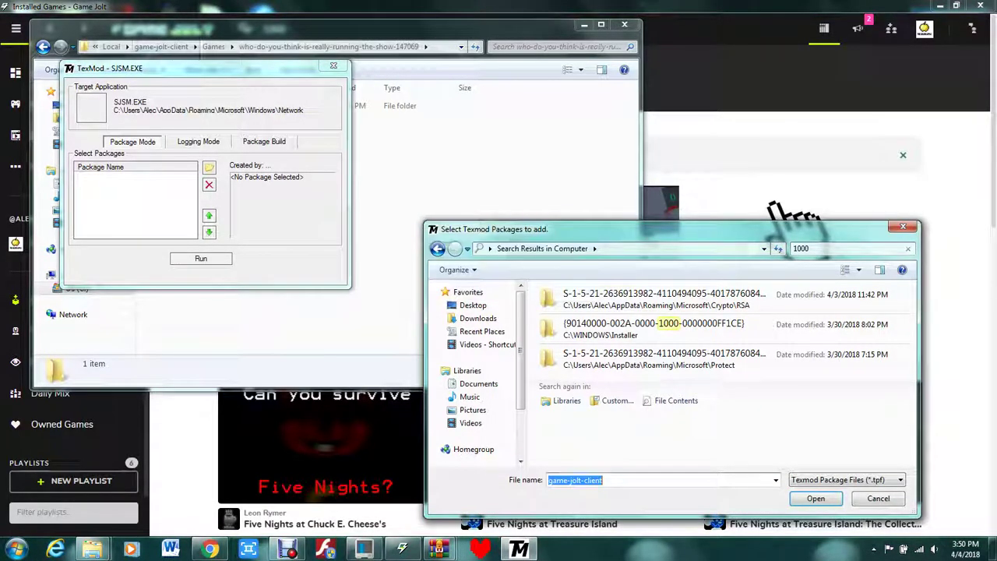
Show the contents of the game-jolt-client folder in the folder window and return to the package selection dialog's file name.
{"action": "left_click", "coordinate": [166, 47]}
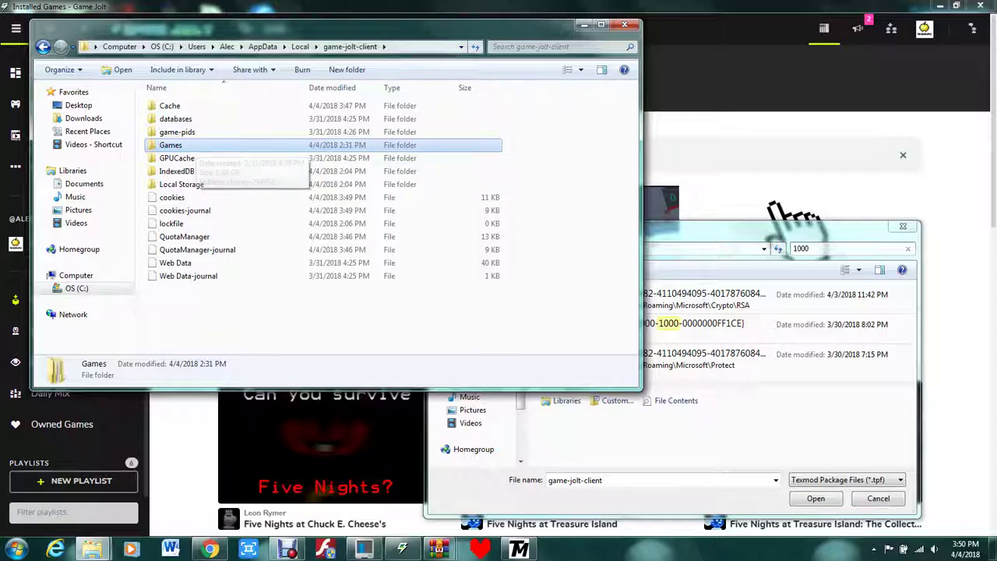
{"action": "left_click", "coordinate": [848, 248]}
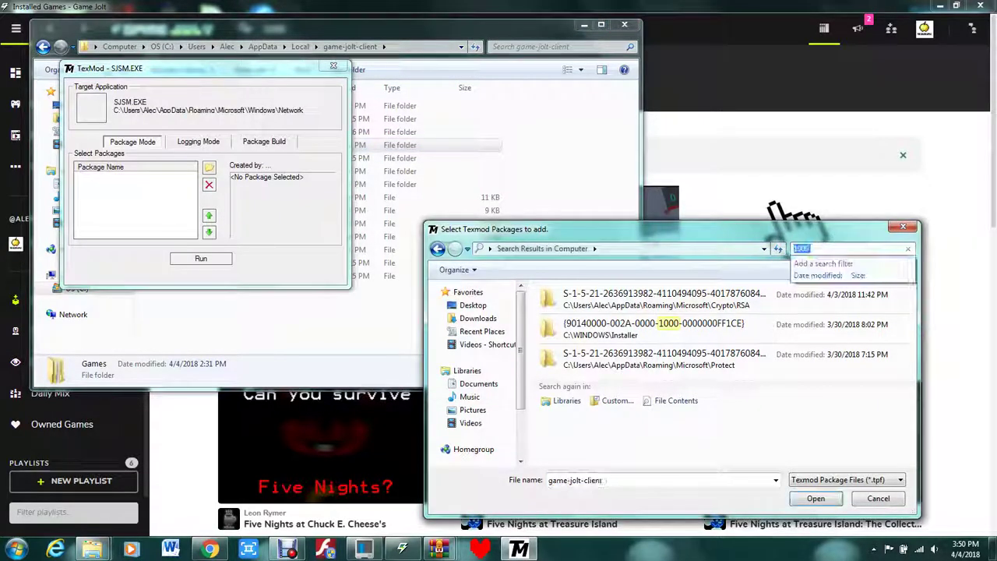
{"action": "left_click", "coordinate": [623, 480]}
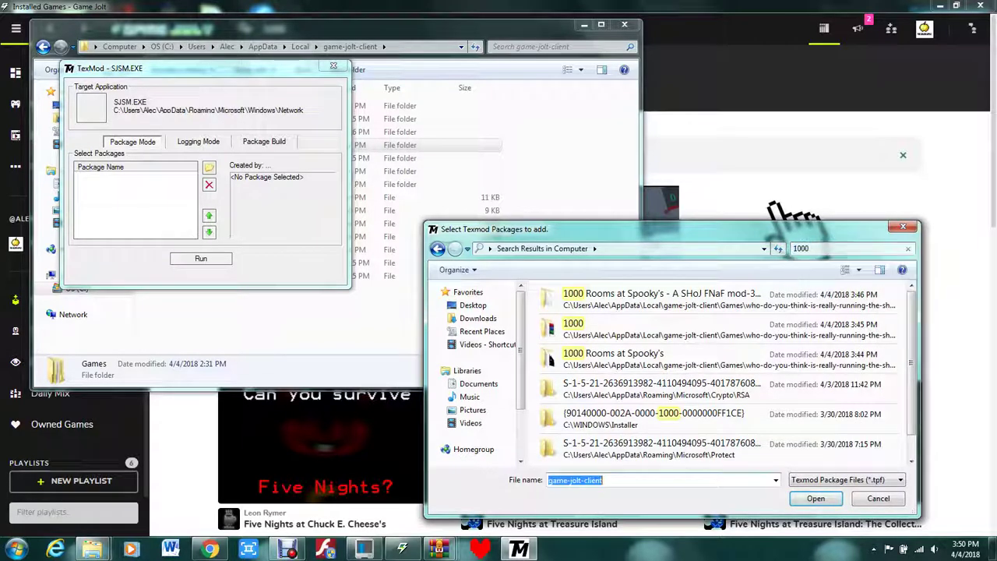
{"action": "type", "text": "game-"}
{"action": "left_click", "coordinate": [601, 481]}
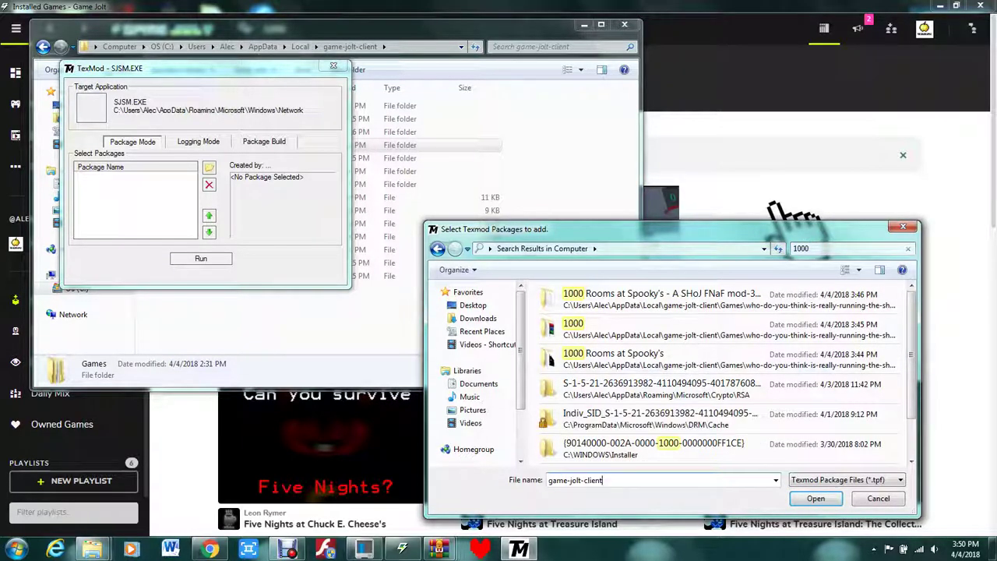
Open the 1000 Rooms at Spooky's search result and look for a package in the 3D folder inside its DATA folder.
{"action": "double_click", "coordinate": [624, 356]}
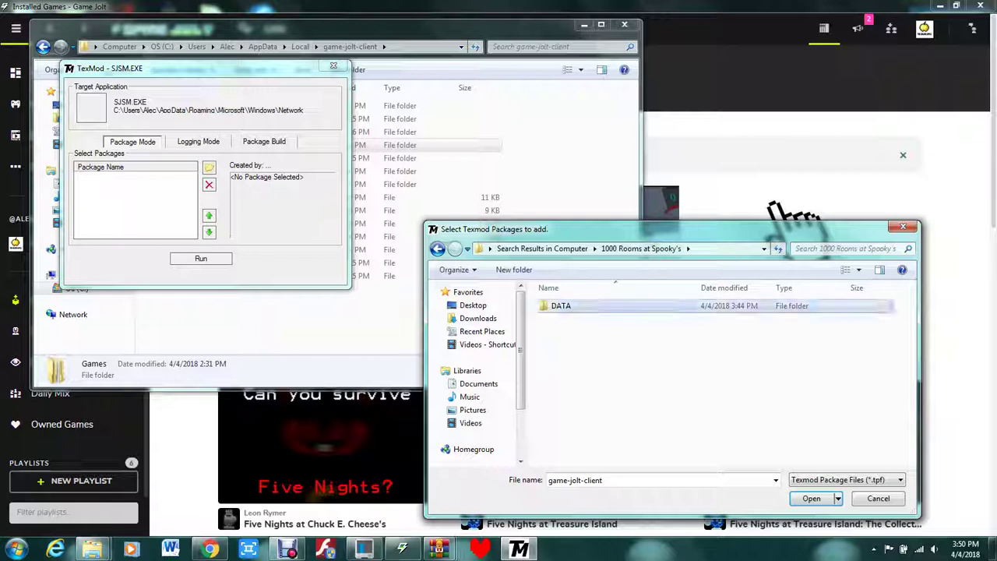
{"action": "double_click", "coordinate": [561, 305]}
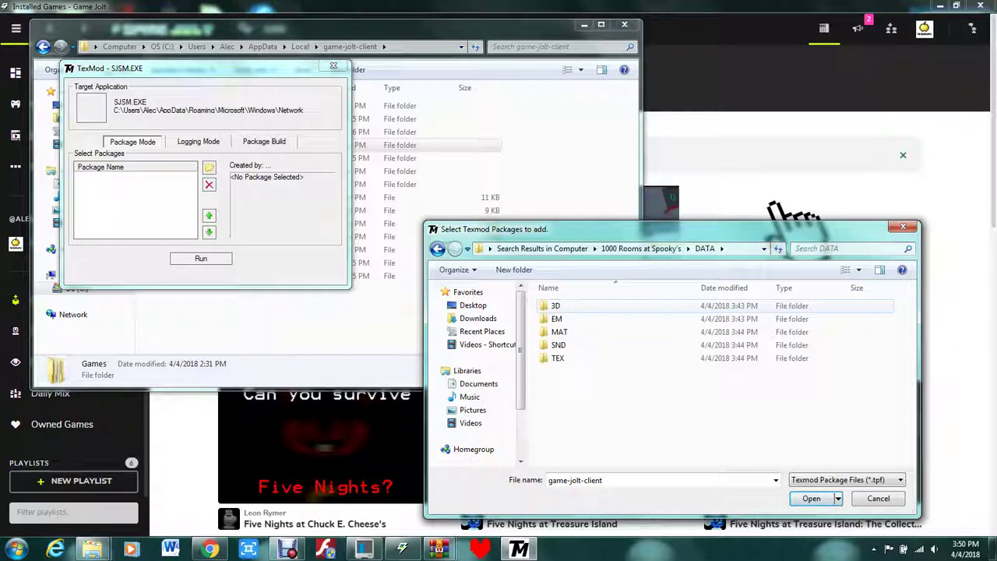
{"action": "double_click", "coordinate": [561, 306]}
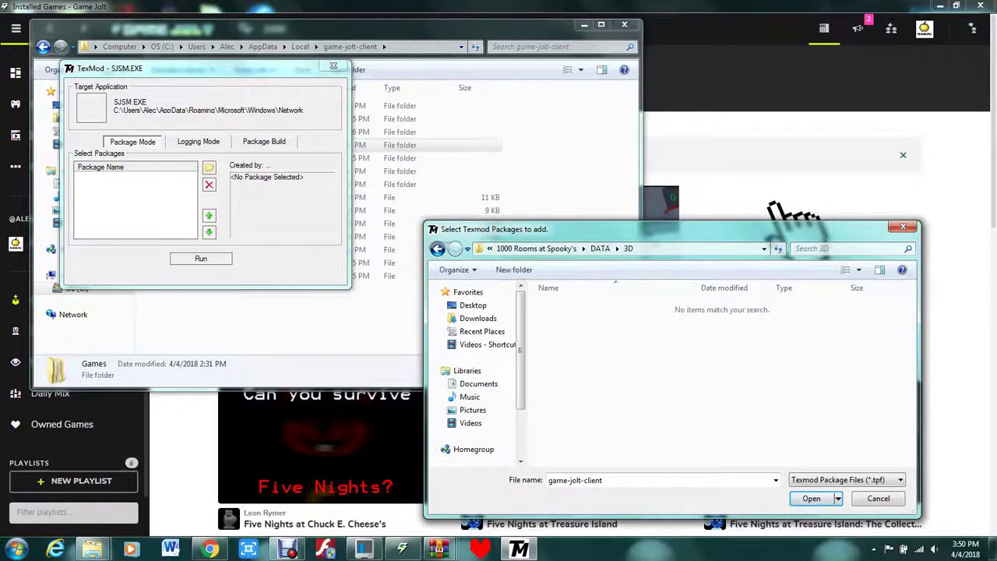
{"action": "left_click", "coordinate": [437, 248]}
Look through the menu, mobile, rare, sprites and mini folders inside TEX for a Texmod package file.
{"action": "double_click", "coordinate": [557, 358]}
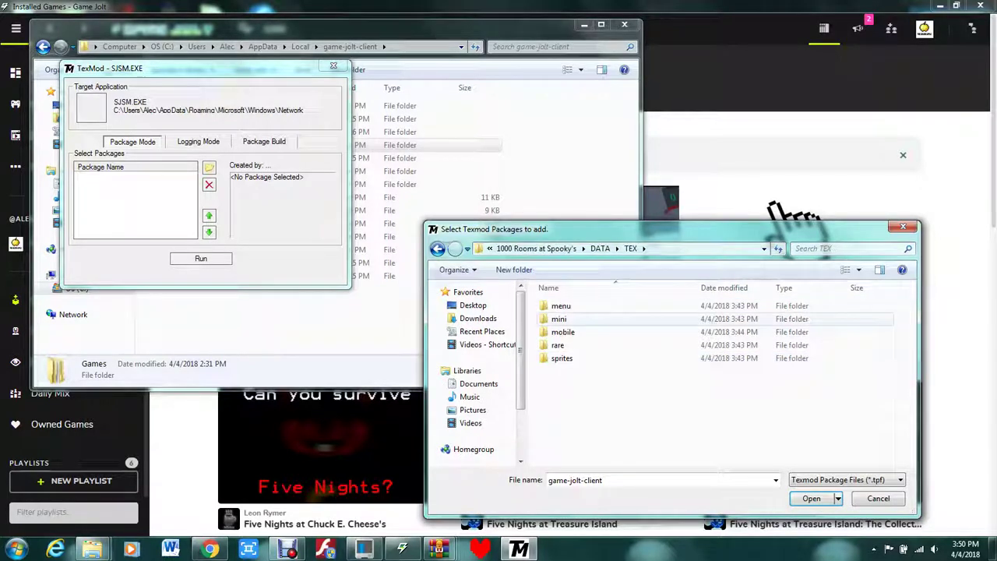
{"action": "double_click", "coordinate": [561, 305]}
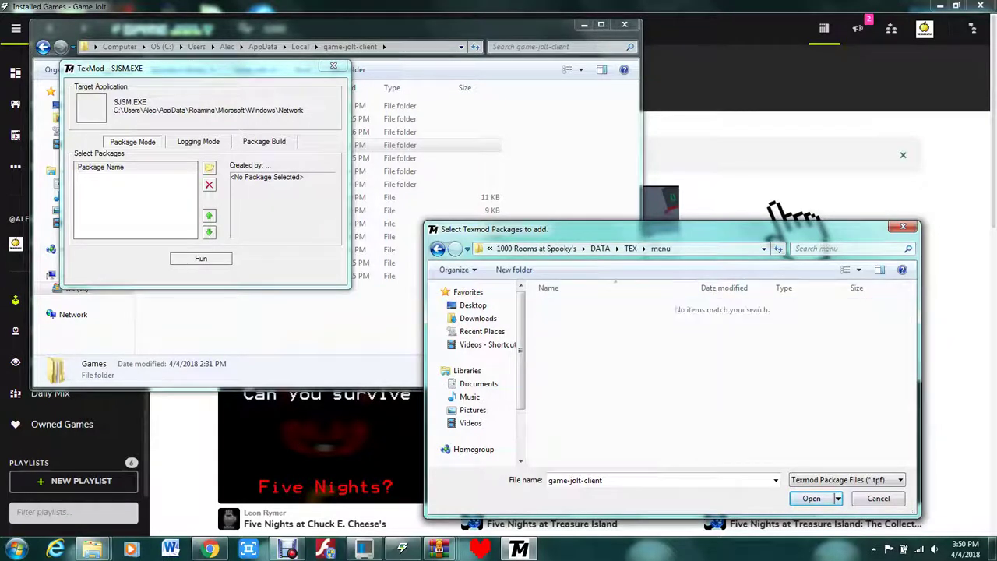
{"action": "left_click", "coordinate": [437, 247]}
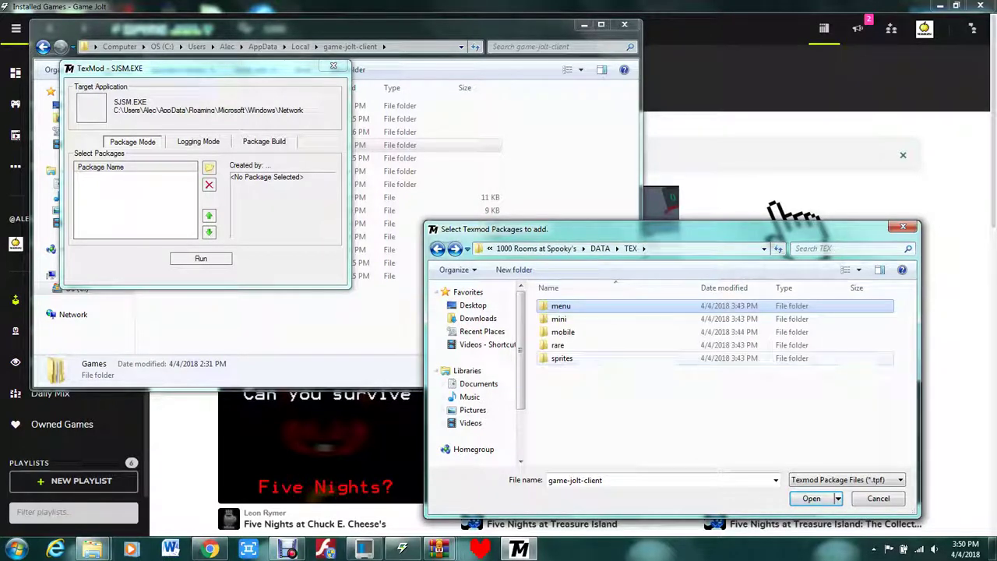
{"action": "double_click", "coordinate": [562, 332]}
{"action": "left_click", "coordinate": [437, 248]}
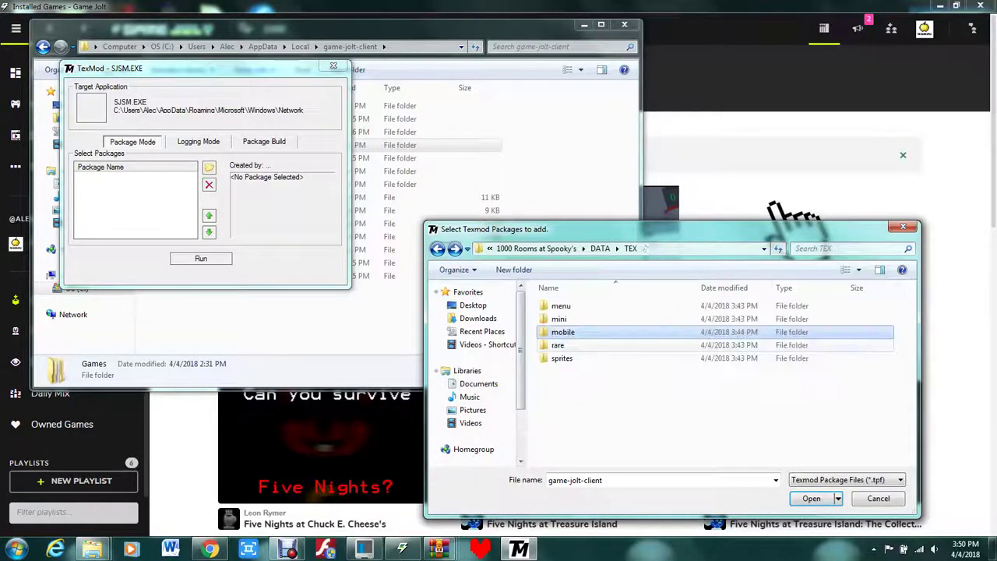
{"action": "left_click", "coordinate": [558, 345]}
{"action": "double_click", "coordinate": [558, 345]}
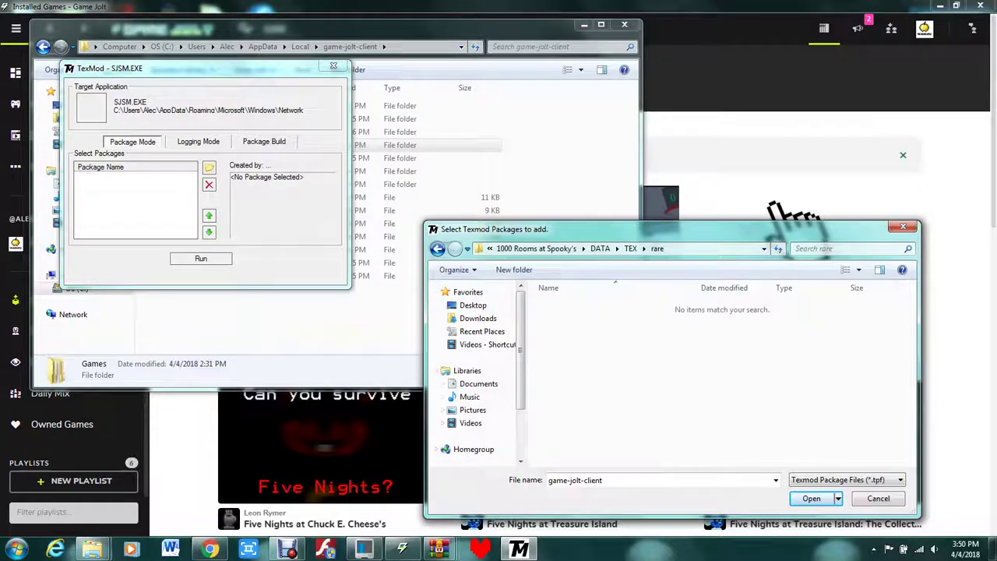
{"action": "left_click", "coordinate": [437, 248]}
{"action": "double_click", "coordinate": [561, 358]}
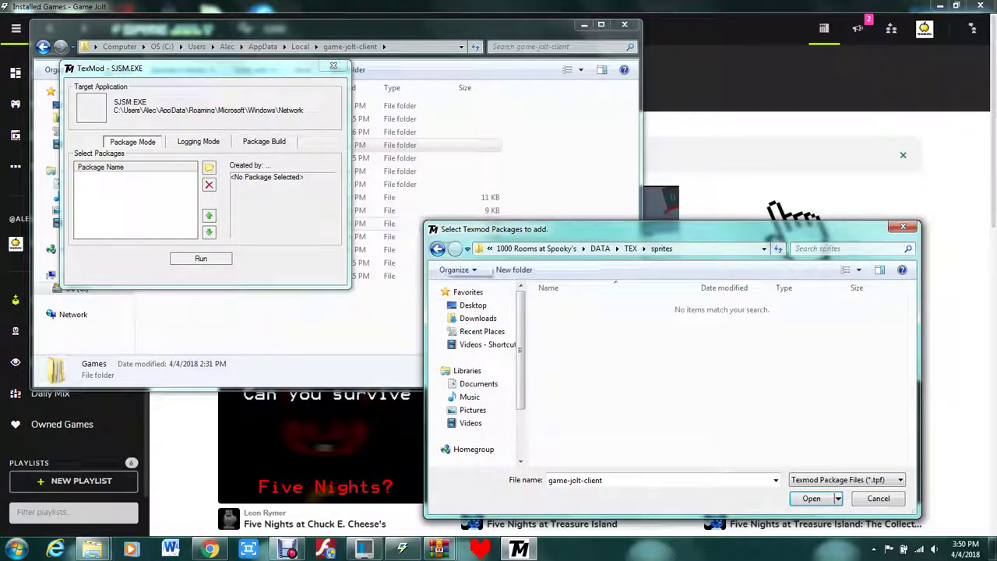
{"action": "key", "text": "BackSpace"}
{"action": "double_click", "coordinate": [580, 319]}
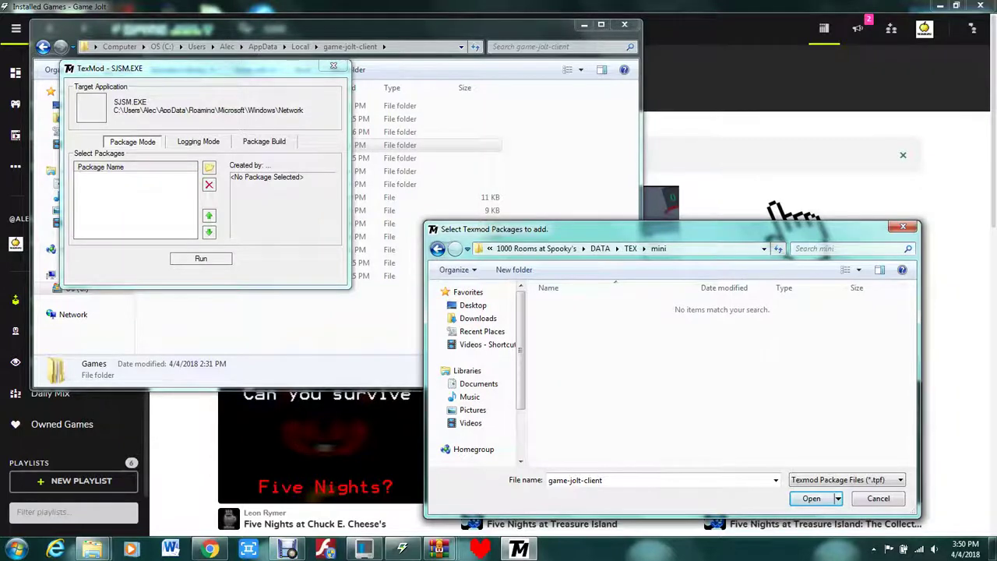
{"action": "key", "text": "BackSpace"}
Leave the TEX folder, check the 3D folder in DATA again, and go back to the computer-wide search results.
{"action": "key", "text": "BackSpace"}
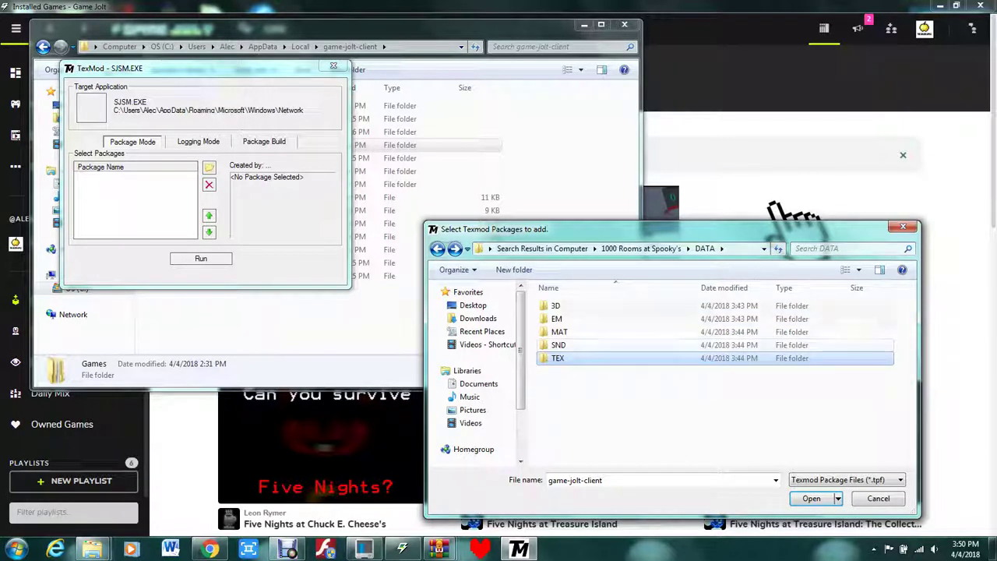
{"action": "double_click", "coordinate": [563, 306]}
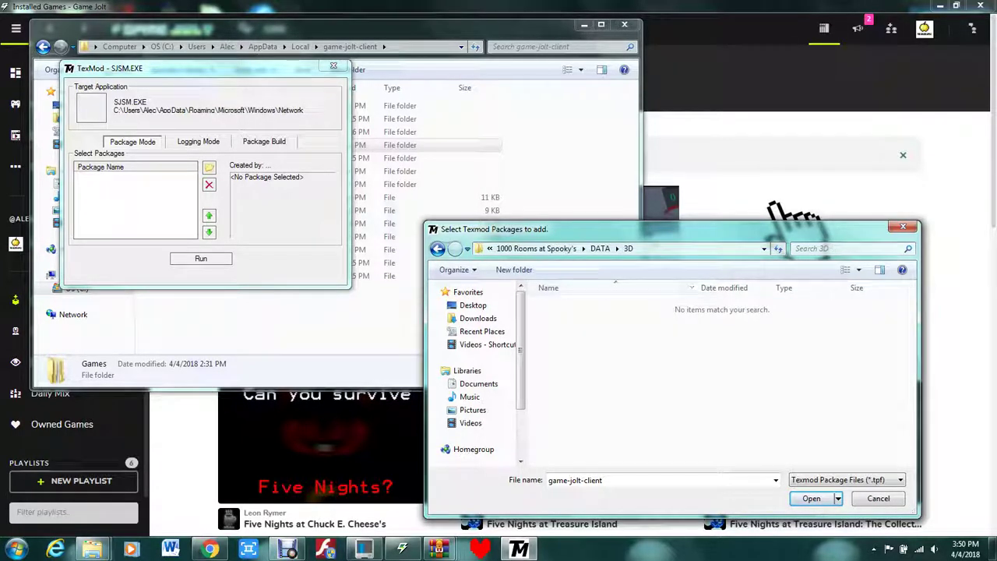
{"action": "key", "text": "BackSpace"}
{"action": "key", "text": "BackSpace"}
{"action": "key", "text": "BackSpace"}
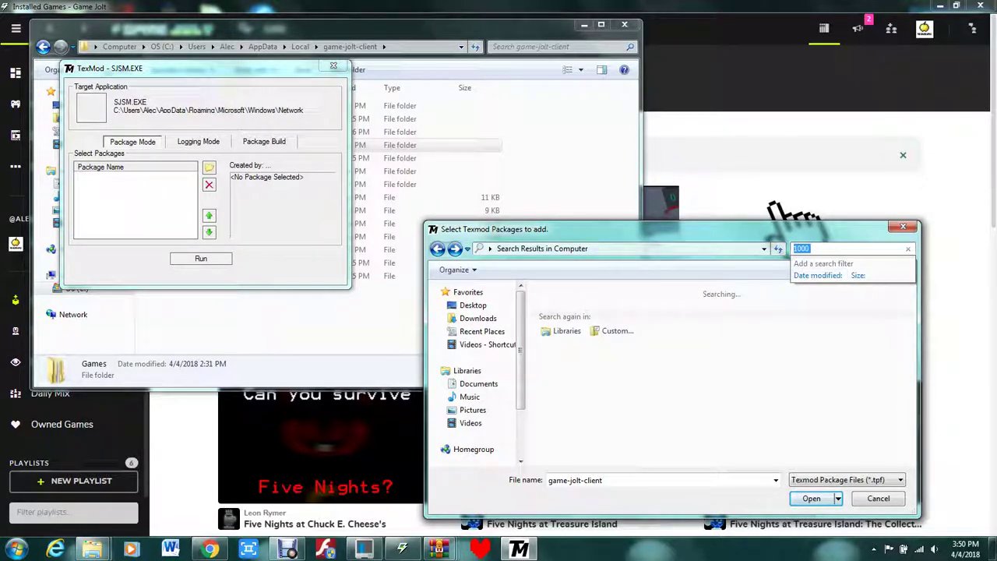
Rerun the search for 1000 in the package selection dialog, then clear the search term and dismiss the suggestions.
{"action": "left_click", "coordinate": [812, 249]}
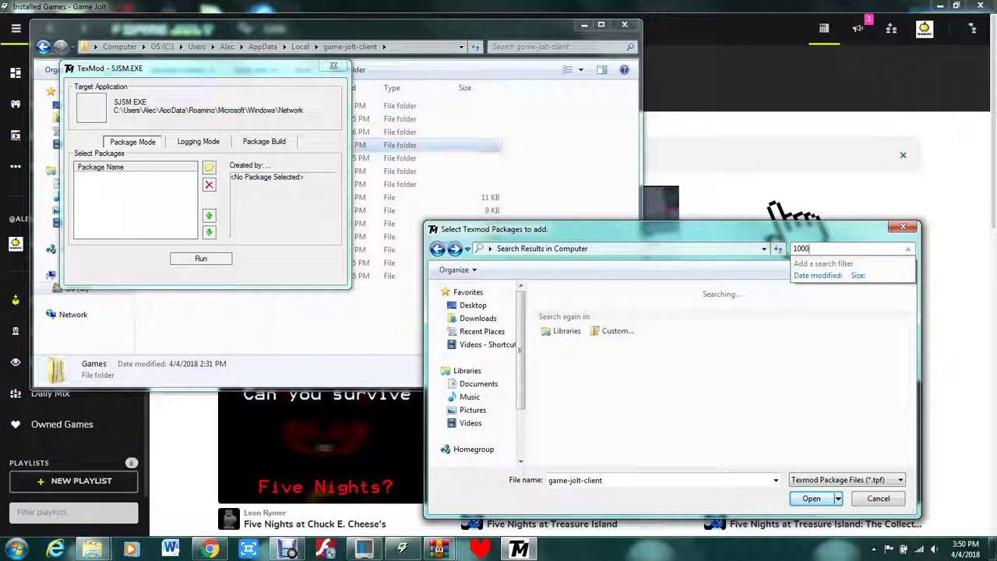
{"action": "key", "text": "Return"}
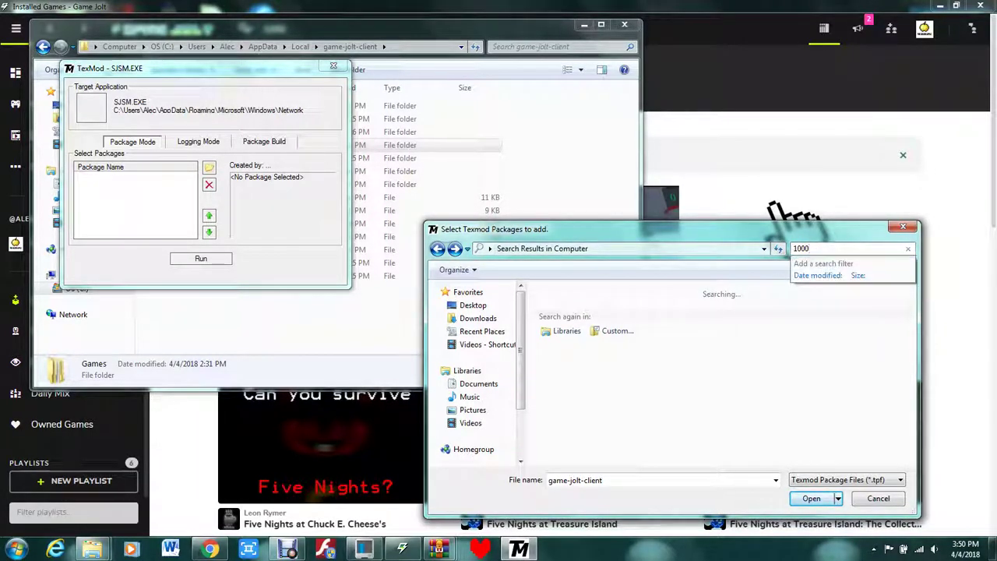
{"action": "key", "text": "ctrl+a"}
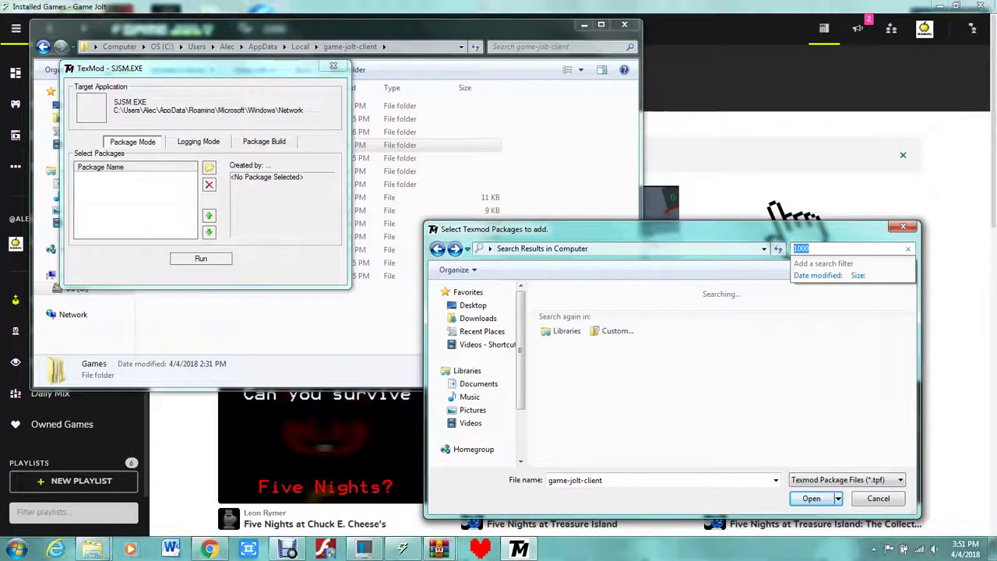
{"action": "key", "text": "BackSpace"}
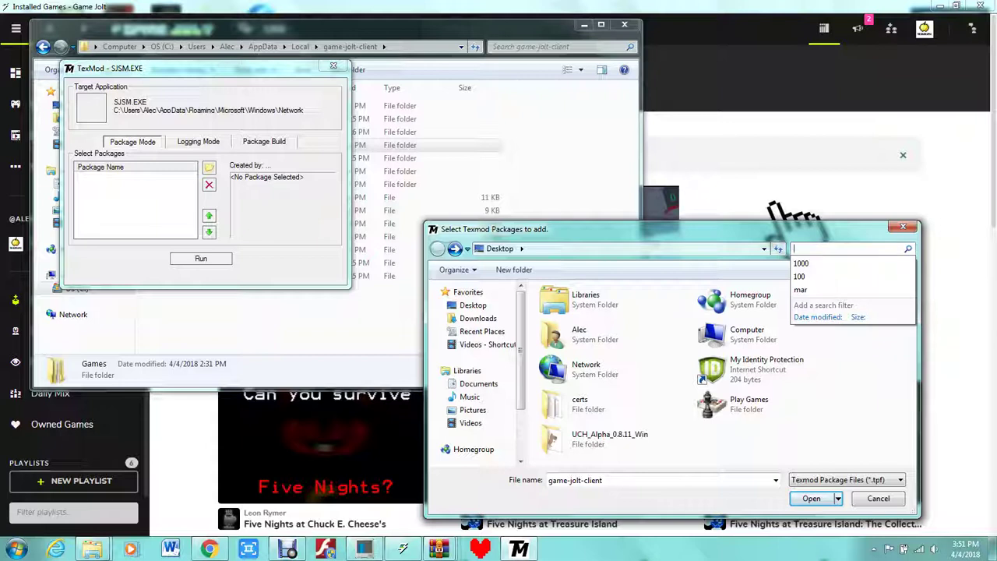
{"action": "key", "text": "Escape"}
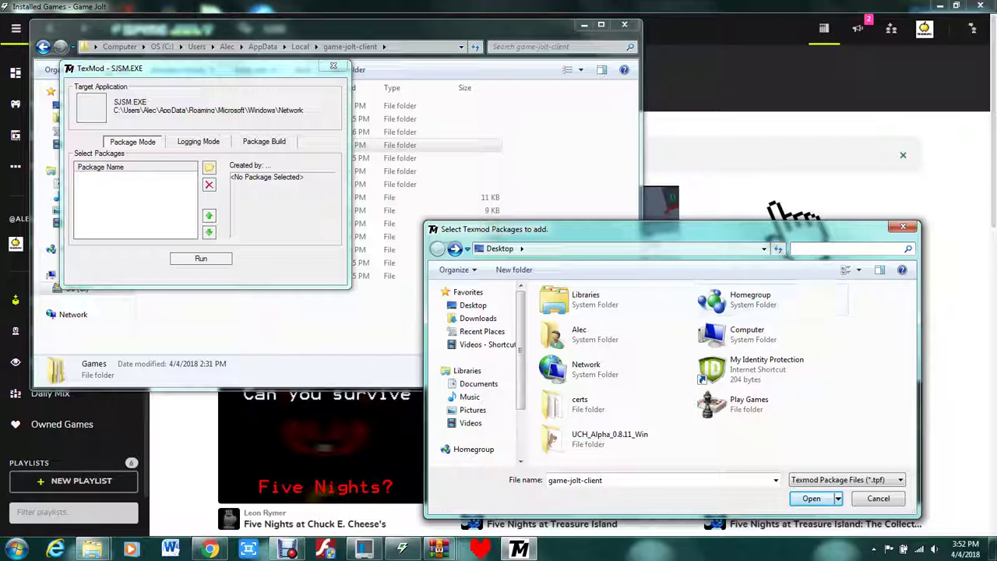
Search the whole computer for game-jolt-client from the Texmod package selection dialog.
{"action": "left_click", "coordinate": [577, 480]}
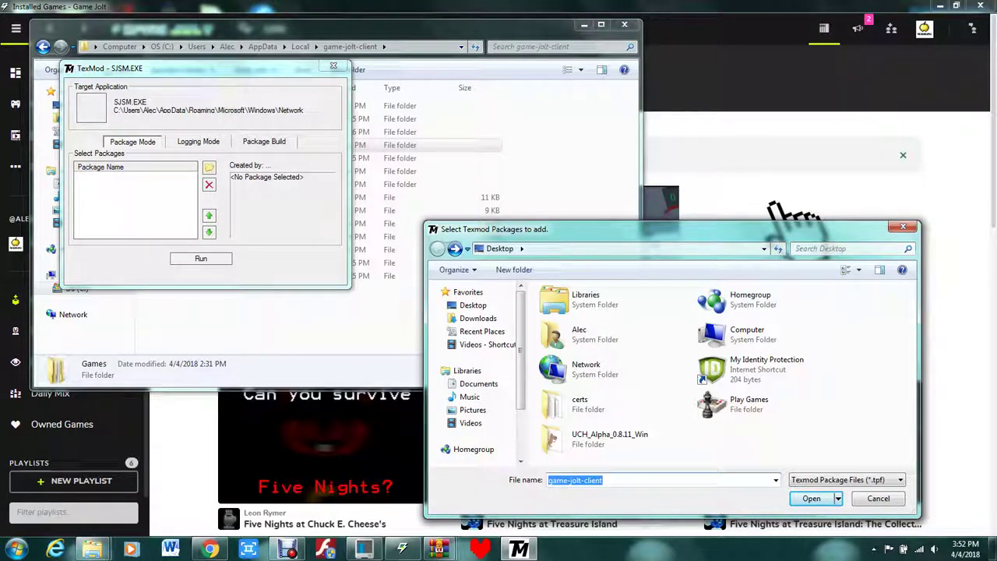
{"action": "left_click_drag", "start_coordinate": [606, 480], "coordinate": [577, 480]}
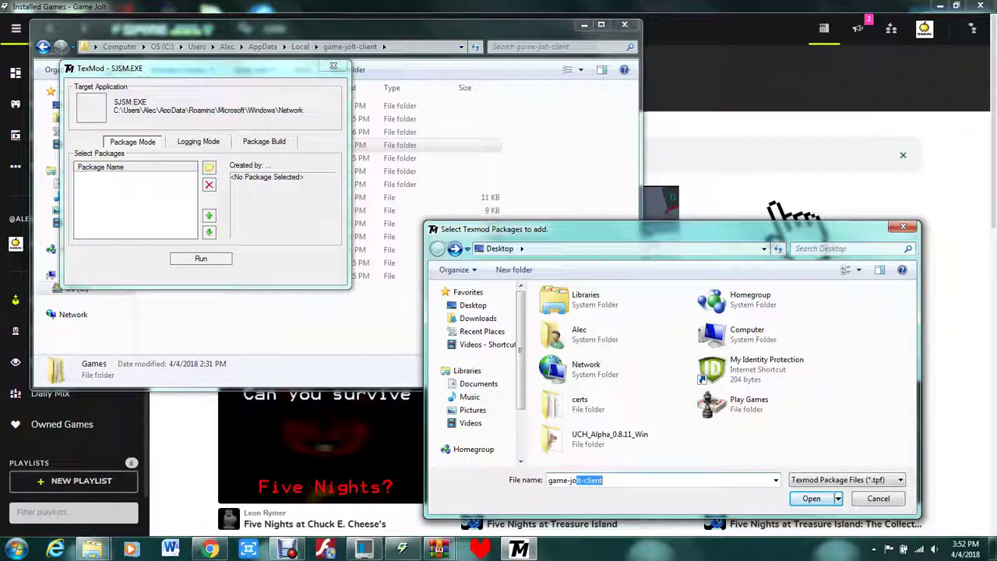
{"action": "left_click", "coordinate": [604, 480]}
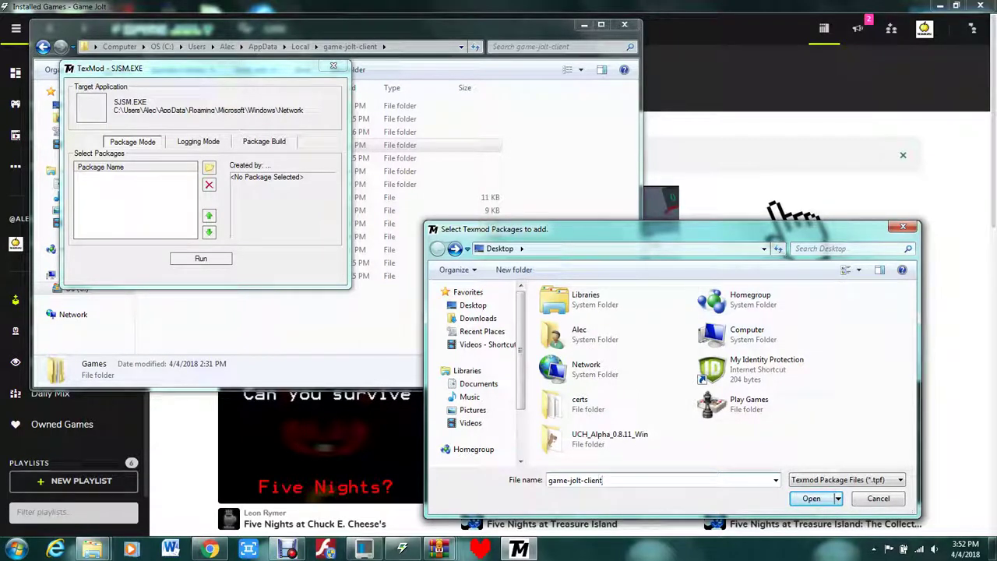
{"action": "left_click", "coordinate": [836, 249]}
{"action": "type", "text": "game"}
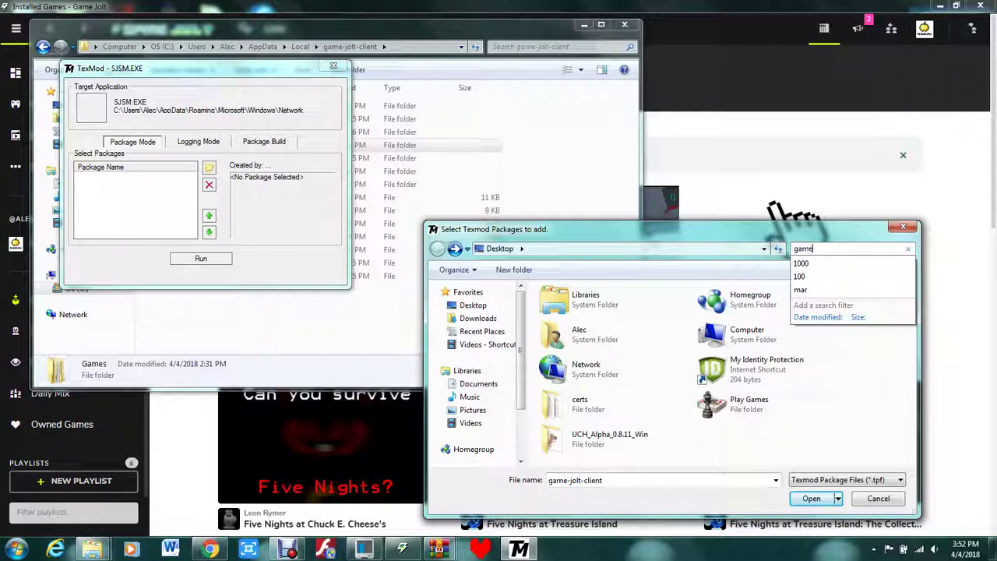
{"action": "type", "text": "-"}
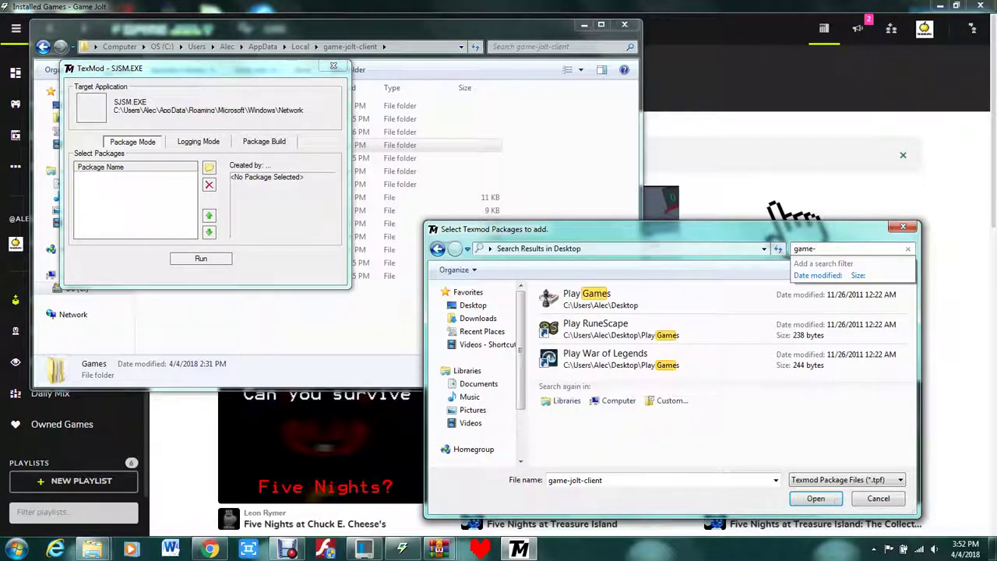
{"action": "type", "text": "jolt"}
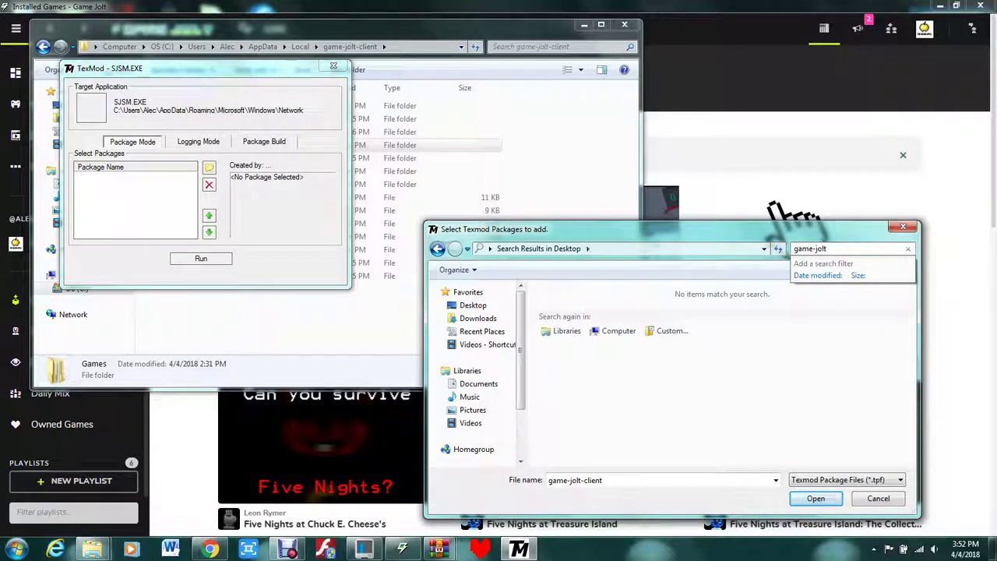
{"action": "type", "text": "-client"}
{"action": "left_click", "coordinate": [619, 332]}
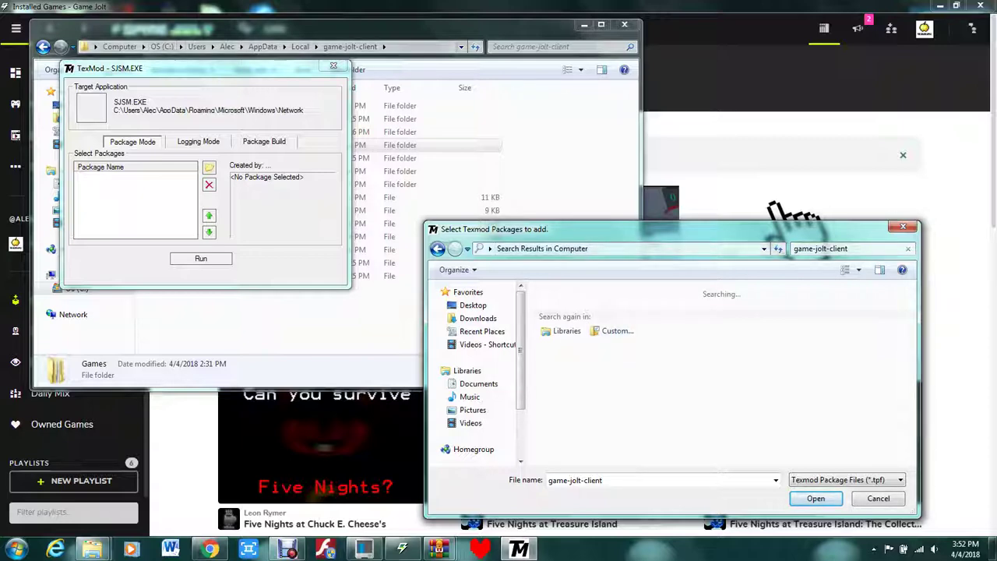
Switch to Game Jolt and look through the installed games while the folder search runs.
{"action": "key", "text": "alt+Tab"}
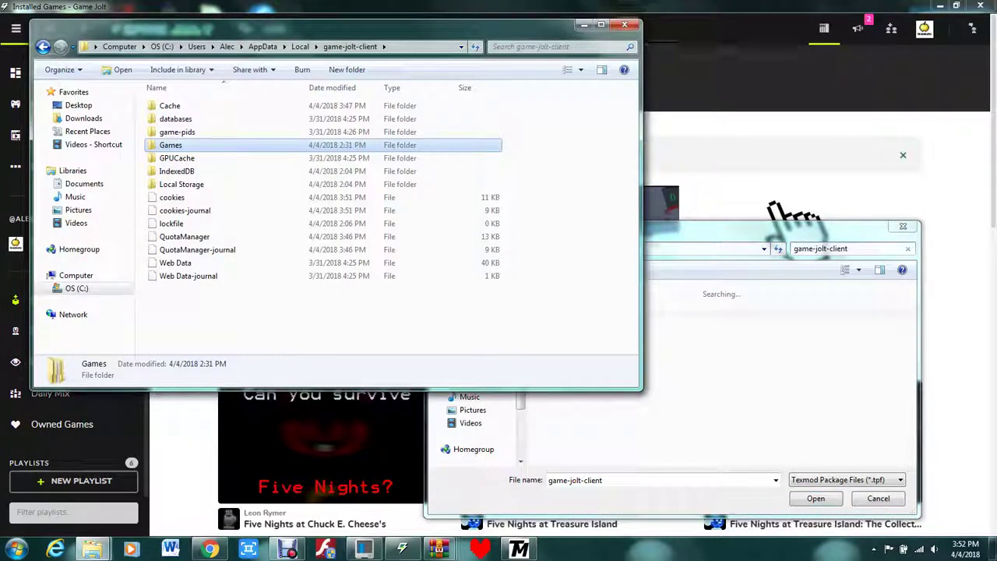
{"action": "key", "text": "alt+Tab"}
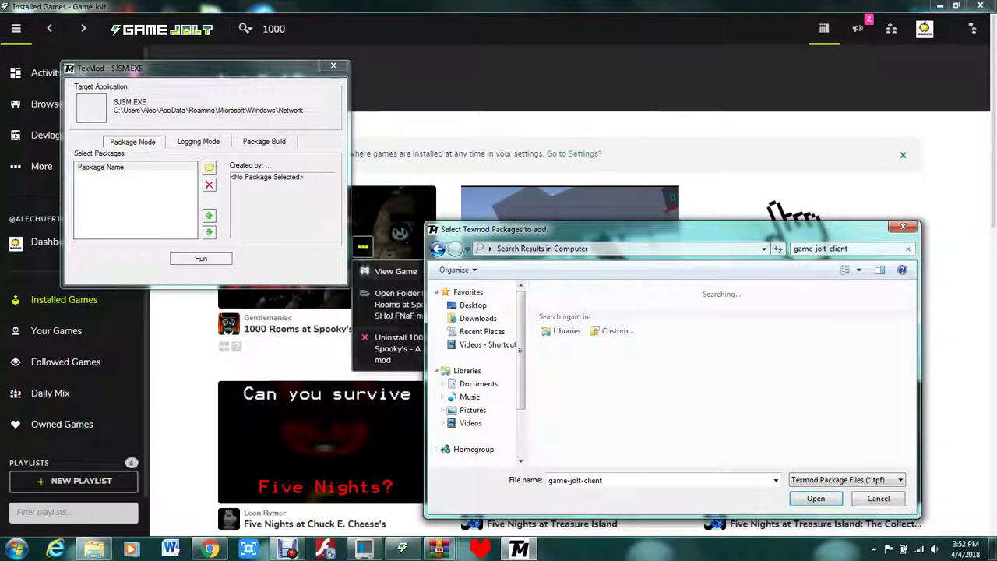
{"action": "left_click", "coordinate": [362, 247]}
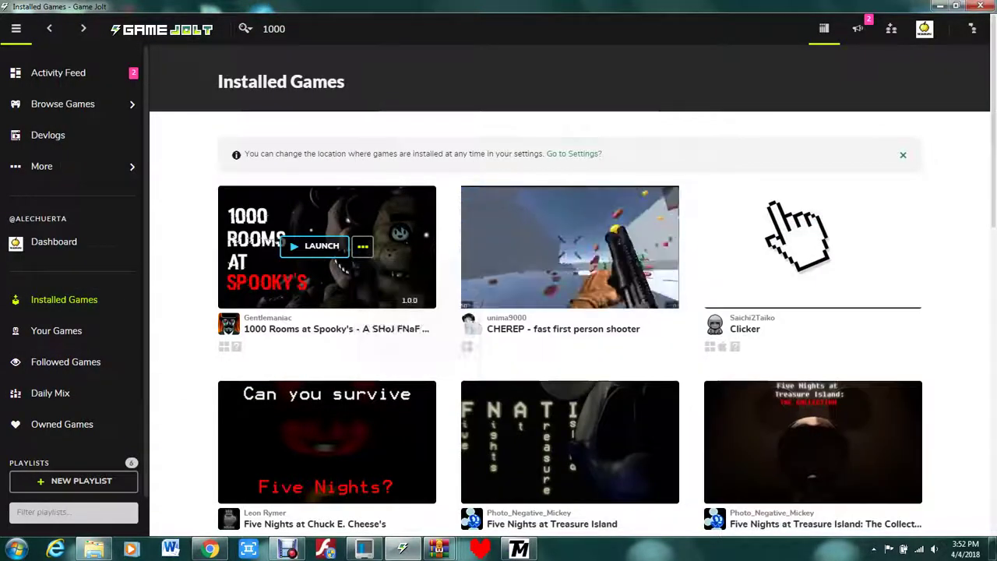
{"action": "scroll", "coordinate": [570, 226], "scroll_direction": "down", "scroll_amount": 1}
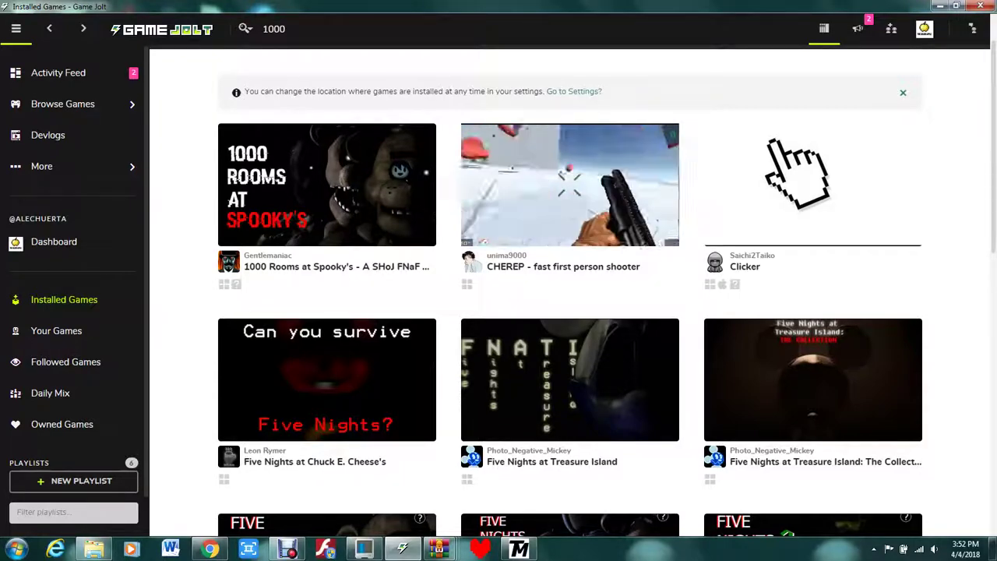
{"action": "scroll", "coordinate": [565, 319], "scroll_direction": "down", "scroll_amount": 1}
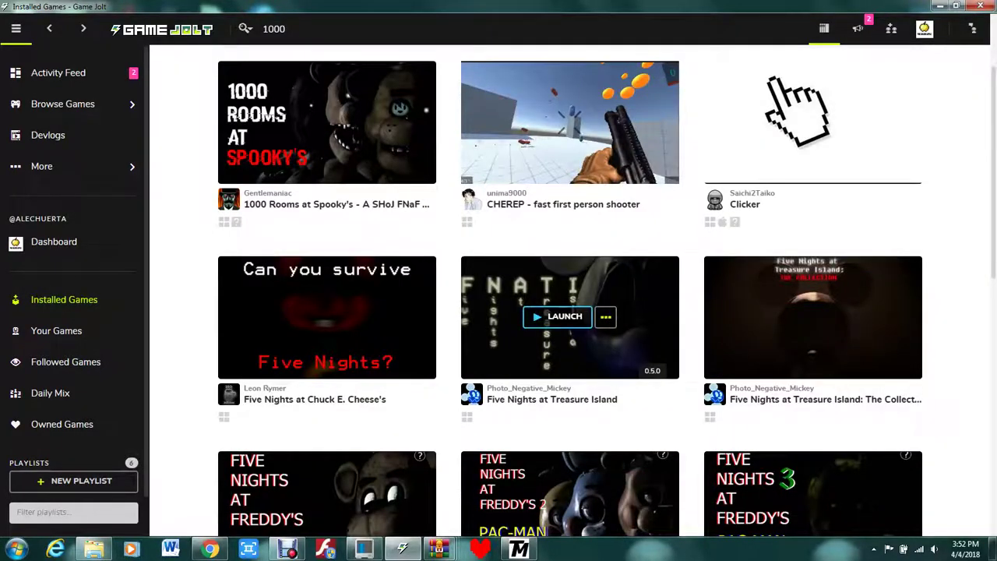
{"action": "scroll", "coordinate": [565, 324], "scroll_direction": "down", "scroll_amount": 3}
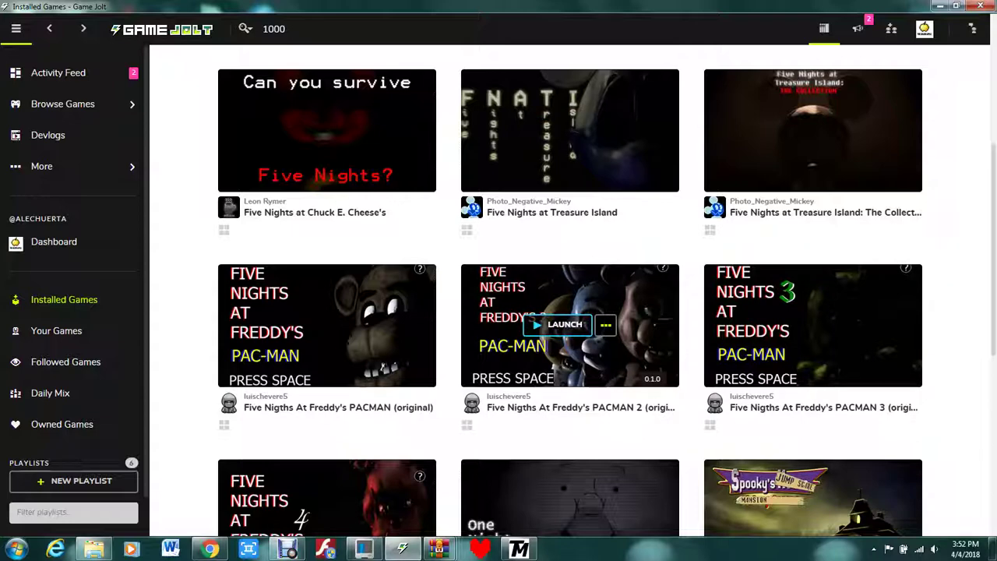
{"action": "scroll", "coordinate": [565, 324], "scroll_direction": "down", "scroll_amount": 3}
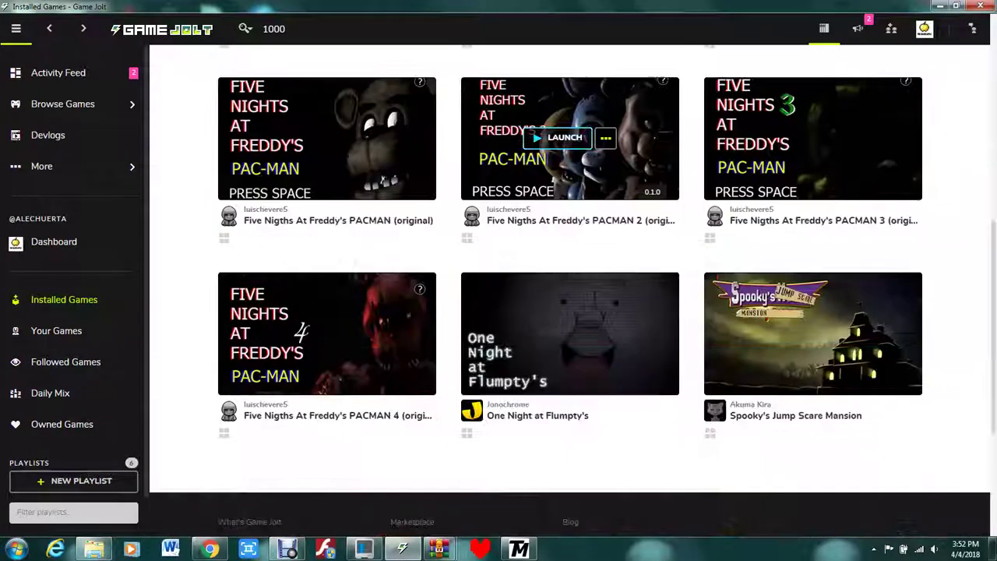
{"action": "scroll", "coordinate": [811, 328], "scroll_direction": "up", "scroll_amount": 3}
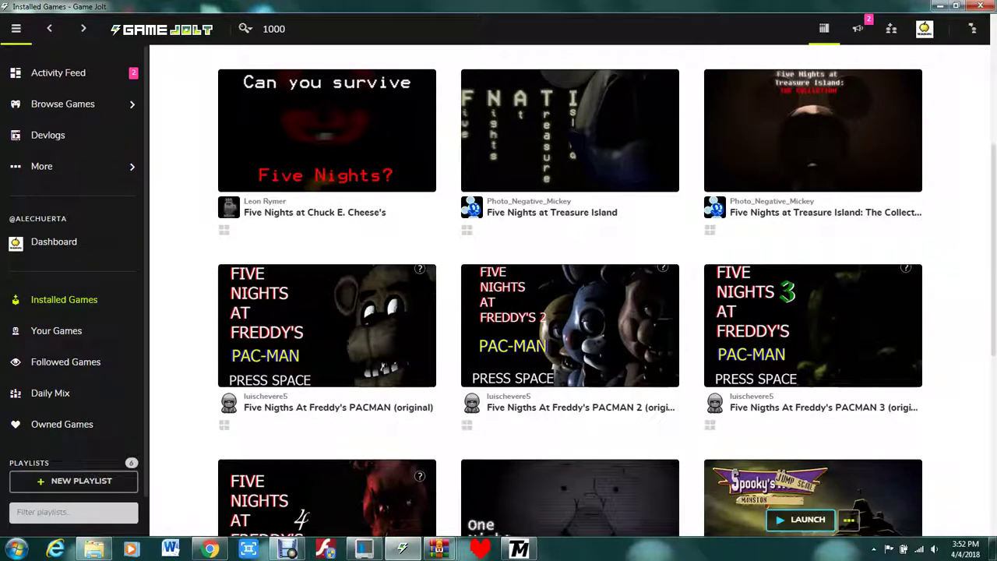
{"action": "left_click", "coordinate": [519, 549]}
{"action": "left_click", "coordinate": [519, 550]}
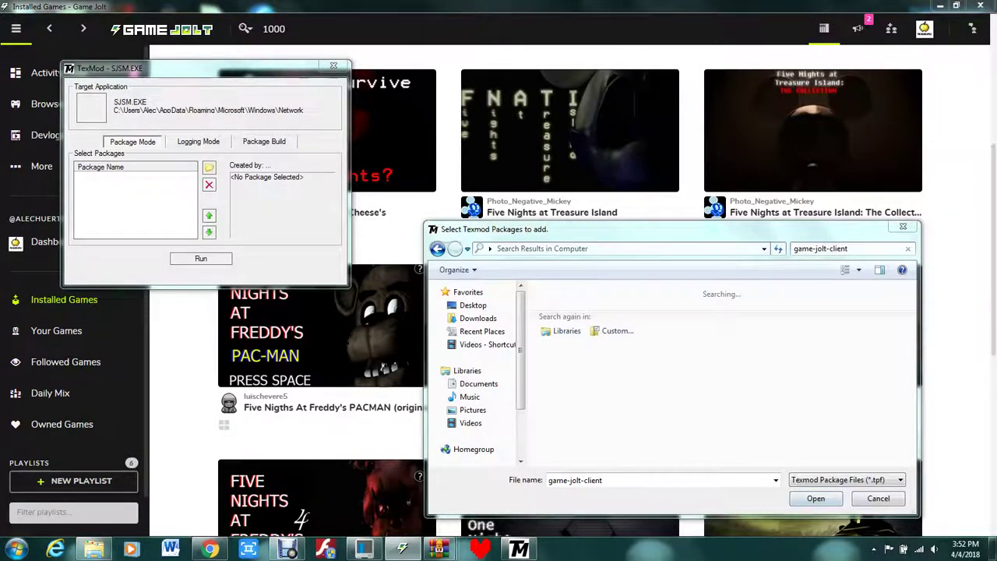
{"action": "left_click", "coordinate": [403, 550]}
{"action": "scroll", "coordinate": [810, 468], "scroll_direction": "down", "scroll_amount": 3}
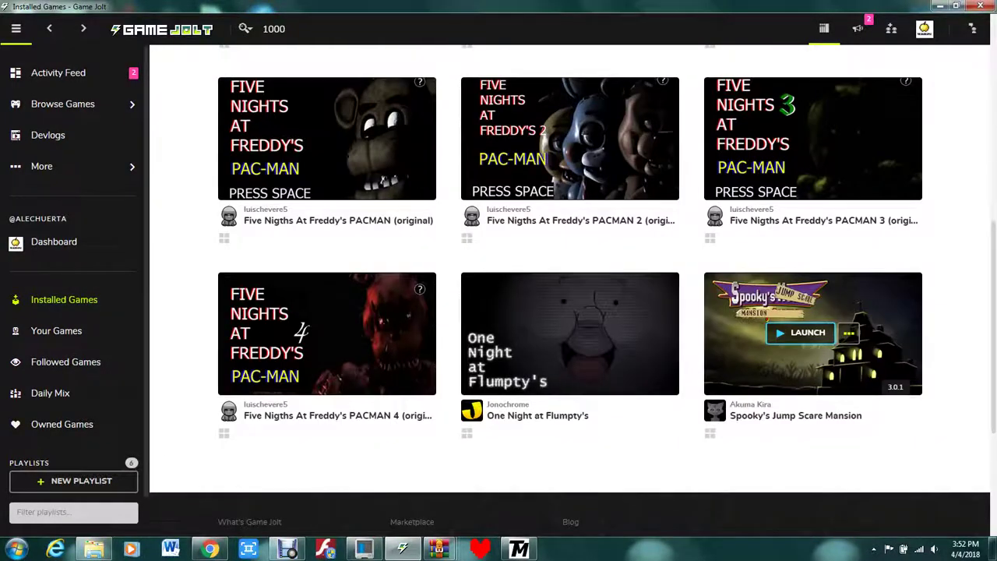
Return to TexMod's package dialog and open the who-do-you-think-is-really-running-the-show-147069 folder inside game-jolt-client's Games folder.
{"action": "left_click", "coordinate": [519, 550]}
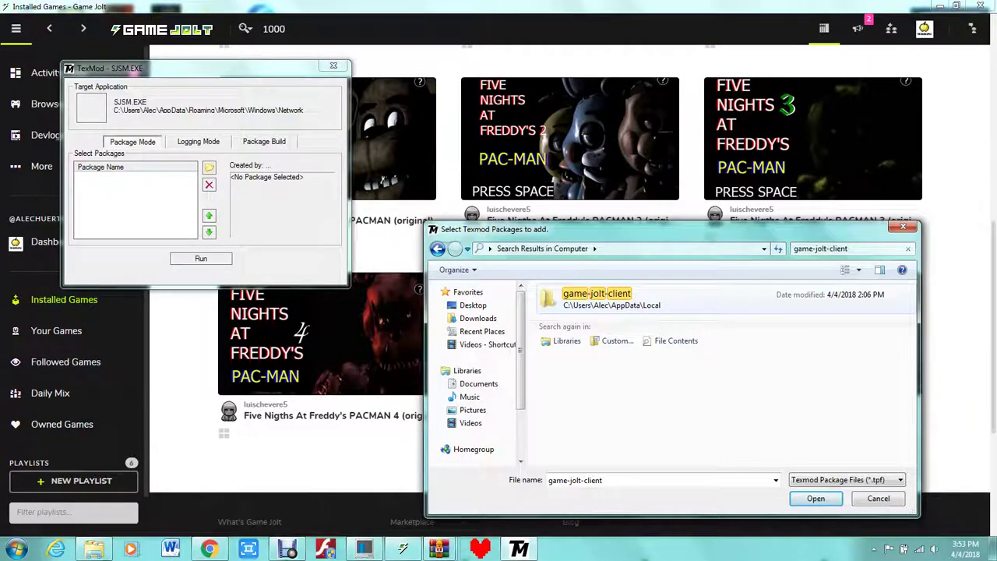
{"action": "double_click", "coordinate": [597, 303]}
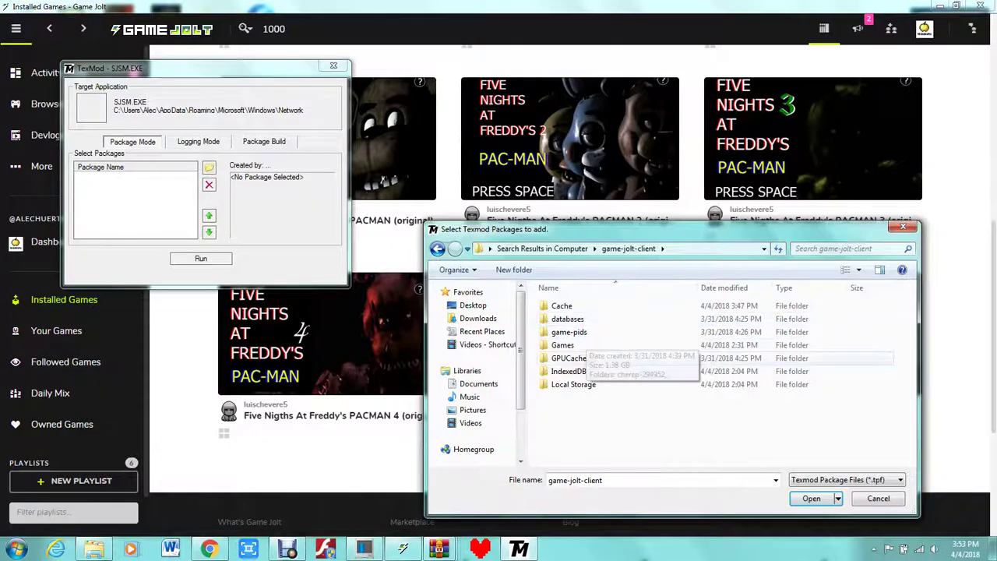
{"action": "double_click", "coordinate": [563, 344]}
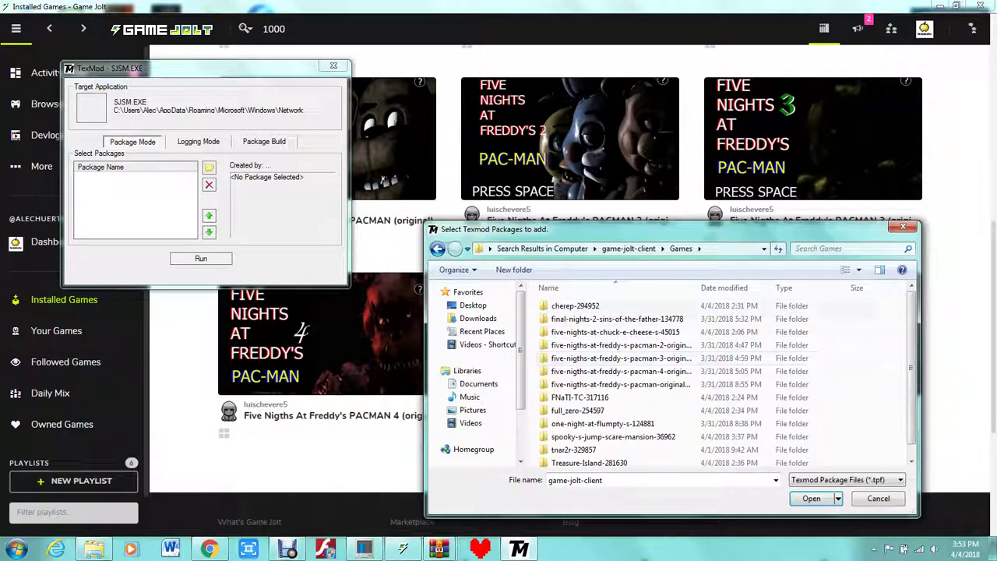
{"action": "scroll", "coordinate": [662, 381], "scroll_direction": "down", "scroll_amount": 1}
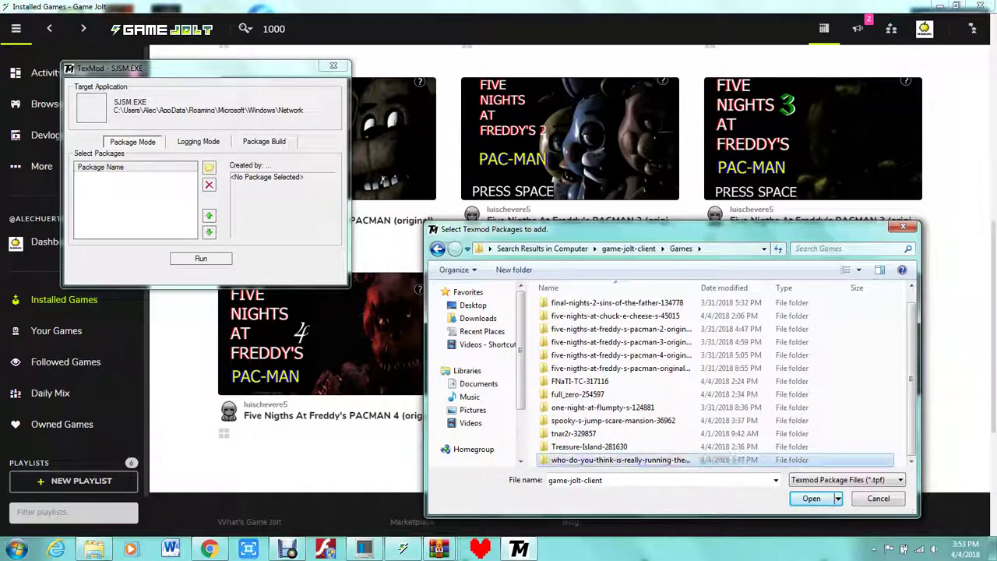
{"action": "double_click", "coordinate": [644, 459]}
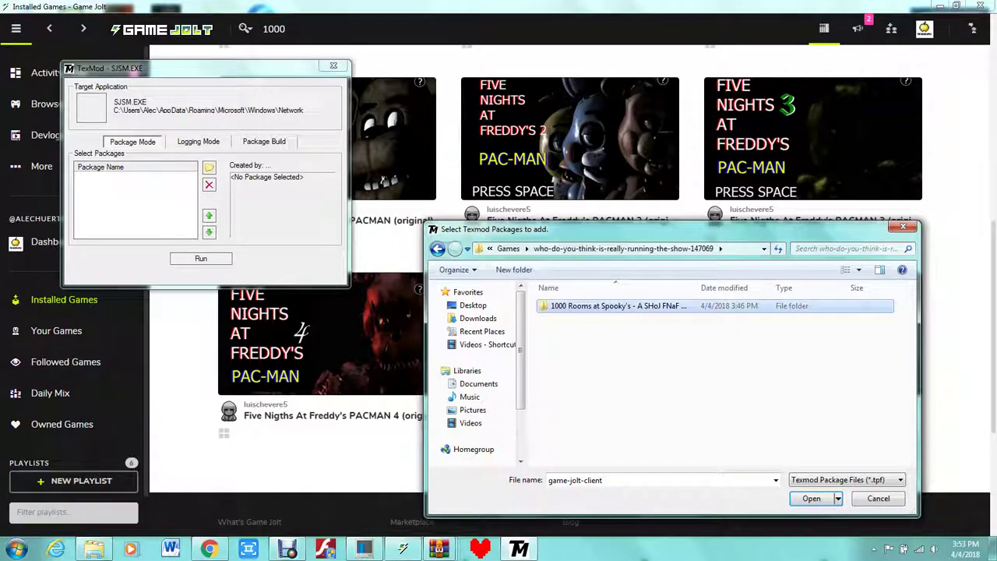
Open the 1000 Rooms at Spooky's mod folder and go through data and 1000 down to its DATA folder.
{"action": "double_click", "coordinate": [619, 306]}
{"action": "double_click", "coordinate": [619, 306]}
{"action": "double_click", "coordinate": [559, 305]}
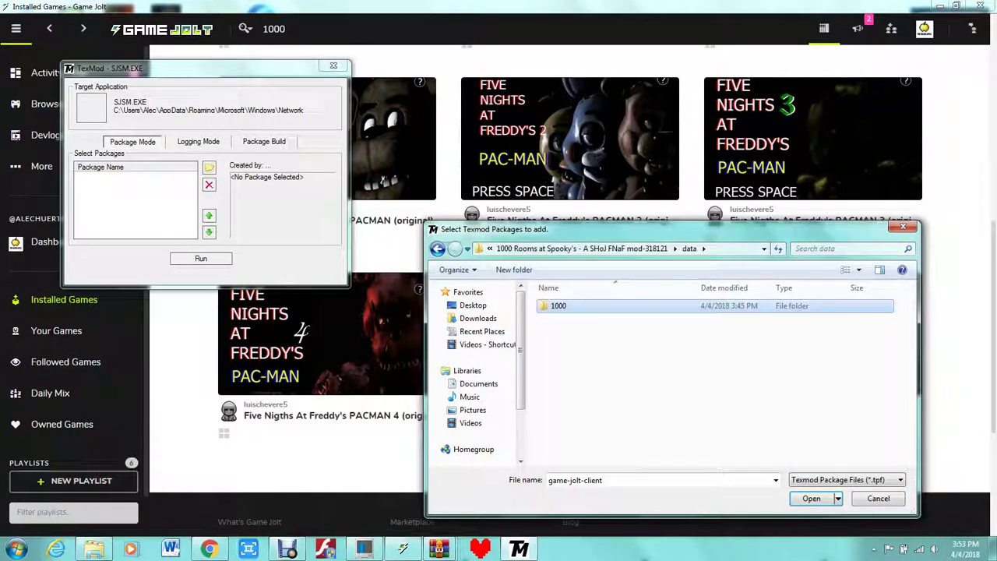
{"action": "double_click", "coordinate": [558, 305]}
{"action": "double_click", "coordinate": [559, 305]}
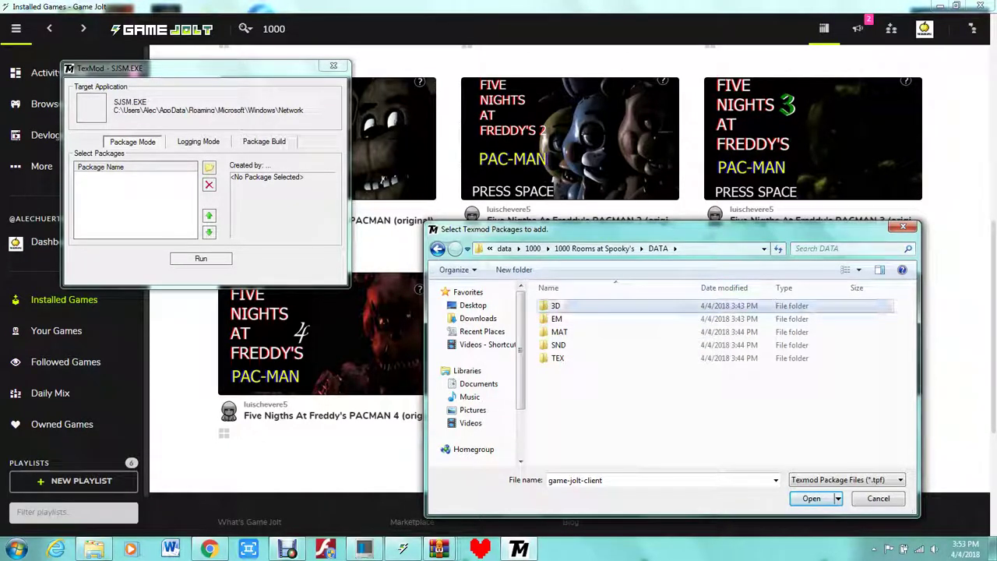
Check the 3D and TEX folders inside DATA for a Texmod package file.
{"action": "double_click", "coordinate": [556, 305]}
{"action": "left_click", "coordinate": [437, 249]}
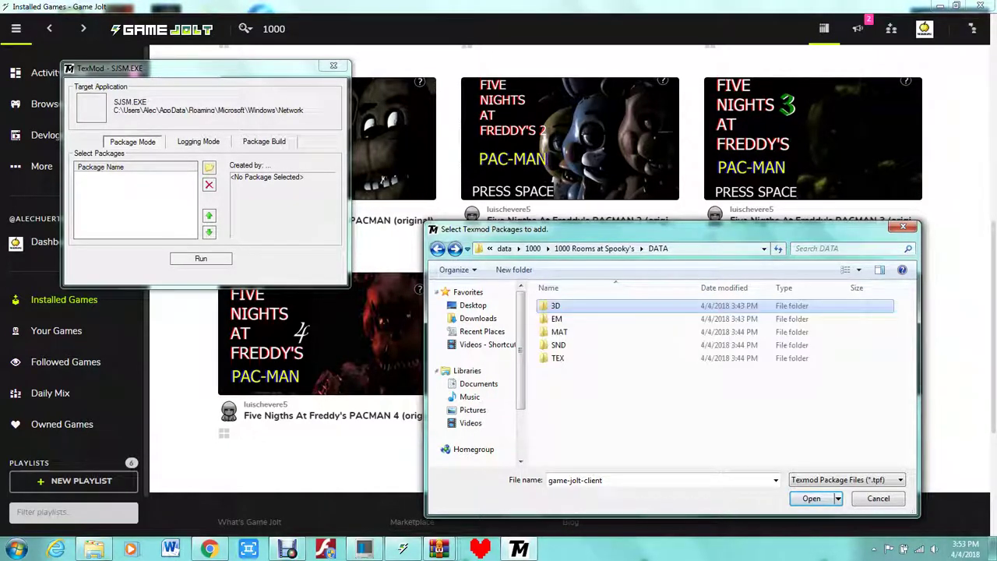
{"action": "double_click", "coordinate": [557, 358]}
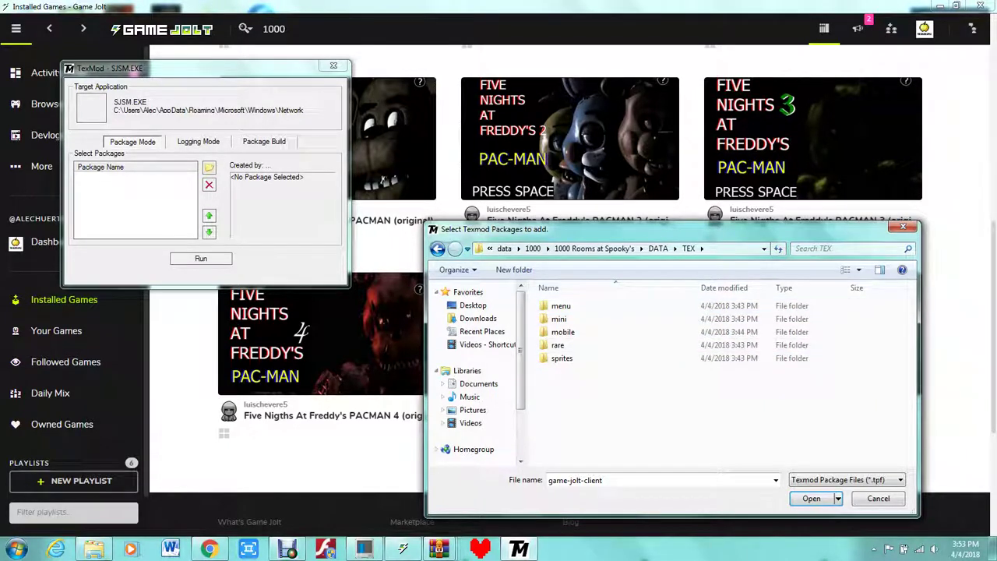
{"action": "left_click", "coordinate": [438, 248]}
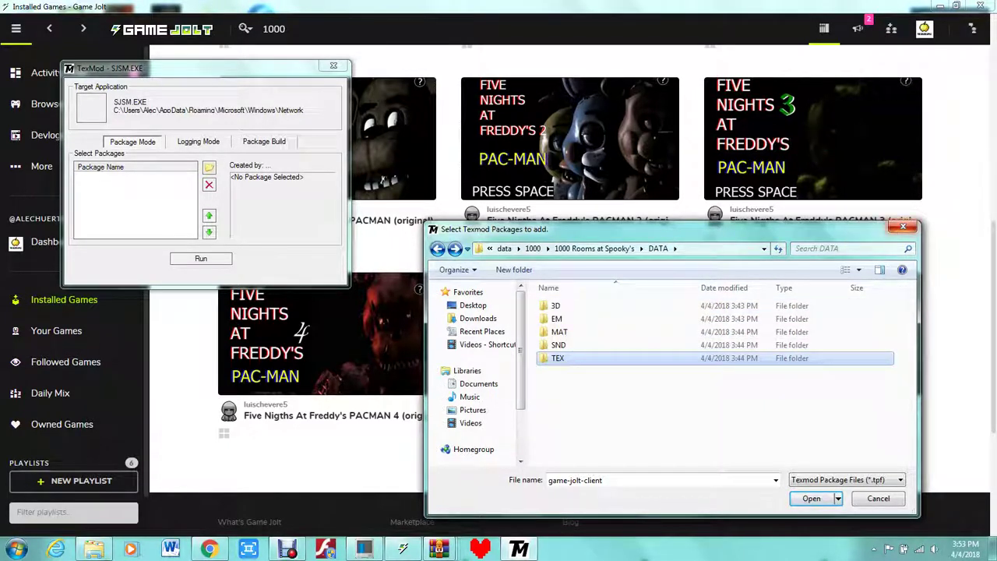
Close the package dialog and TexMod, and launch 1000 Rooms at Spooky's from Game Jolt's installed games.
{"action": "left_click", "coordinate": [903, 227]}
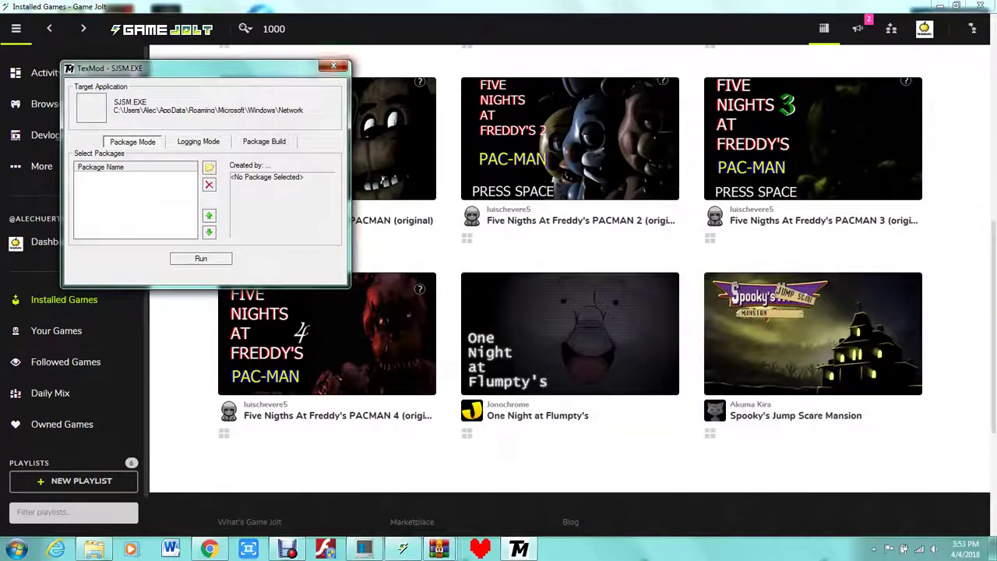
{"action": "left_click", "coordinate": [334, 66]}
{"action": "scroll", "coordinate": [570, 452], "scroll_direction": "up", "scroll_amount": 2}
{"action": "scroll", "coordinate": [569, 389], "scroll_direction": "up", "scroll_amount": 5}
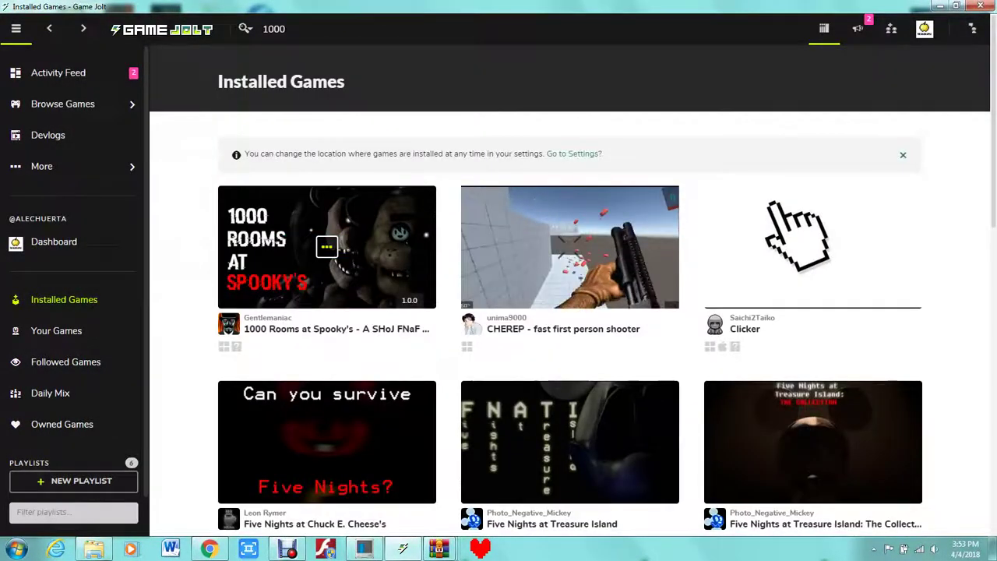
{"action": "left_click", "coordinate": [314, 246]}
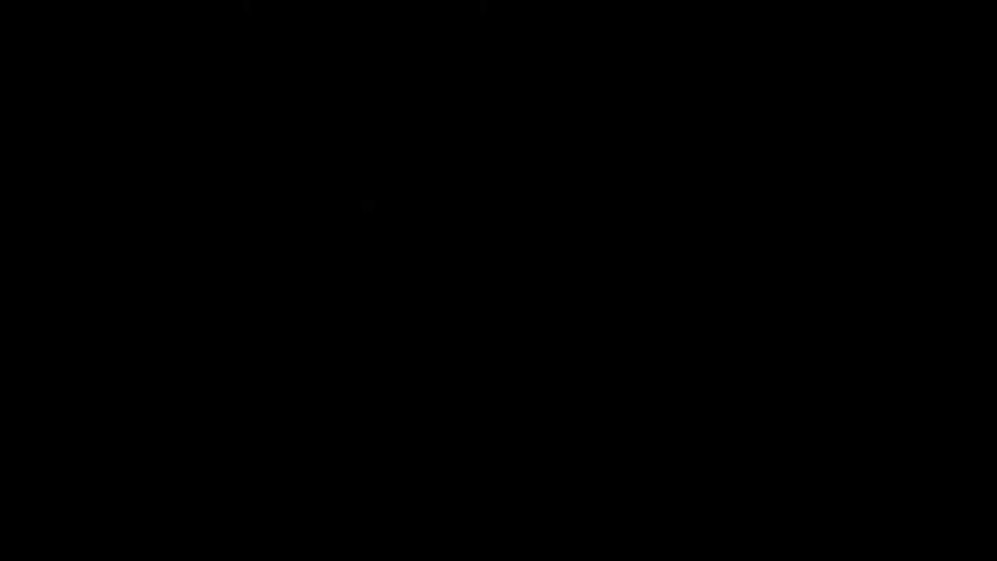
{"action": "key", "text": "super"}
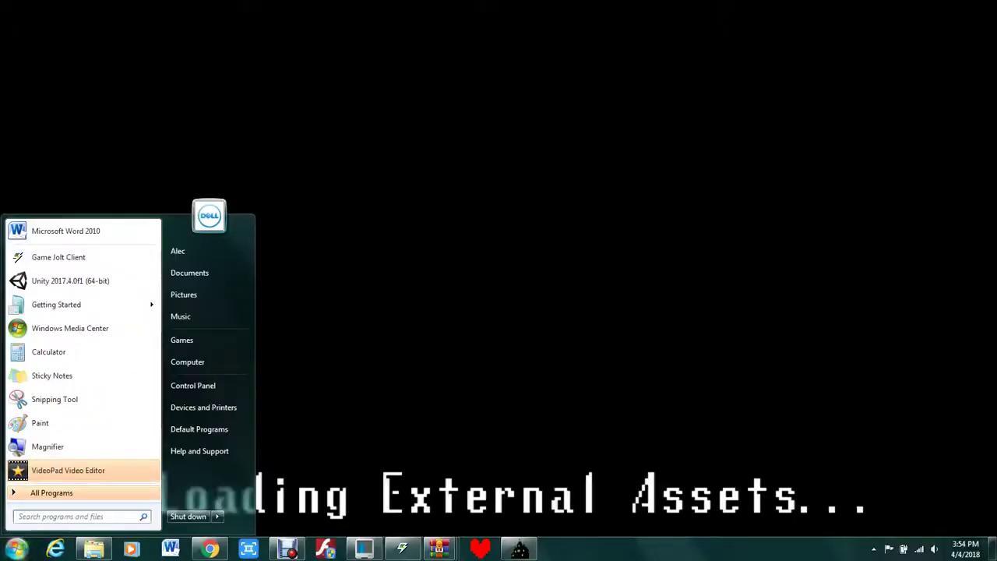
{"action": "key", "text": "super"}
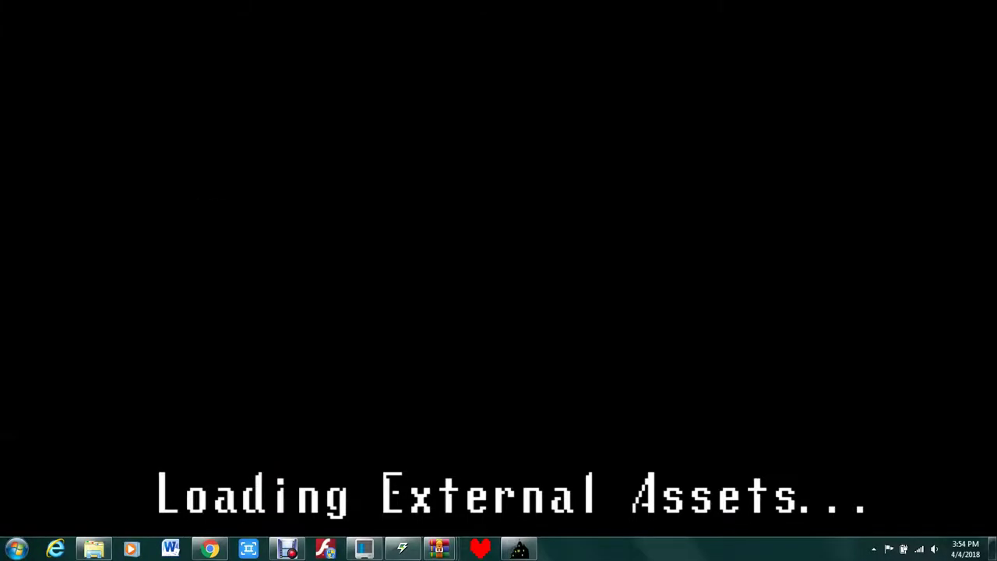